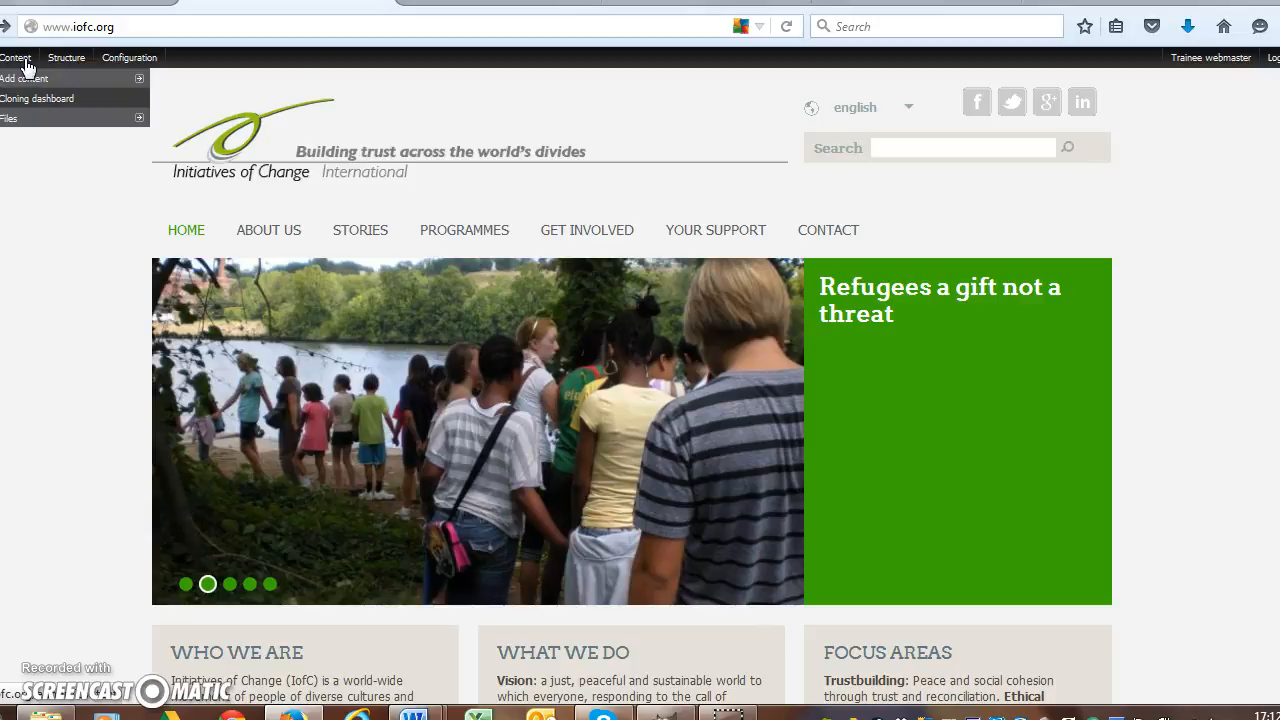
Create a new content item of type Post and set its language to English
left_click(24, 80)
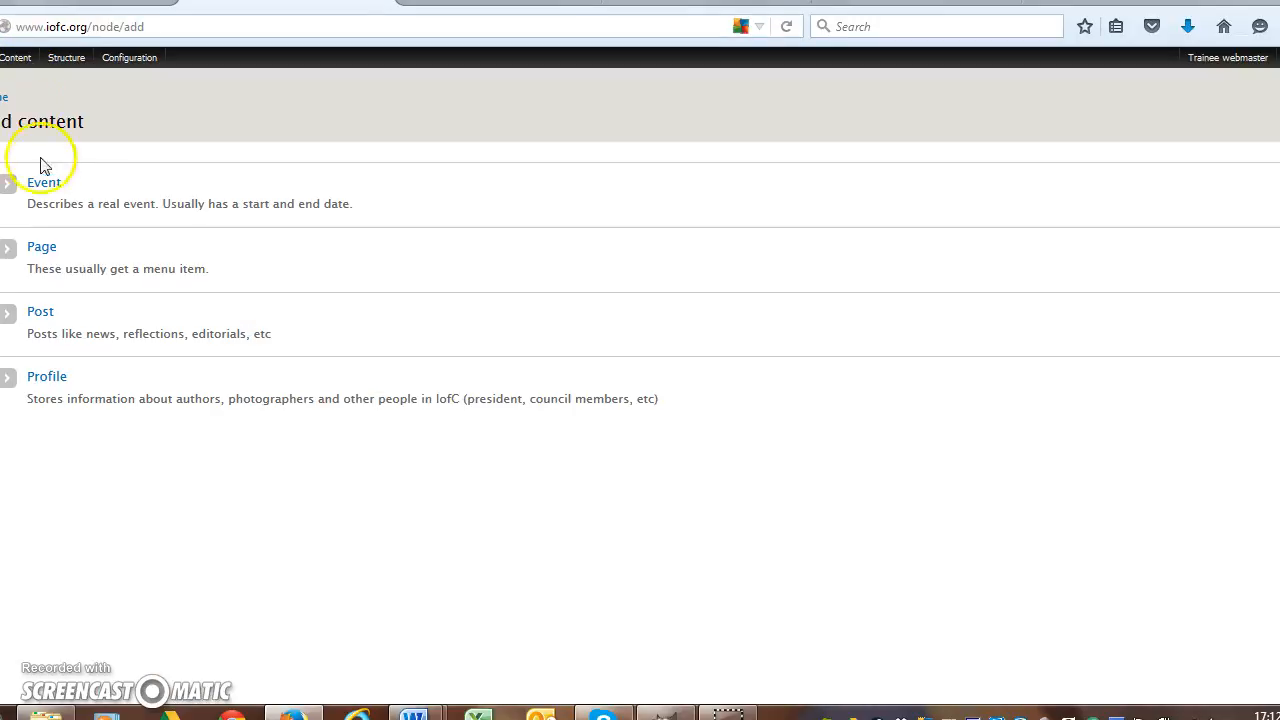
left_click(46, 314)
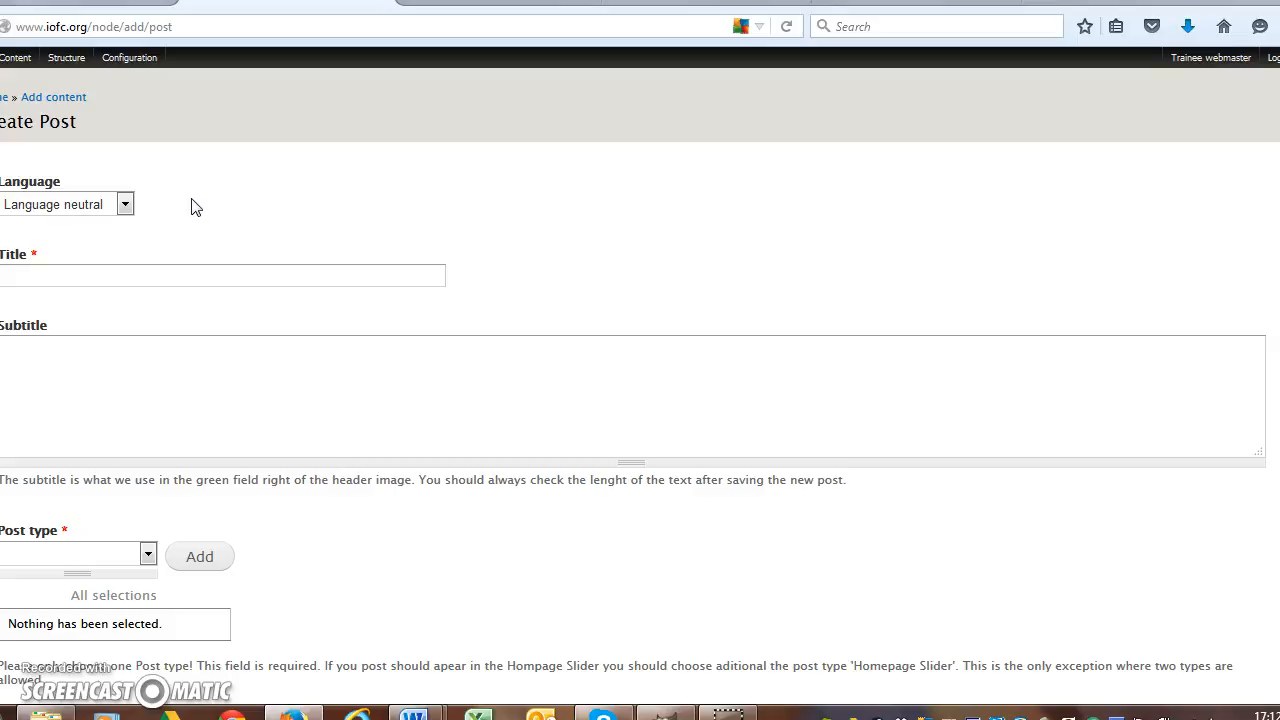
left_click(124, 204)
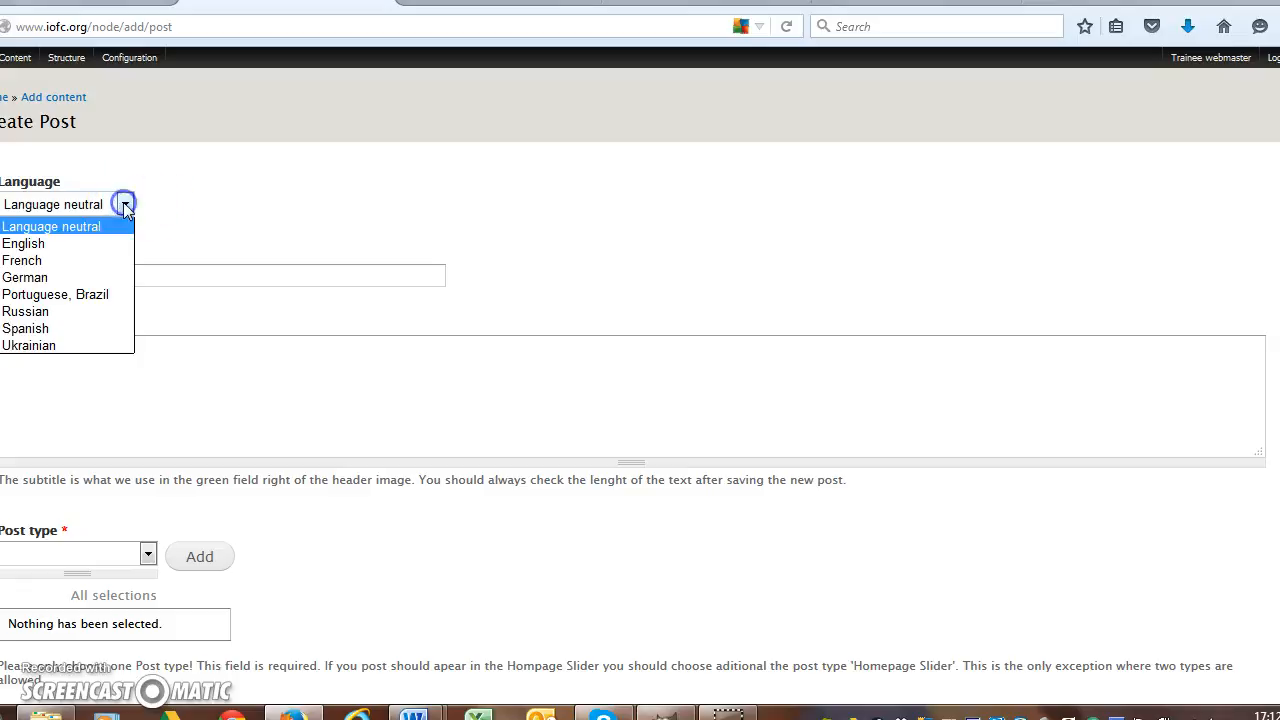
left_click(110, 243)
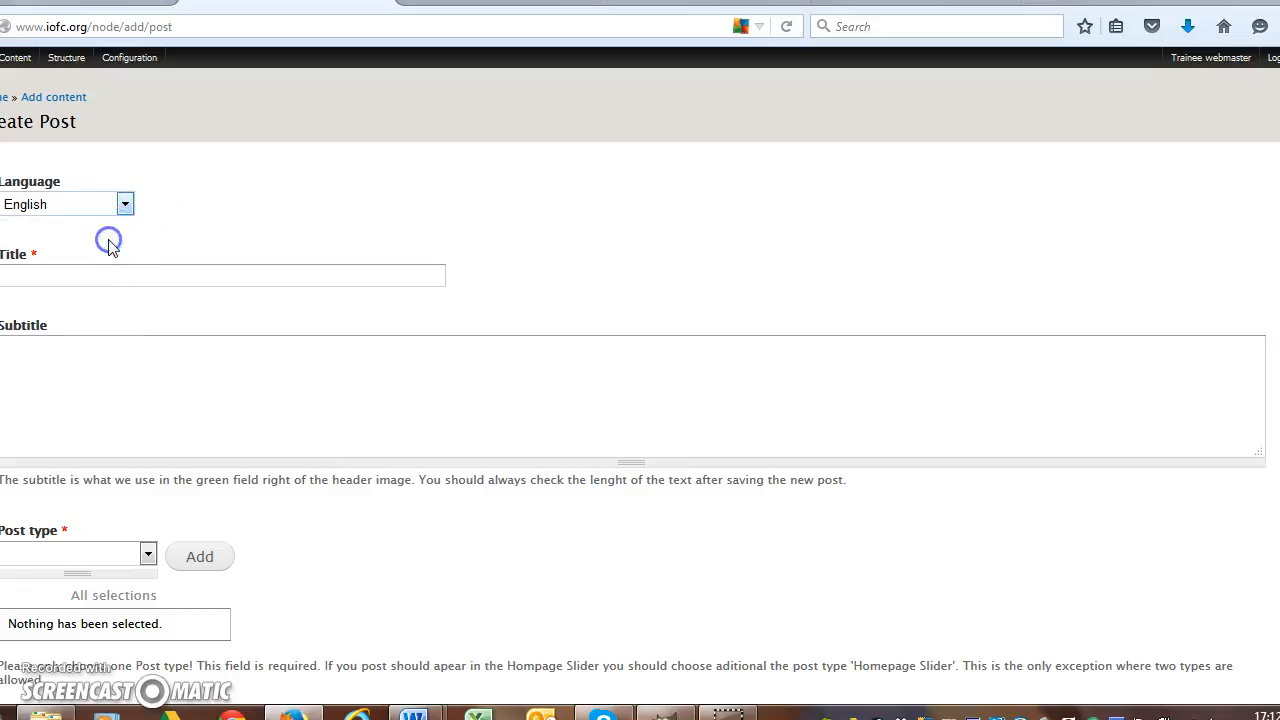
Title the post with "test", the trainer's first name and "- read this"
left_click(171, 274)
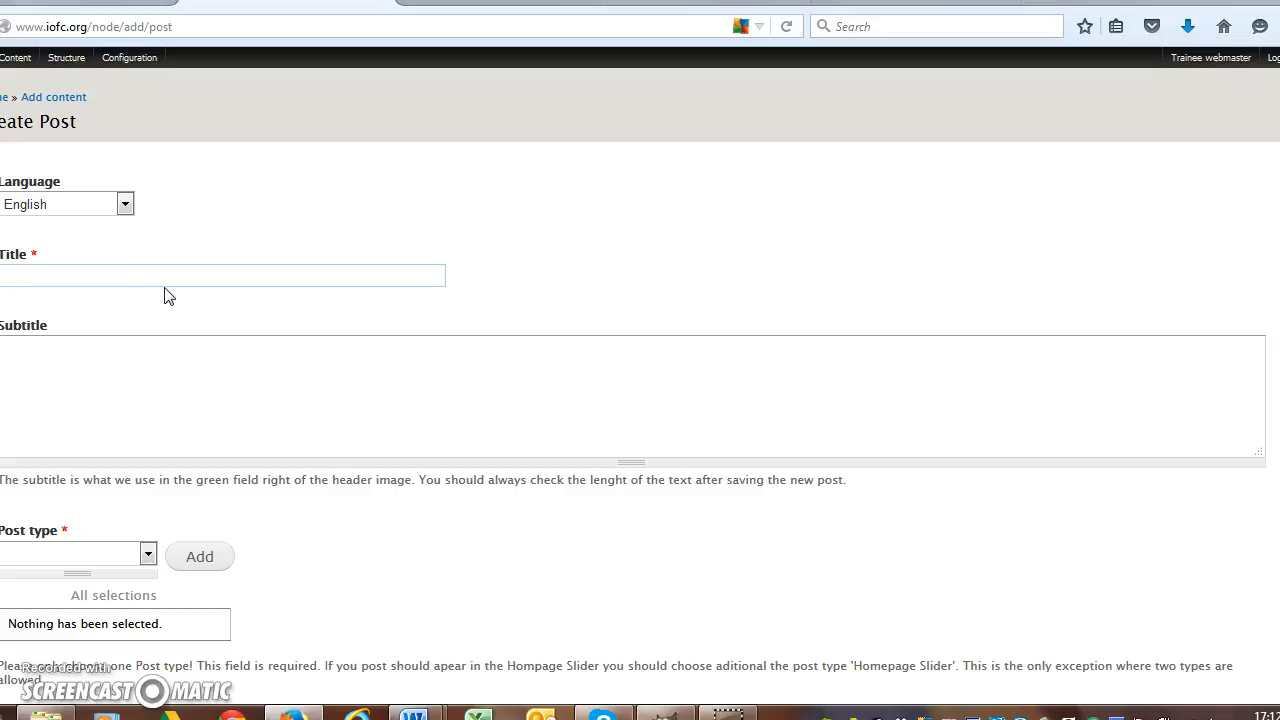
type("st")
type("barbara - read this")
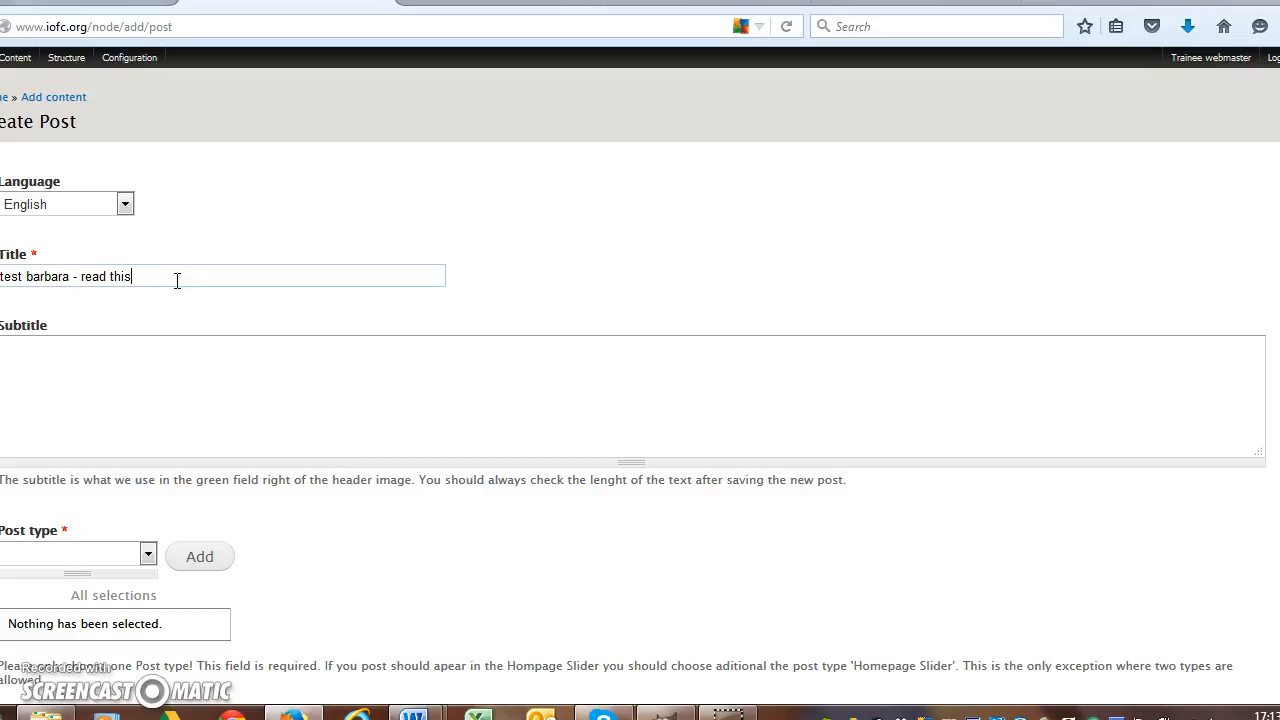
Add news as the post type
scroll(193, 325, "down", 2)
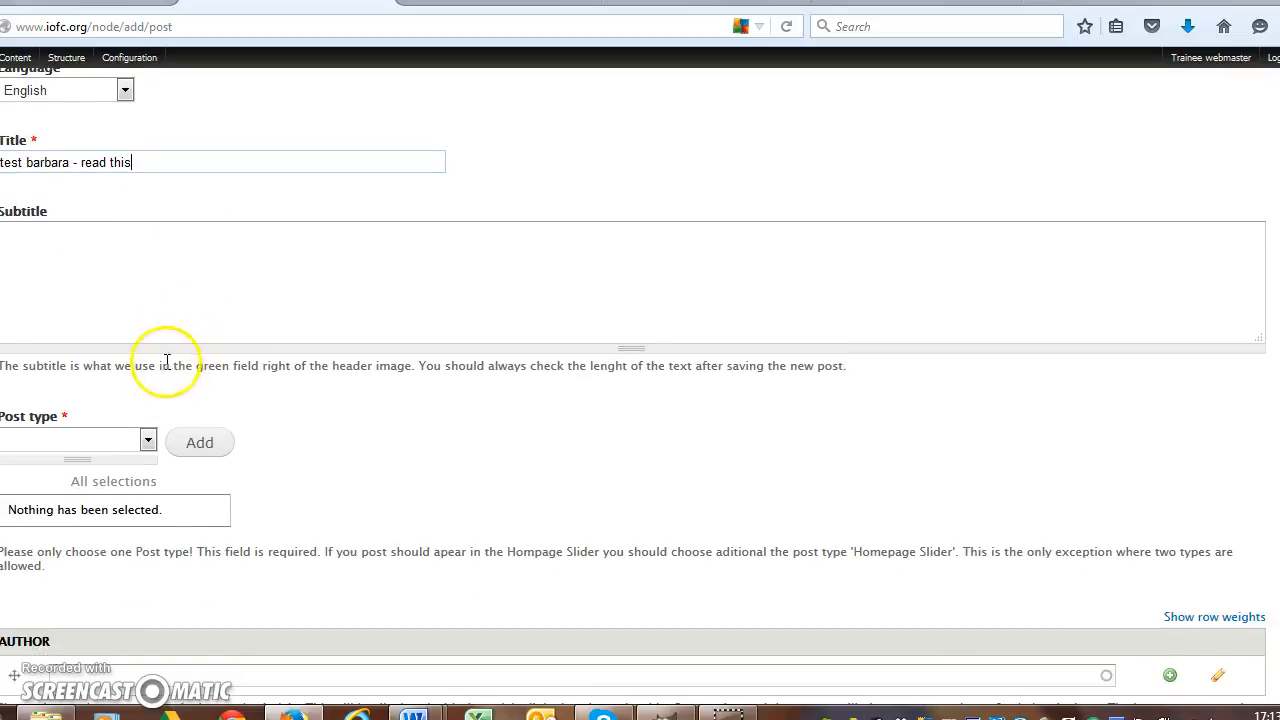
left_click(148, 441)
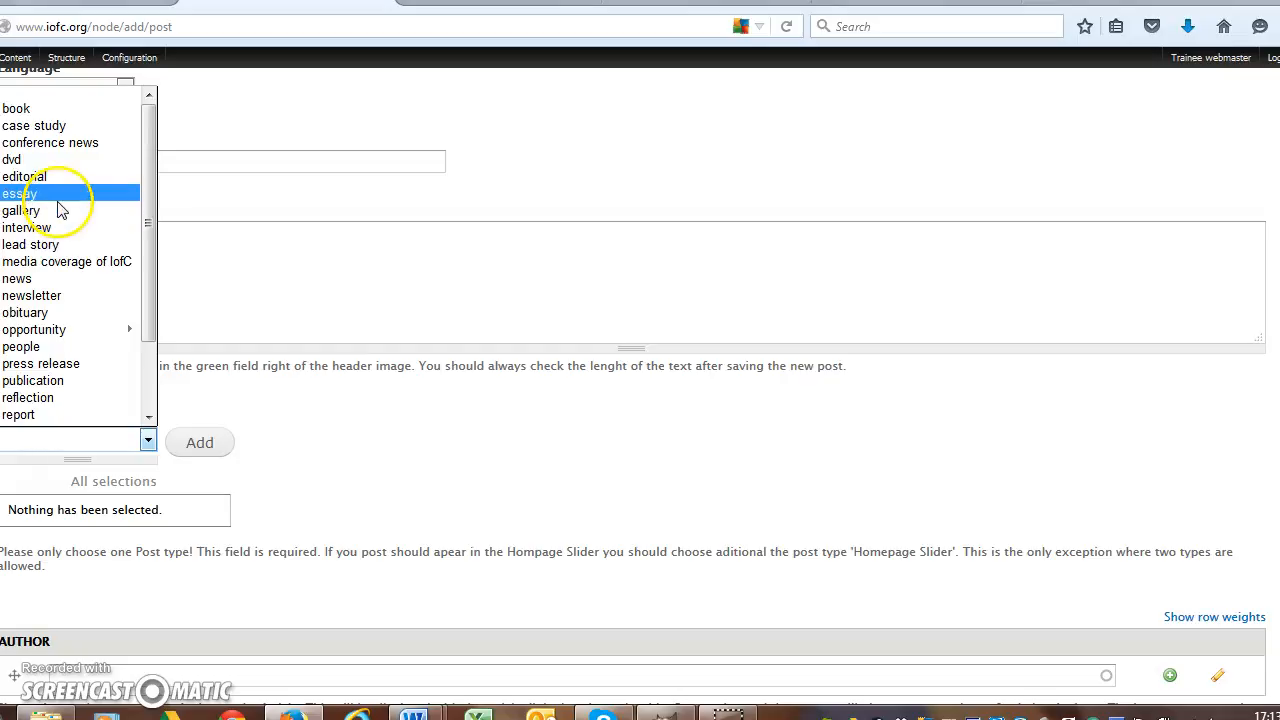
left_click(52, 280)
left_click(106, 250)
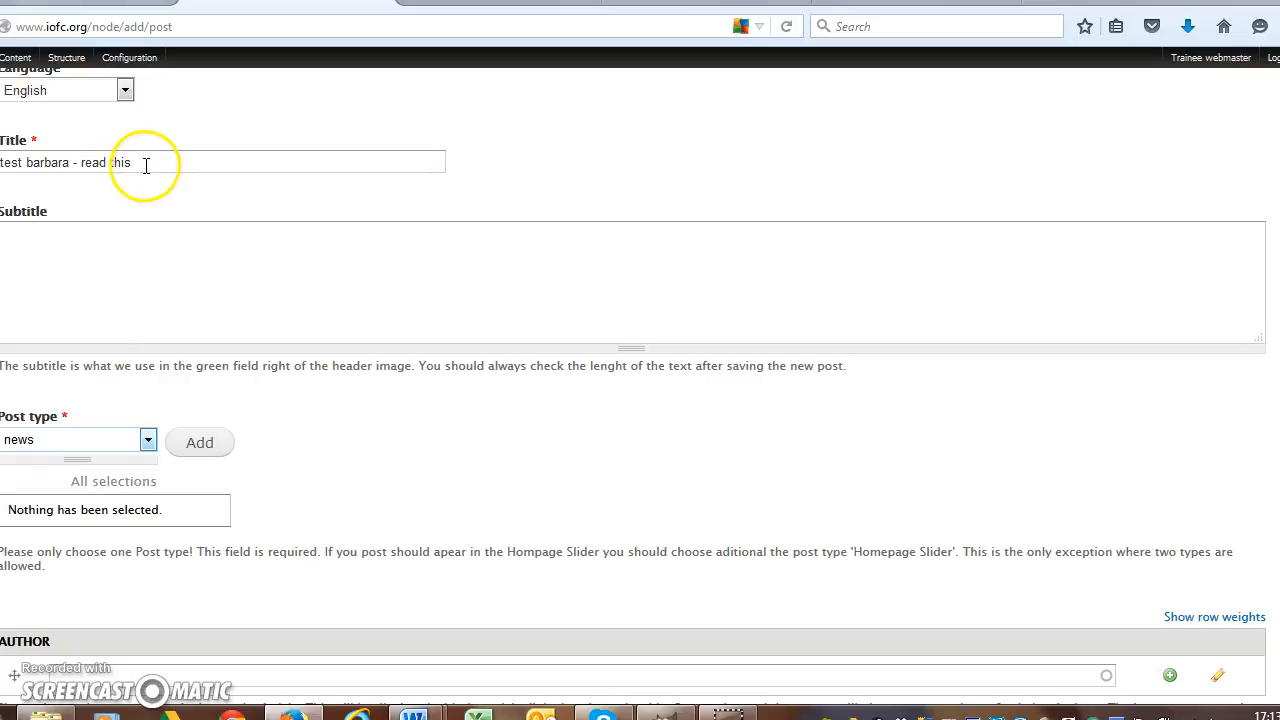
left_click(194, 449)
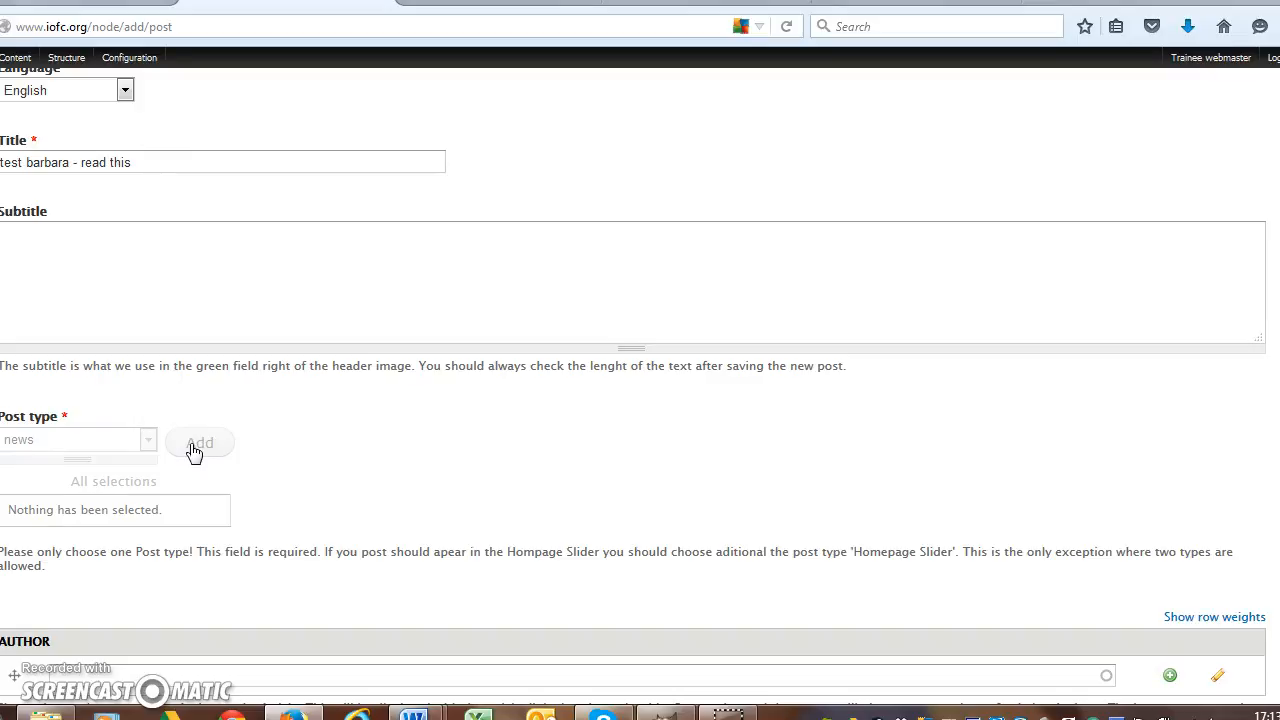
Add slider homepage as an additional post type, and remove it from the selections again
scroll(326, 429, "down", 4)
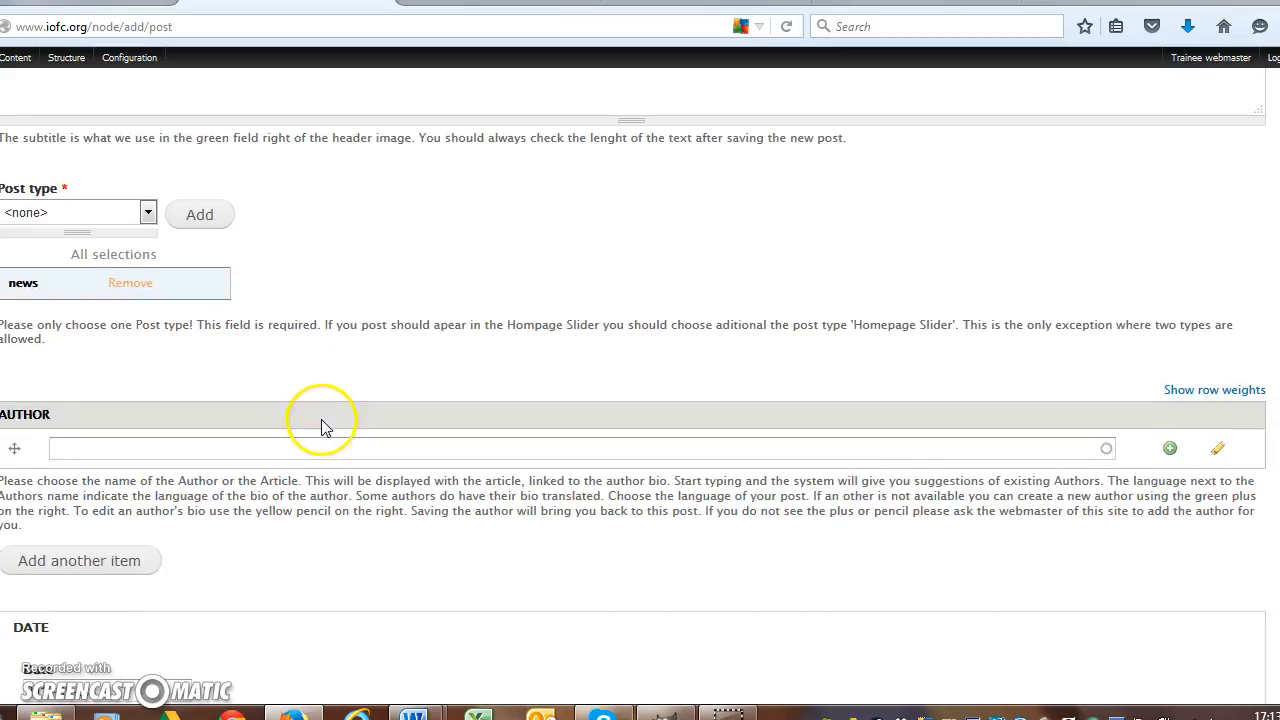
scroll(300, 430, "up", 2)
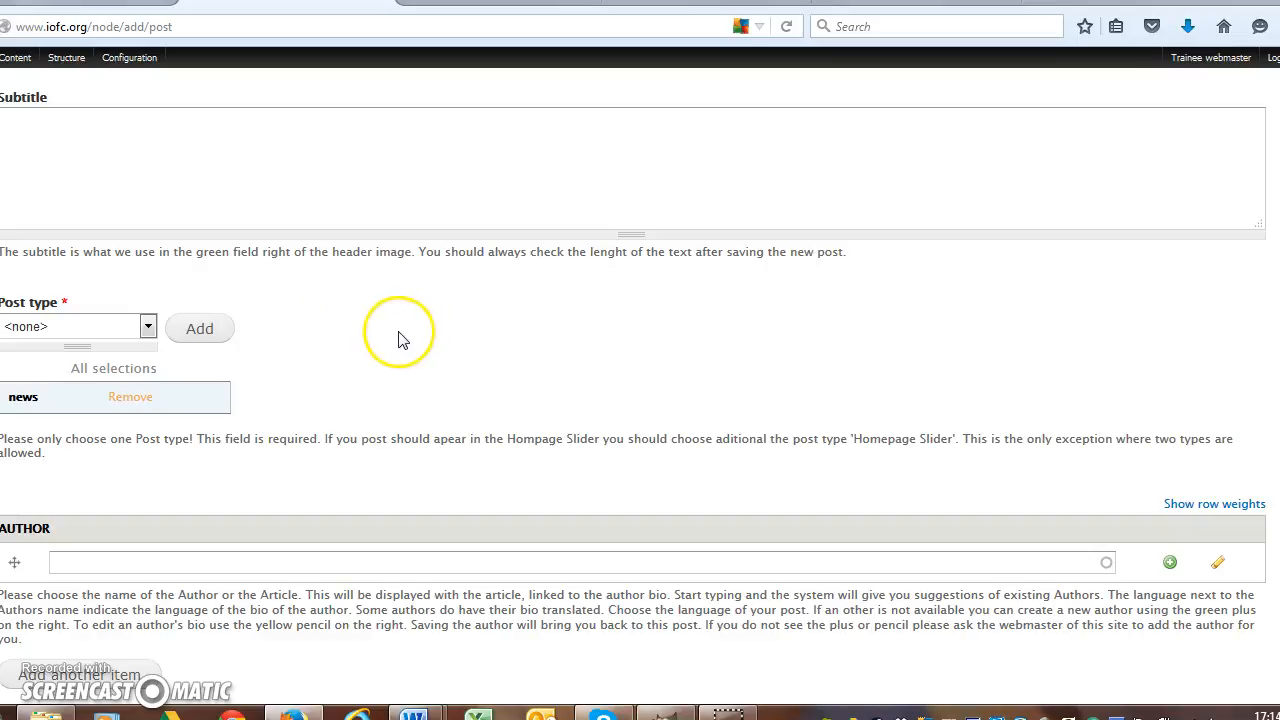
left_click(148, 328)
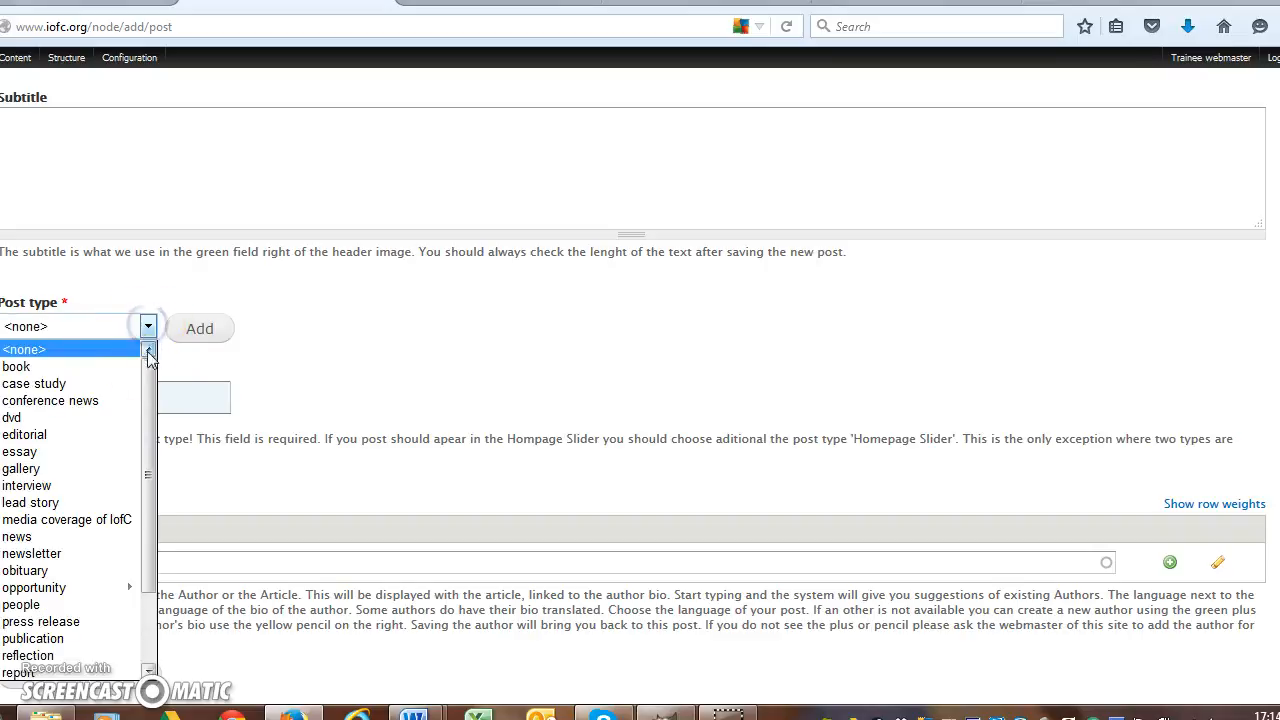
scroll(88, 520, "down", 2)
left_click(86, 640)
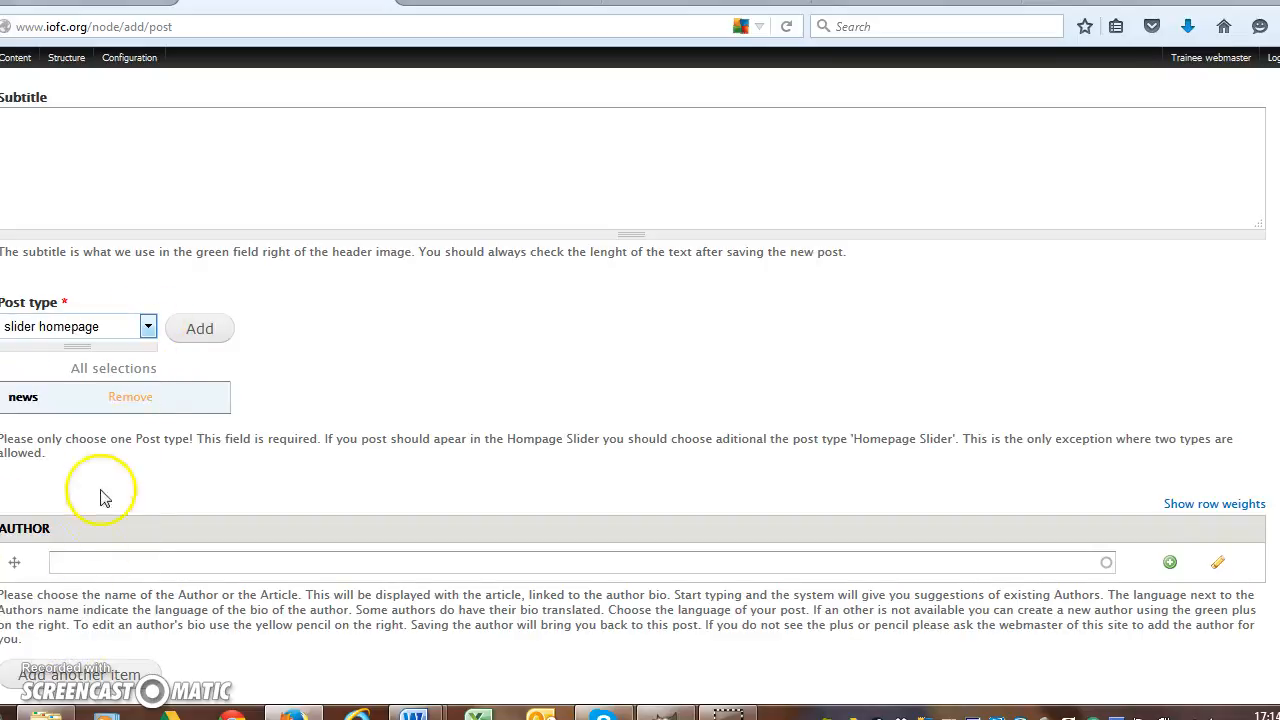
left_click(205, 333)
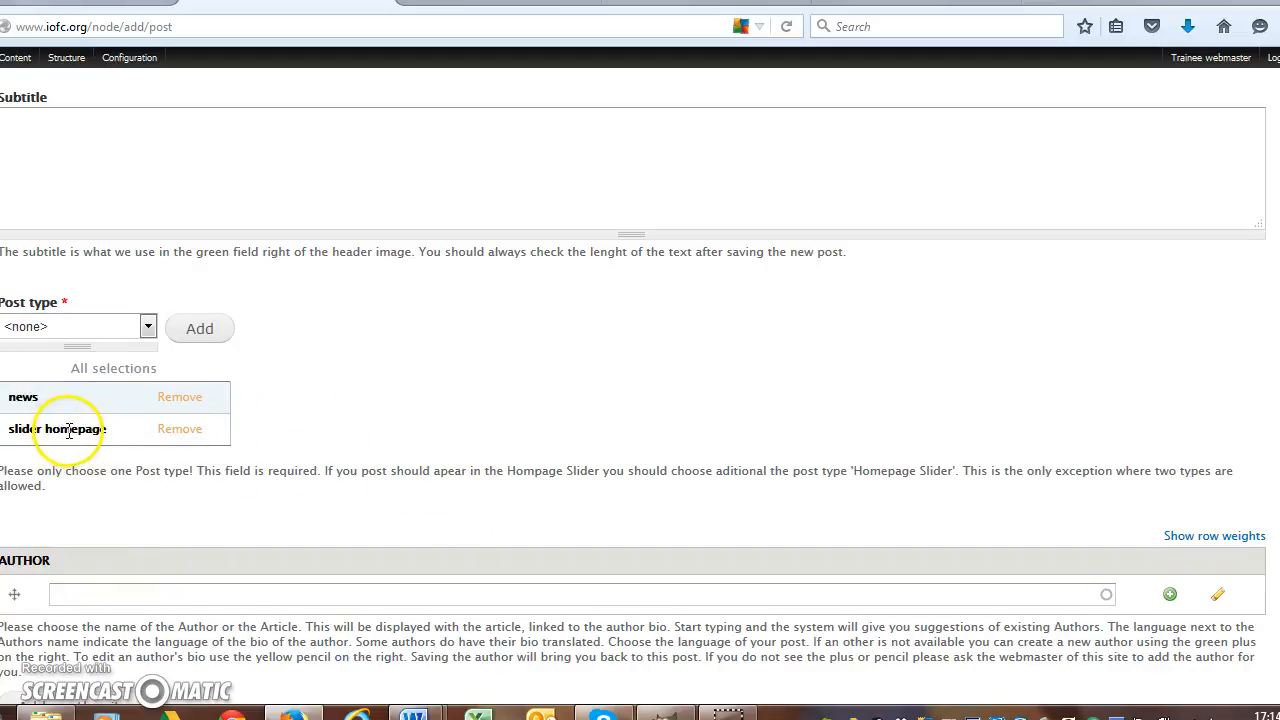
left_click(174, 432)
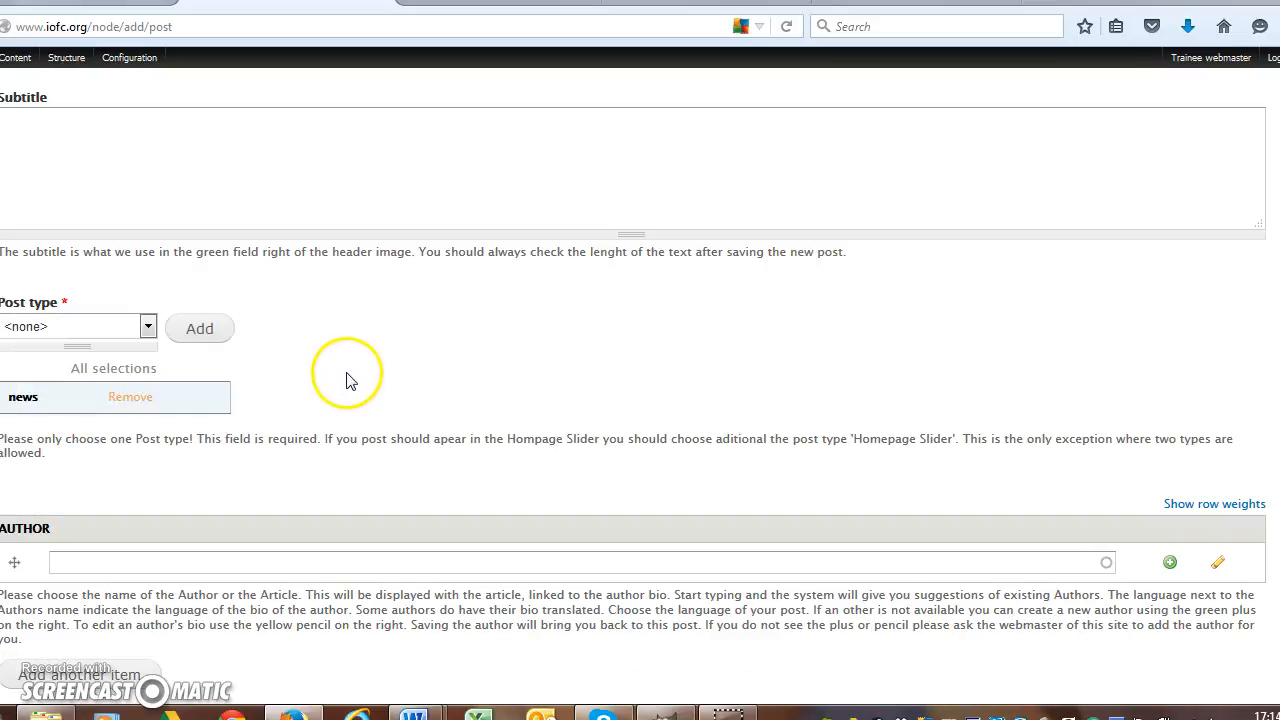
Set the post's author by looking up the first name and choosing the suggested existing English author profile
scroll(348, 380, "down", 2)
left_click(235, 333)
type("barbara")
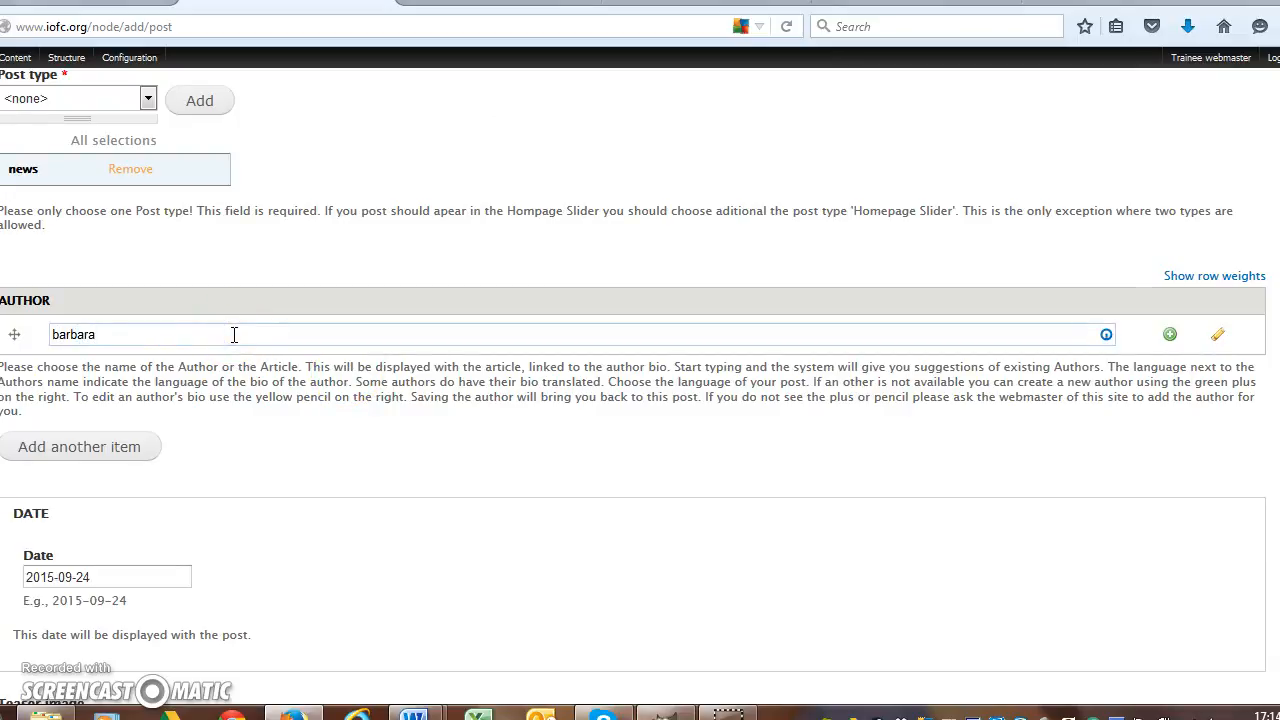
left_click(207, 352)
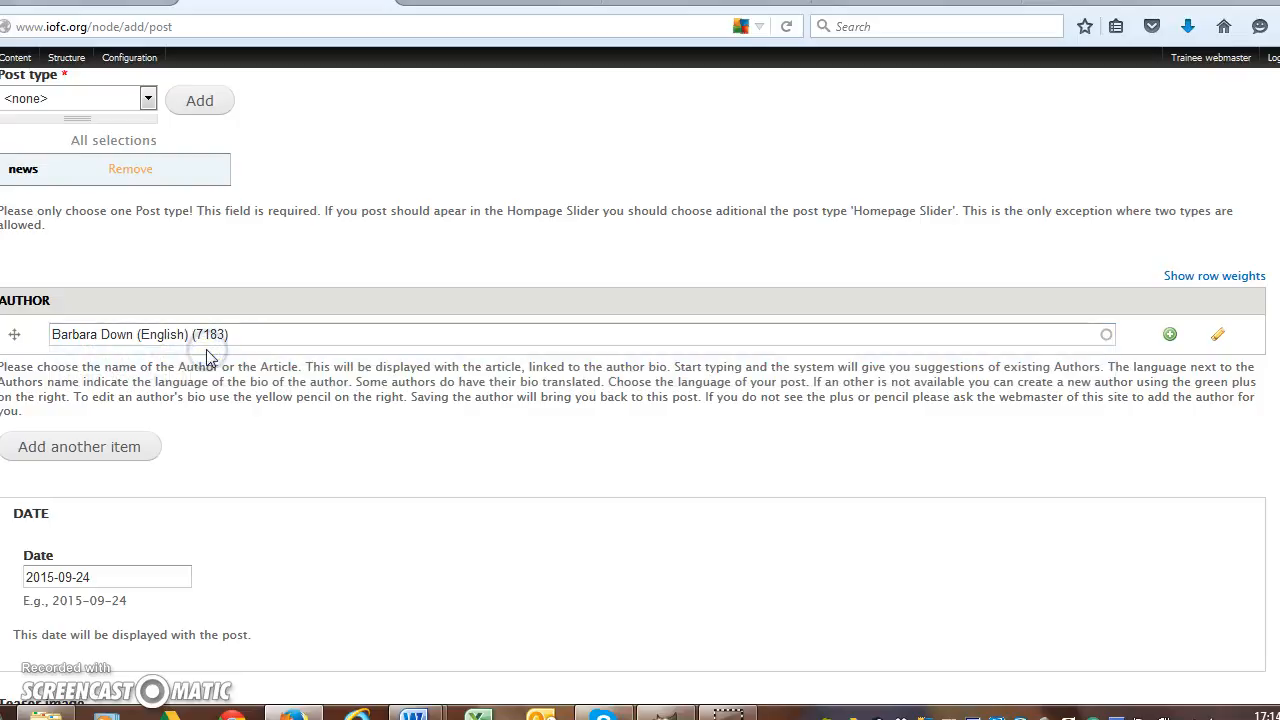
Choose tigewords.png from the media library as the teaser image and submit the selection
scroll(256, 399, "down", 4)
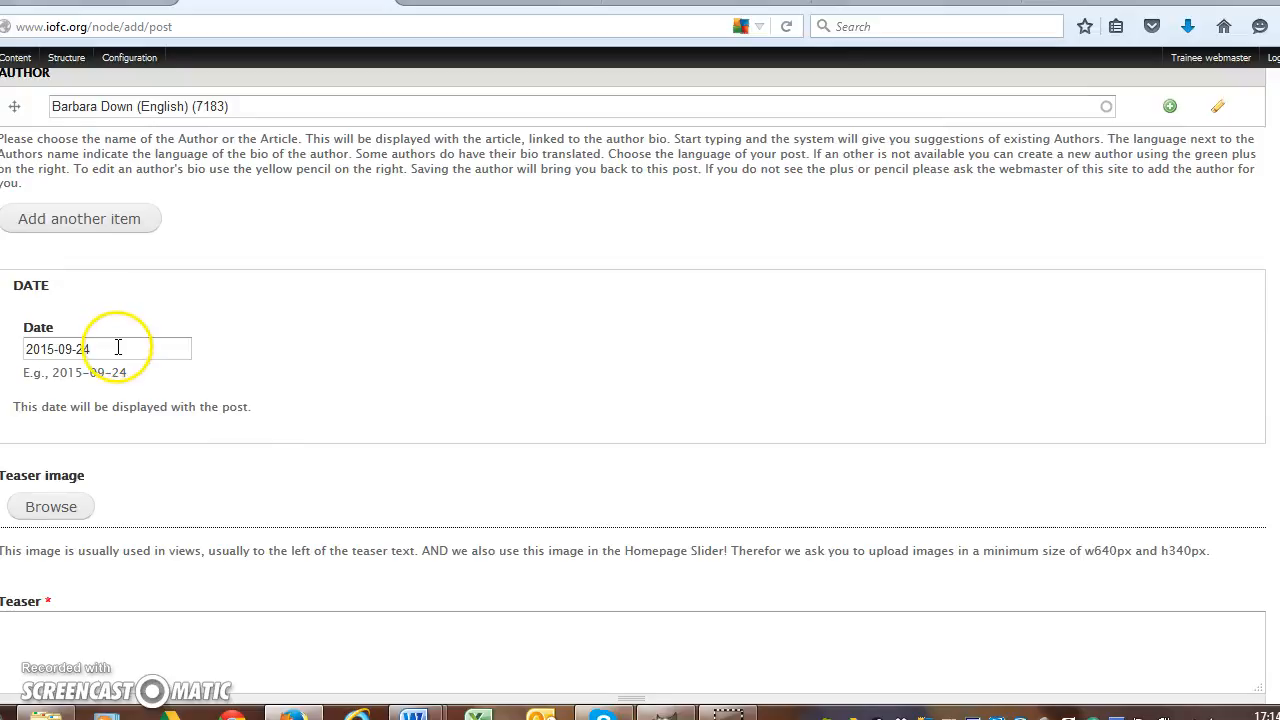
scroll(117, 347, "down", 4)
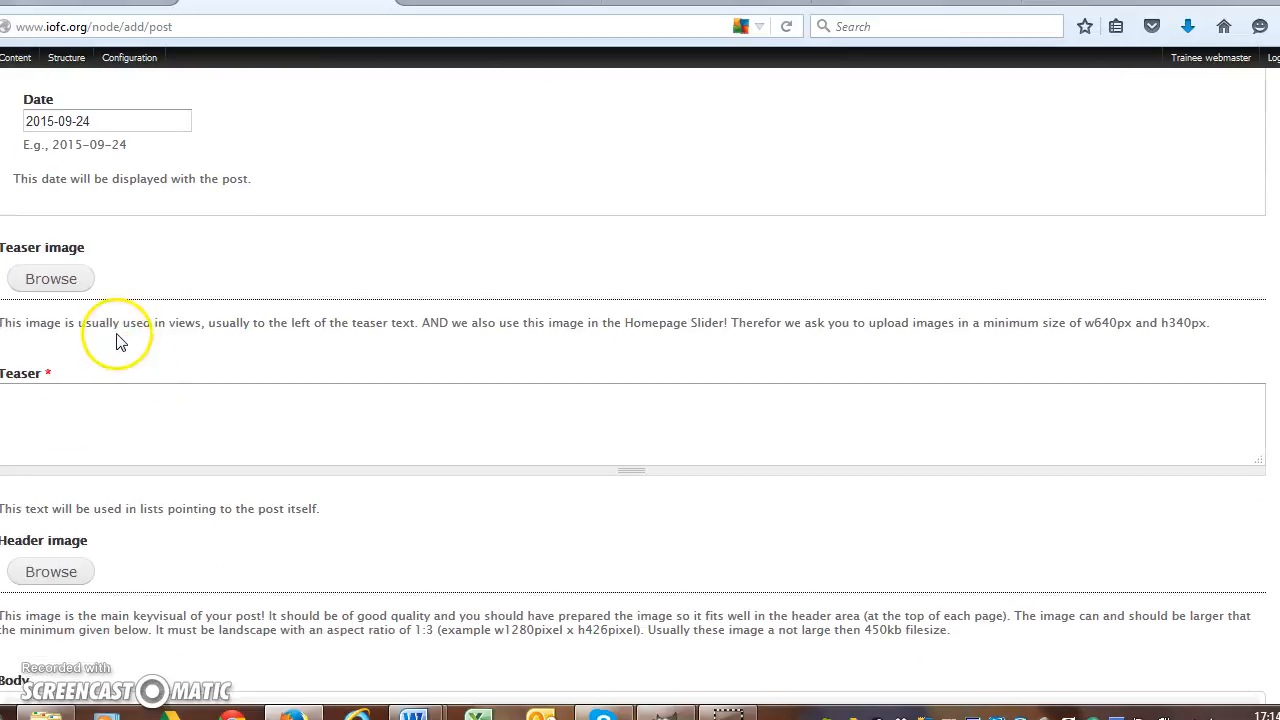
left_click(70, 282)
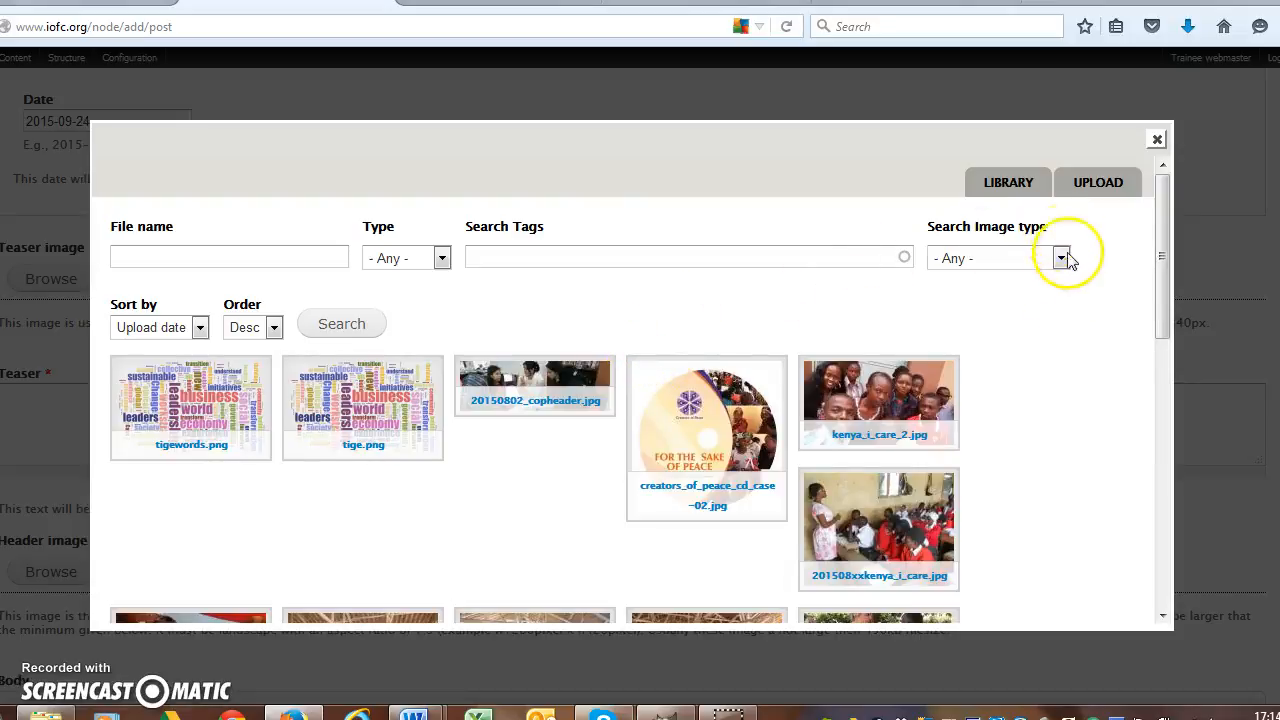
scroll(1080, 349, "down", 3)
scroll(1080, 349, "up", 2)
left_click(184, 262)
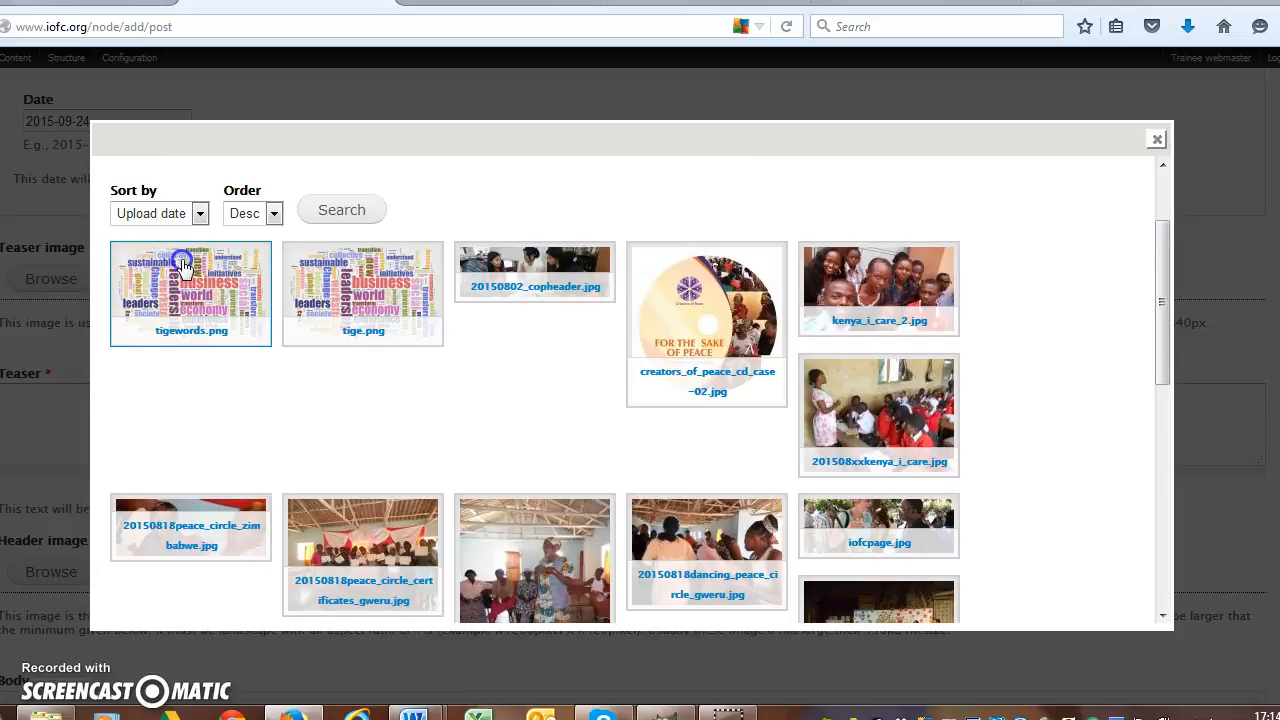
scroll(1000, 290, "down", 5)
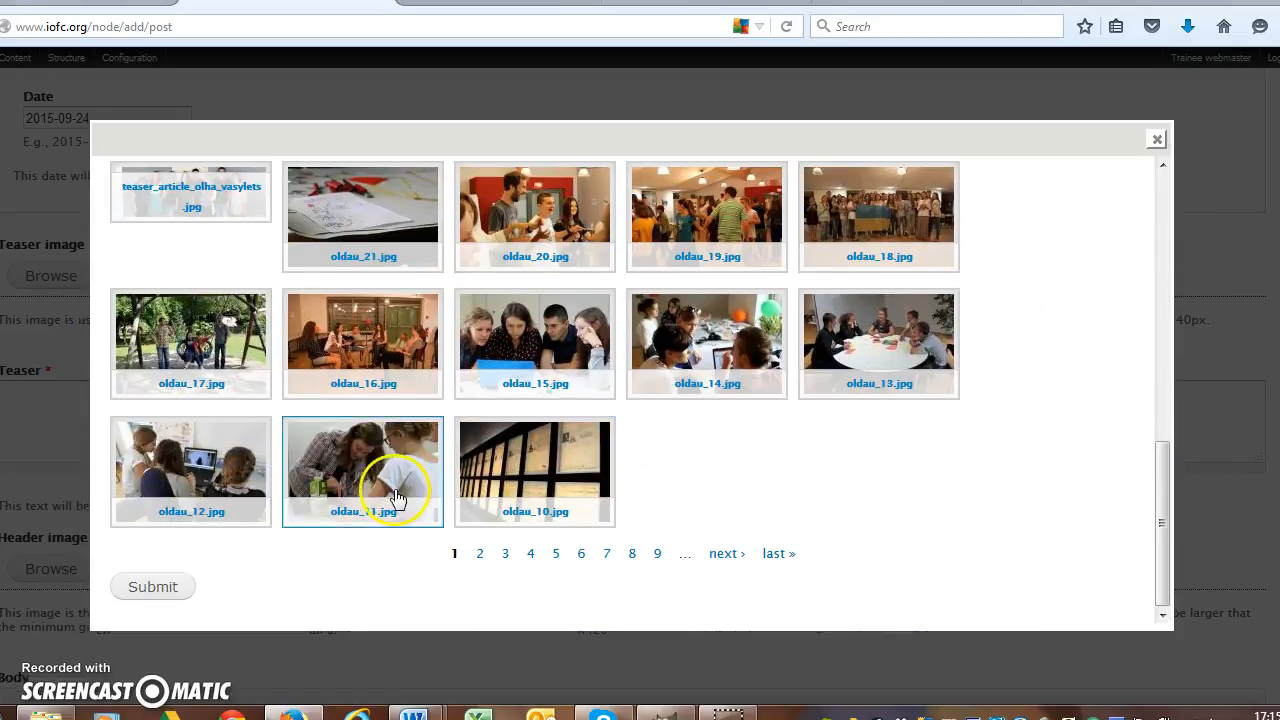
left_click(167, 590)
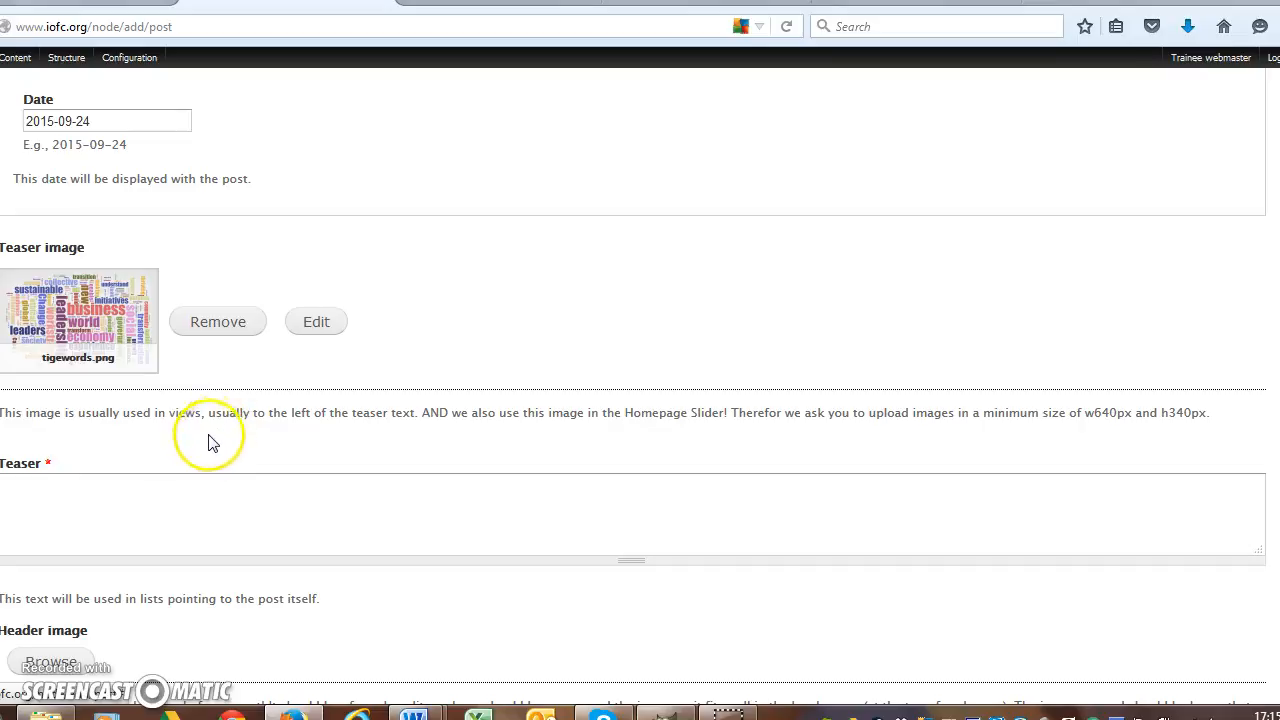
Choose 20150802_copheader.jpg from the media library as the header image and submit the selection
scroll(192, 425, "down", 8)
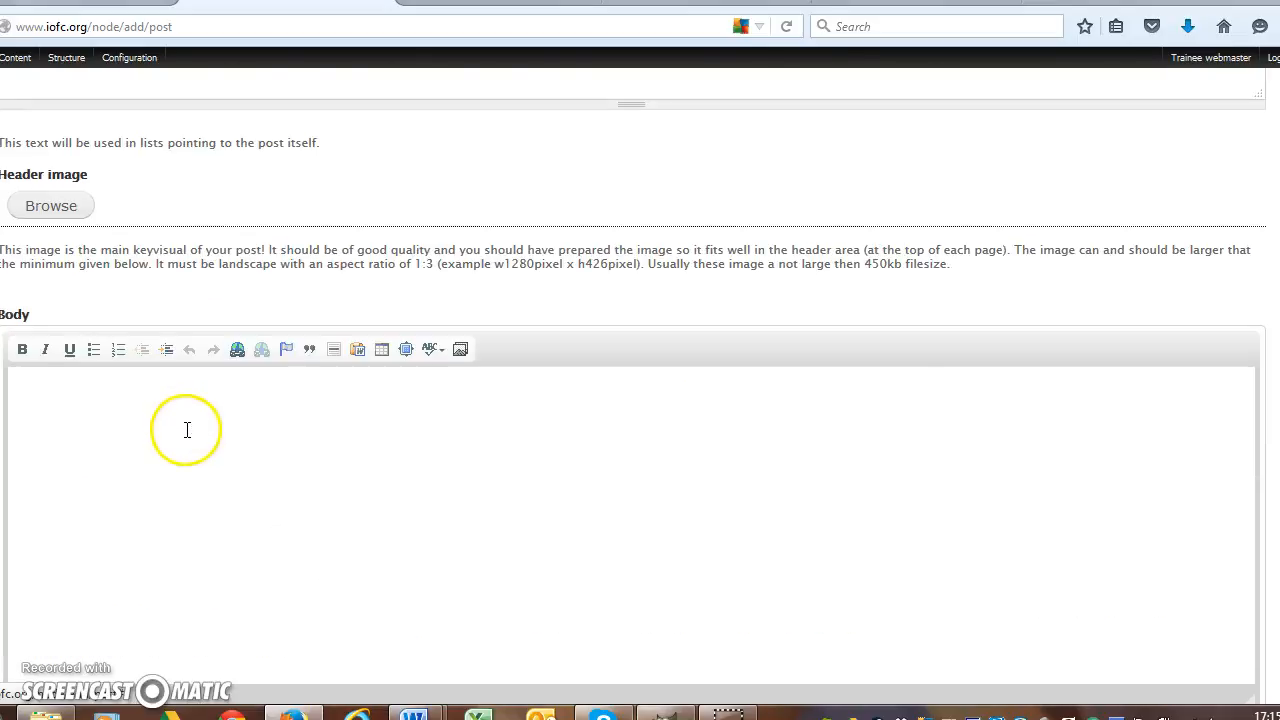
scroll(186, 429, "up", 2)
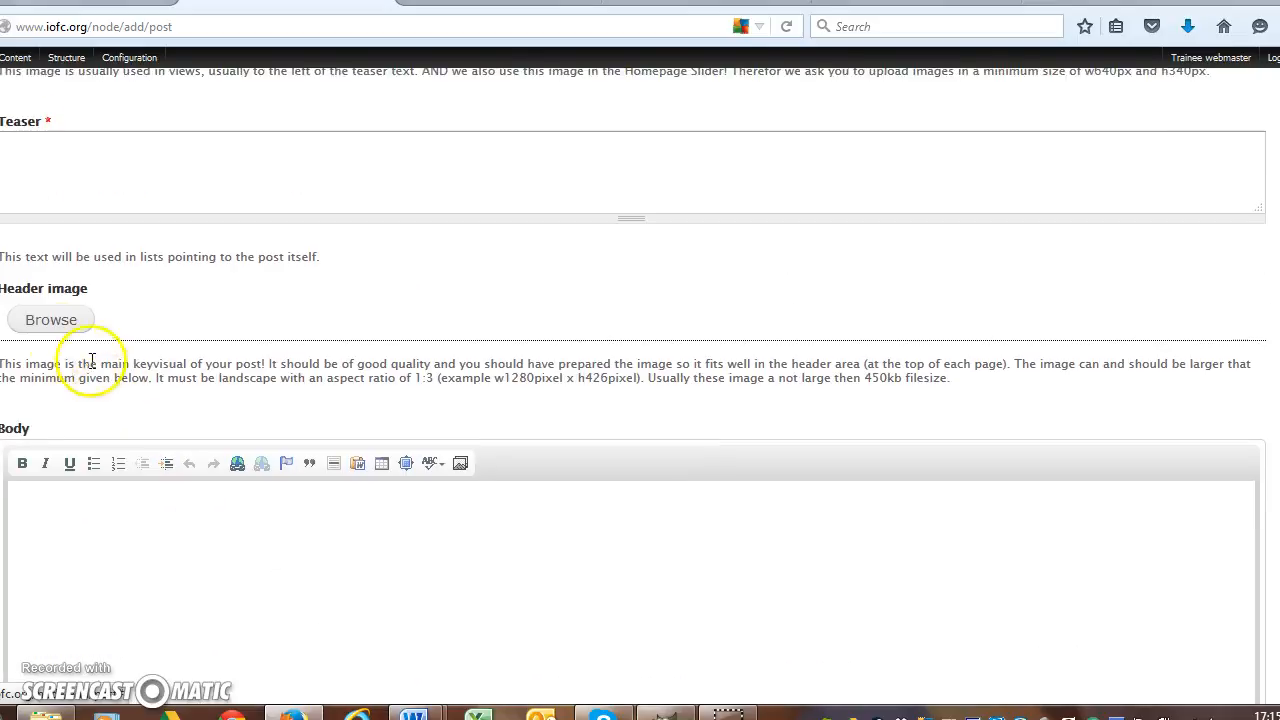
left_click(57, 320)
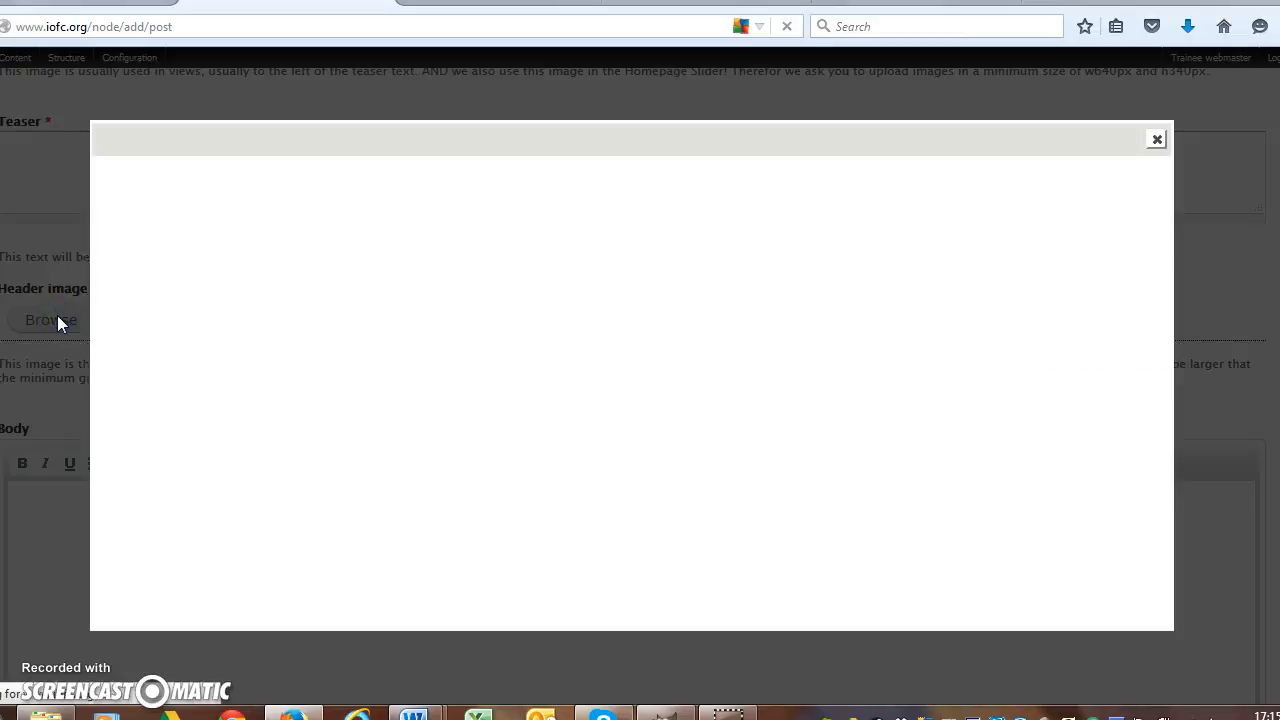
left_click(197, 380)
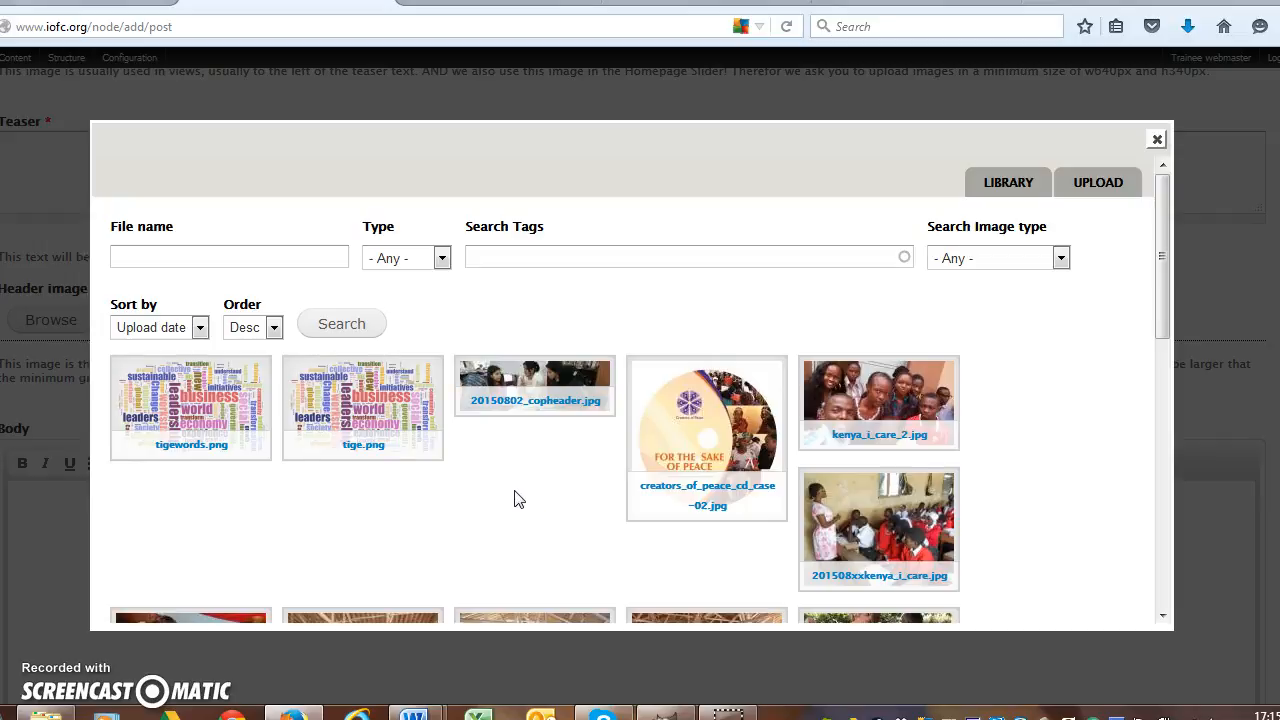
left_click(542, 388)
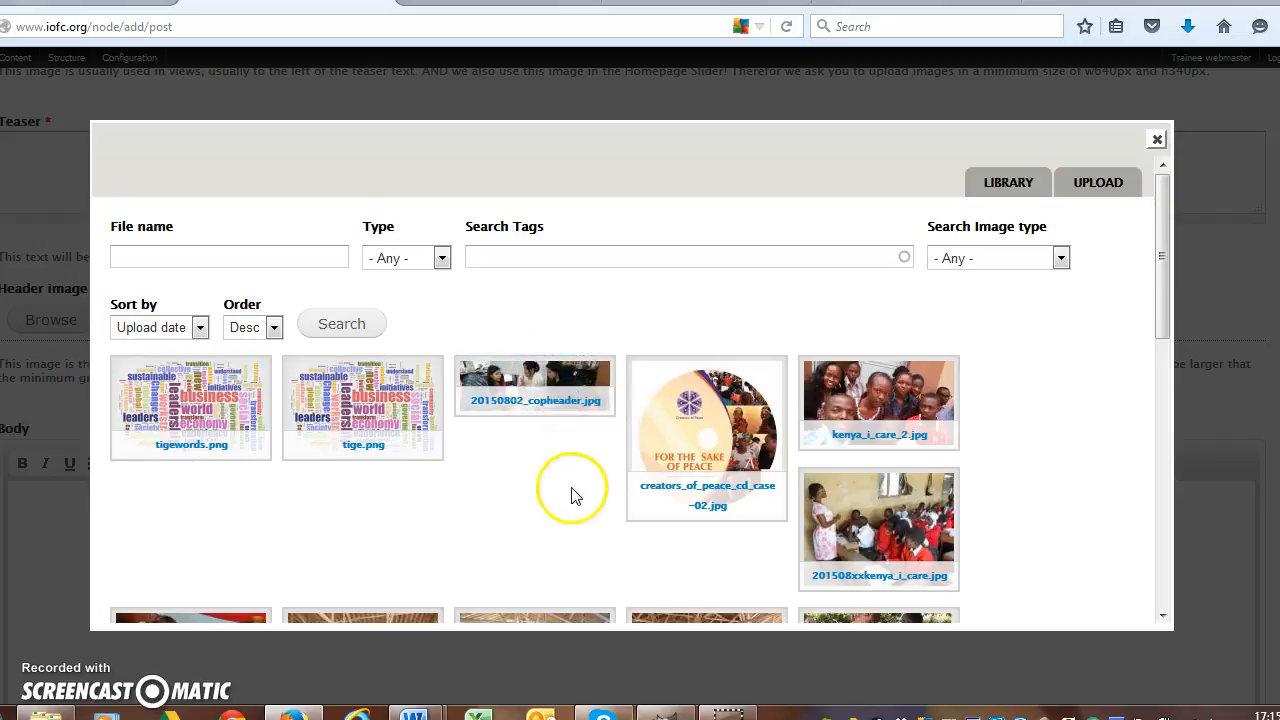
left_click(556, 388)
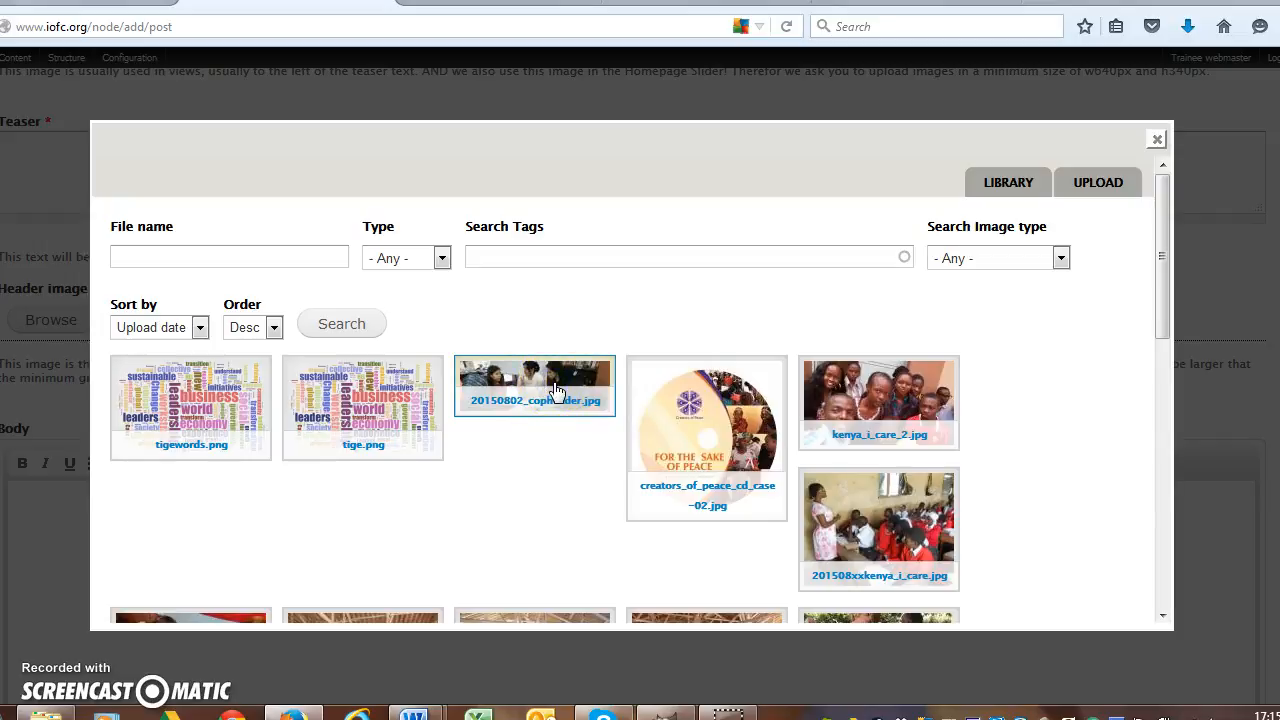
scroll(556, 388, "down", 10)
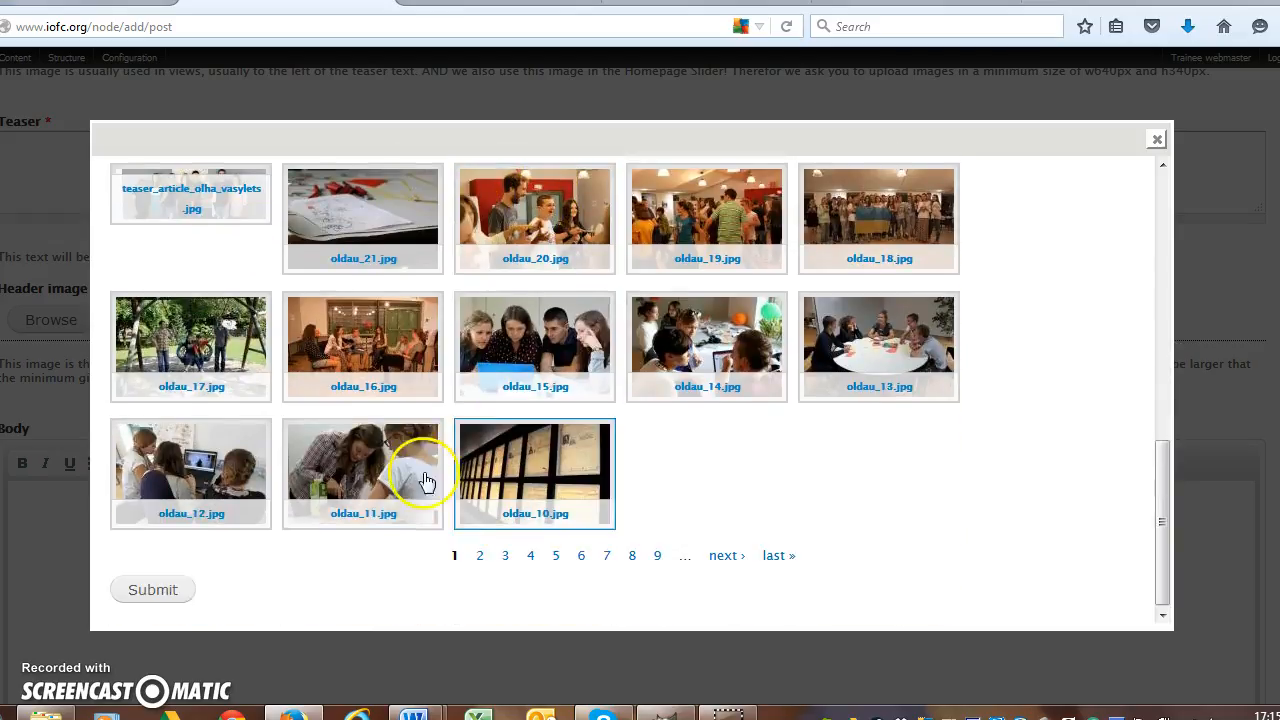
left_click(152, 590)
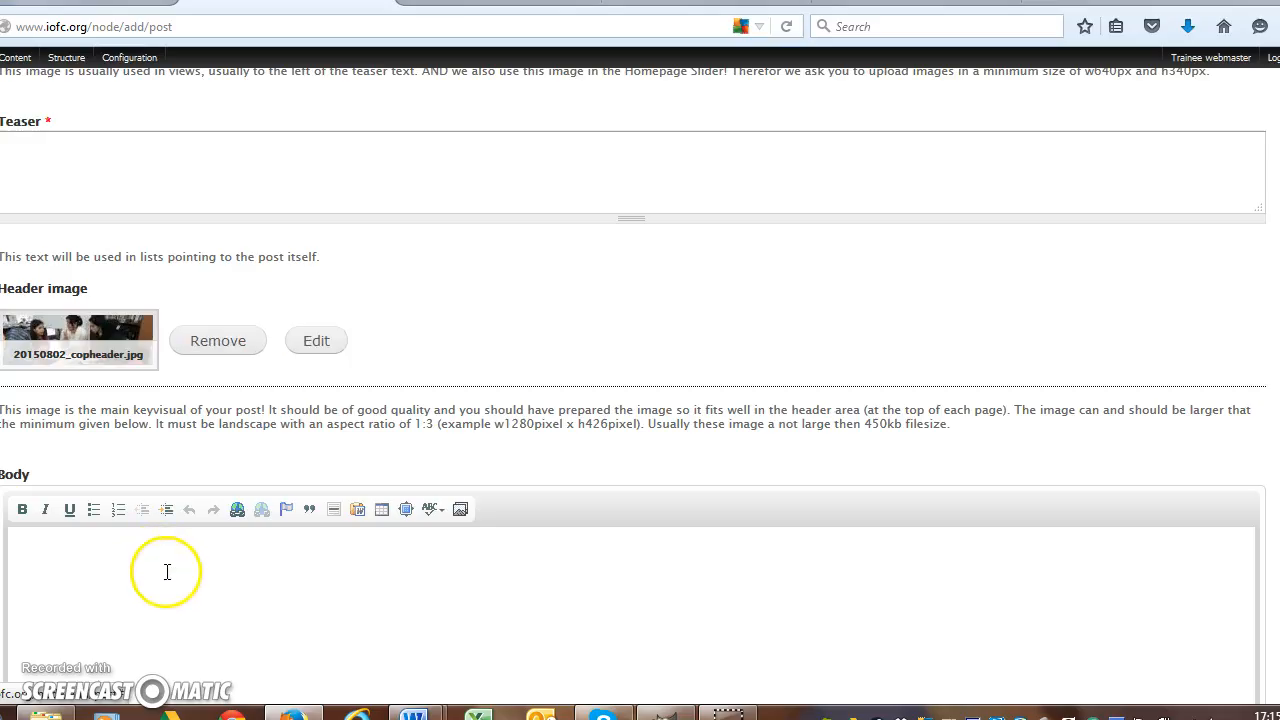
Switch to the Guidelines for translations document in Word and copy its whole text, from the heading through the basic rule
scroll(174, 565, "down", 2)
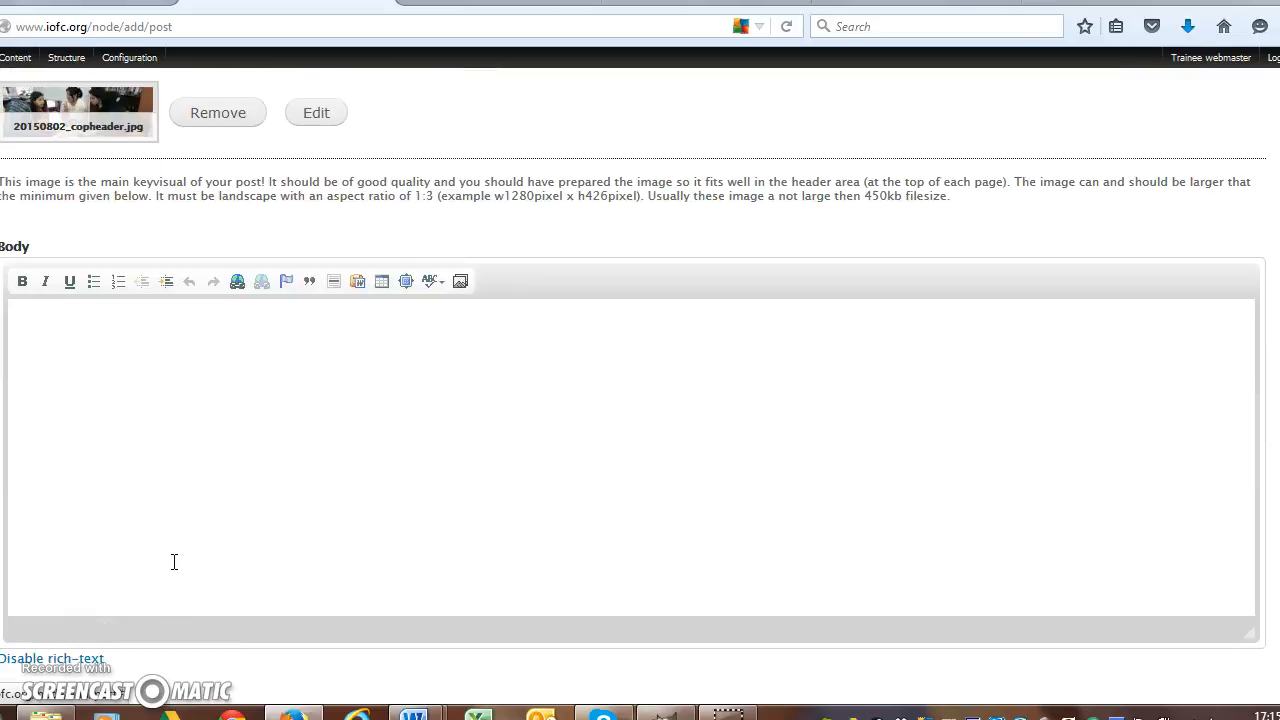
scroll(160, 503, "up", 4)
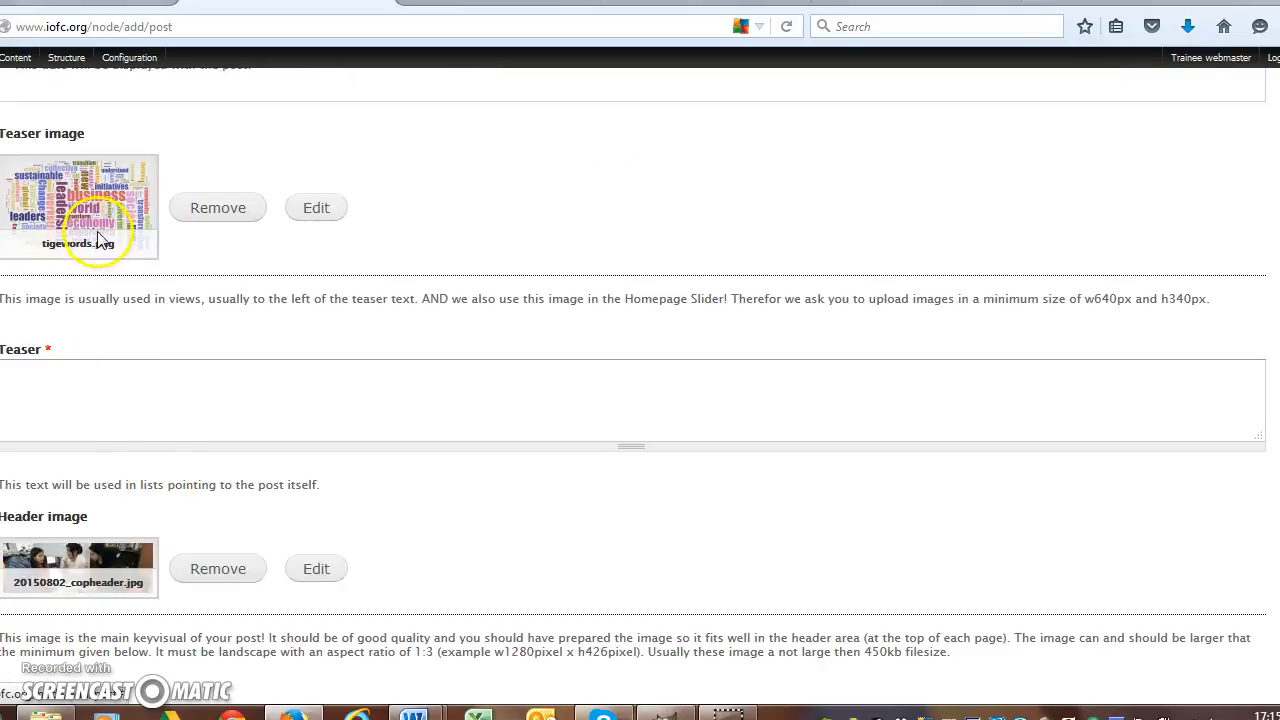
scroll(157, 449, "down", 3)
left_click(152, 494)
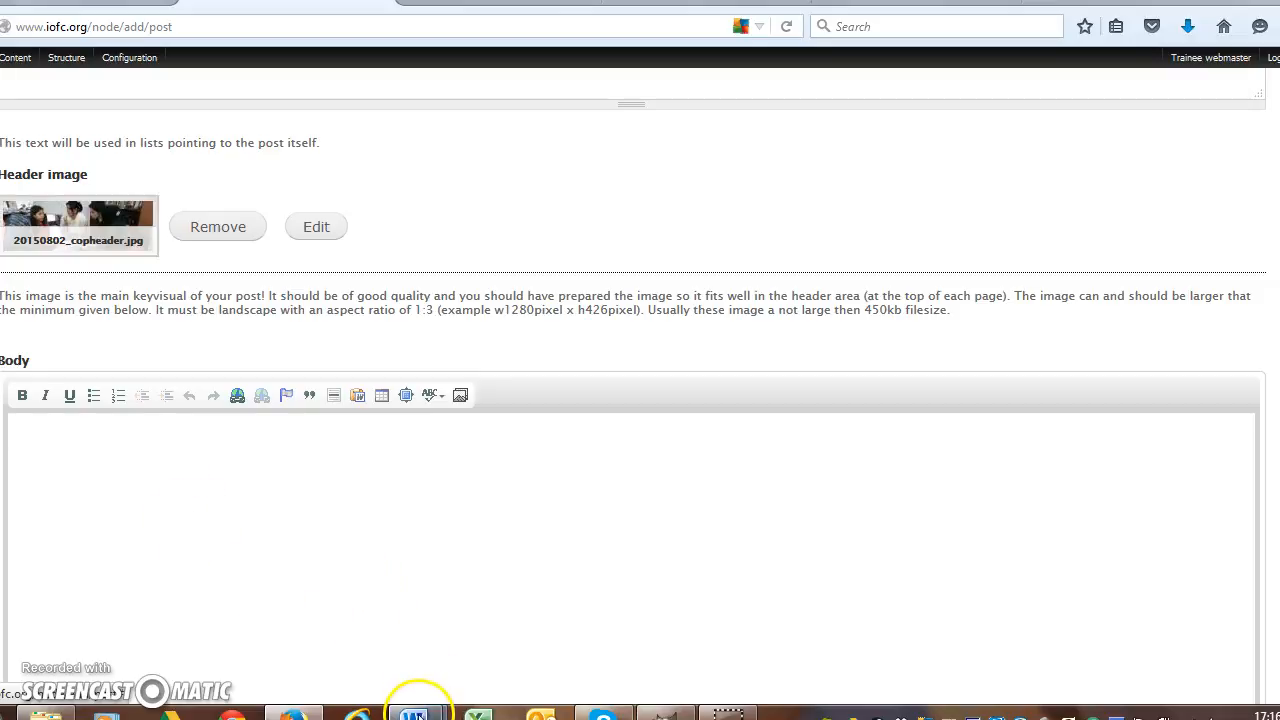
mouse_move(418, 708)
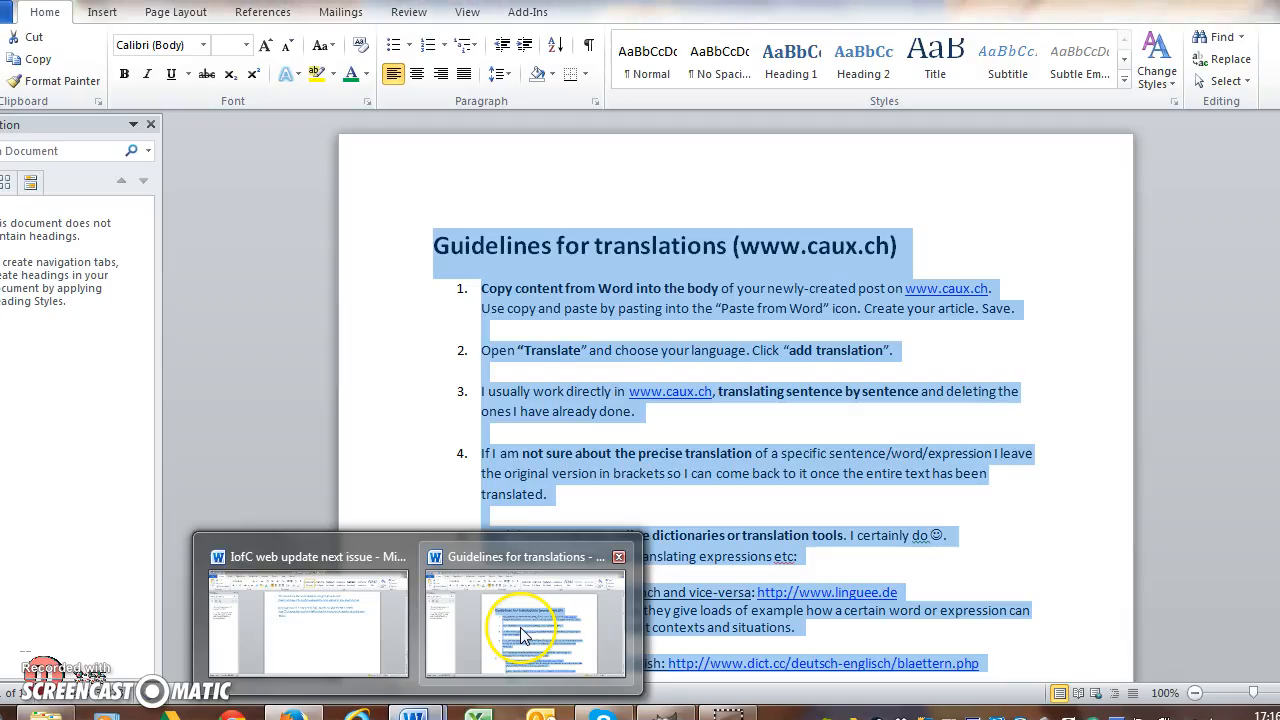
left_click(505, 600)
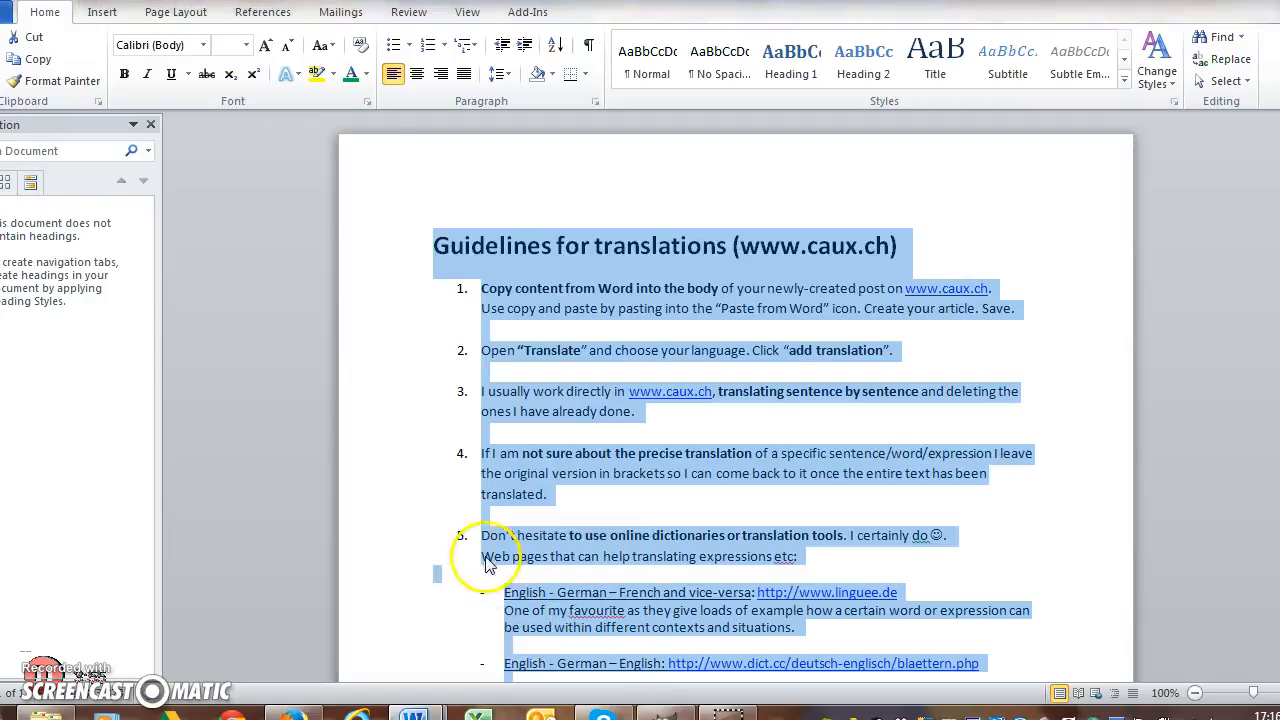
left_click(405, 248)
left_click(421, 243)
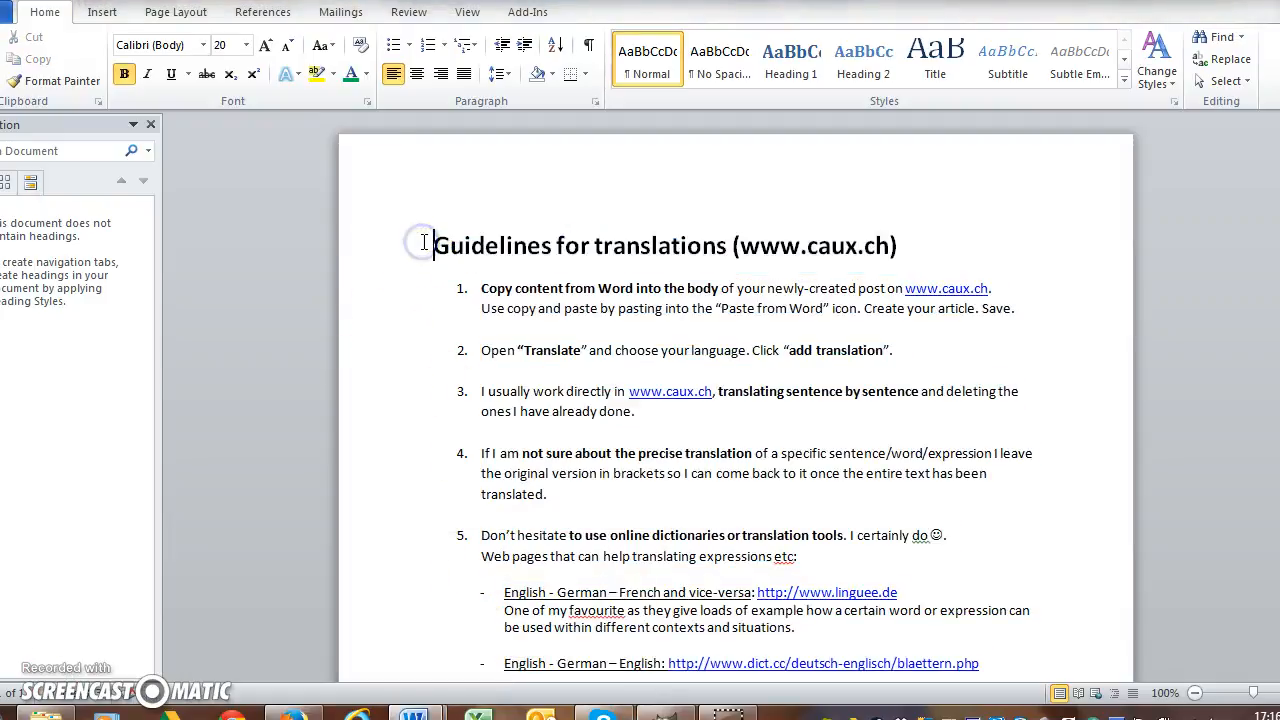
left_click_drag(430, 250, 1047, 621)
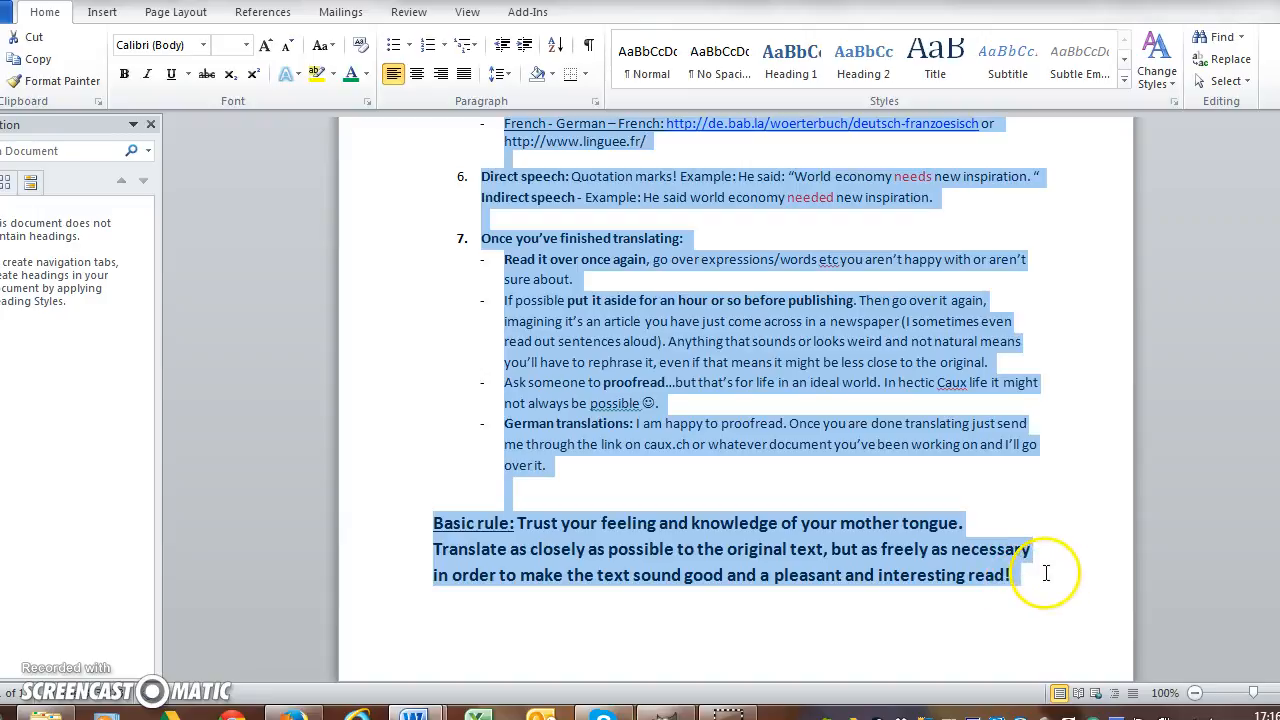
Return to the post form in the browser and insert the copied text into the body with Paste from Word
left_click(300, 710)
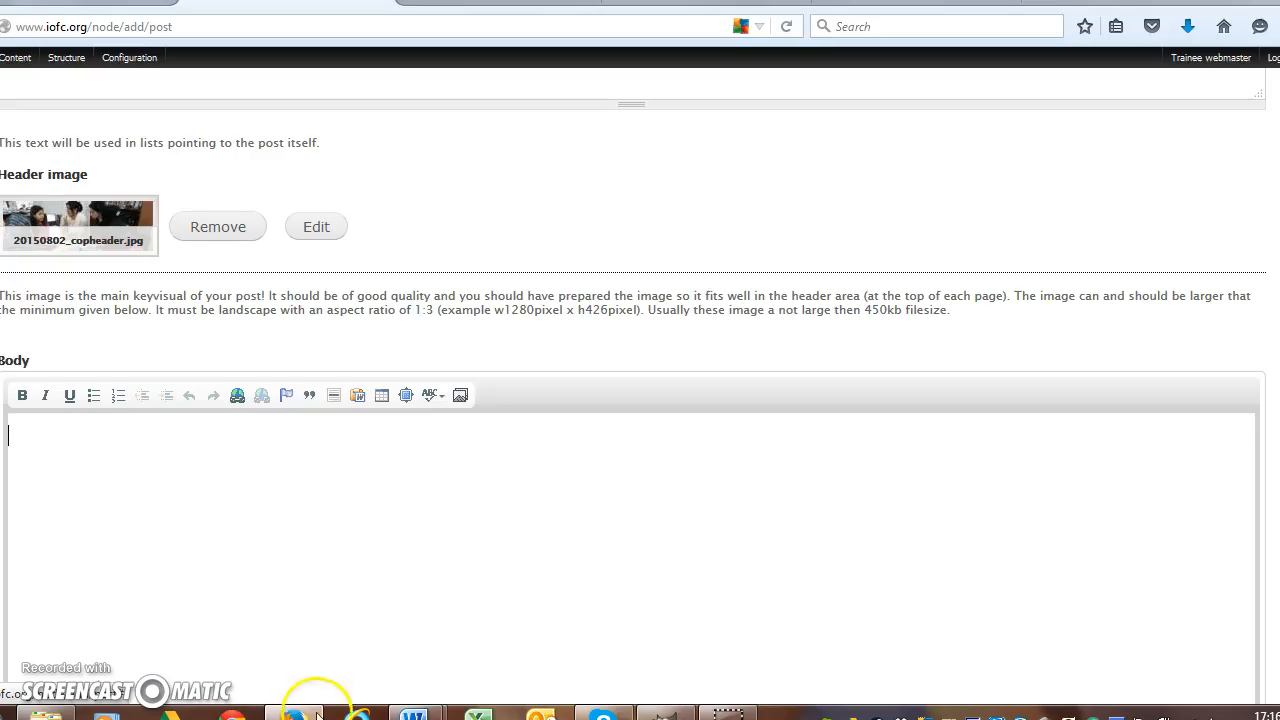
left_click(250, 478)
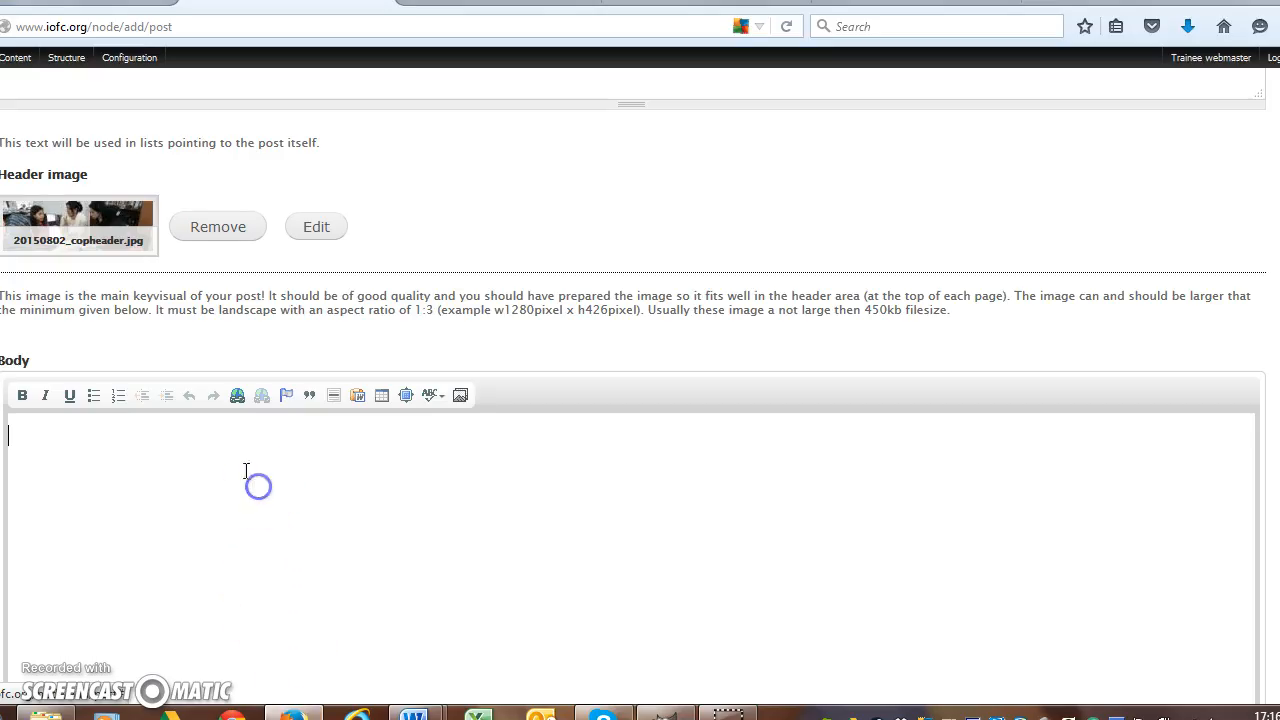
left_click(357, 397)
left_click(501, 442)
key("ctrl+v")
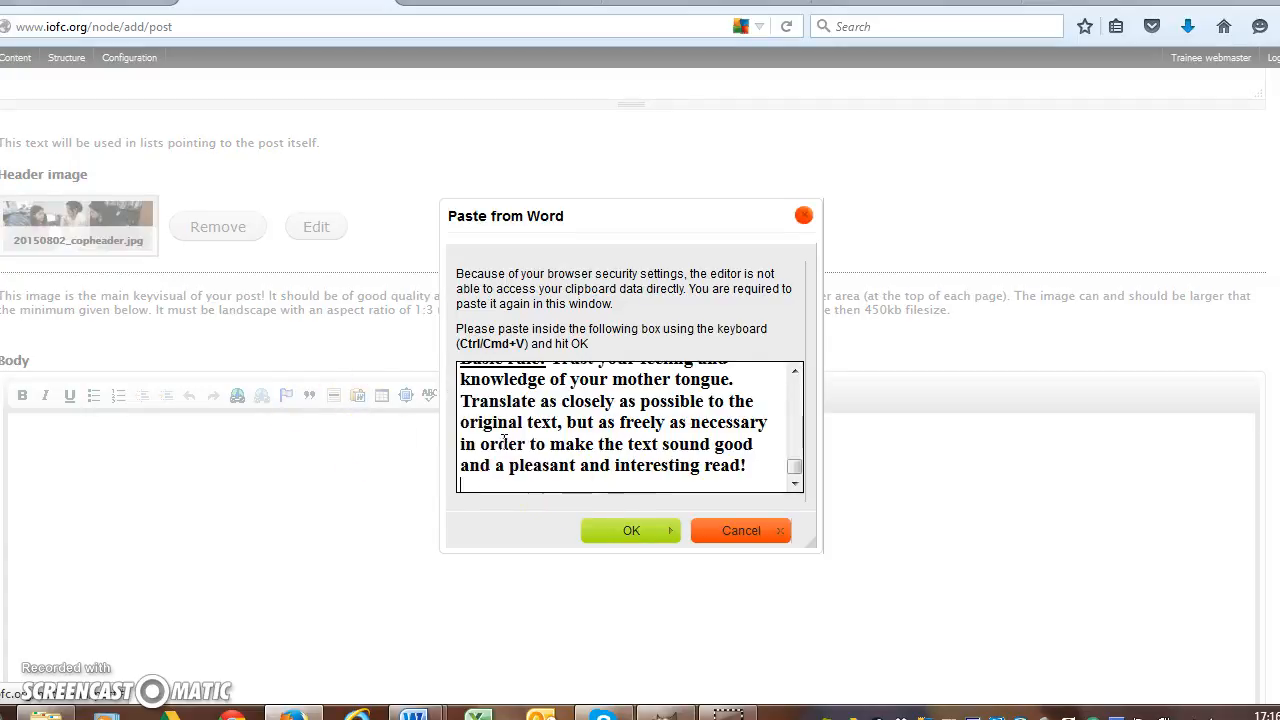
left_click(628, 531)
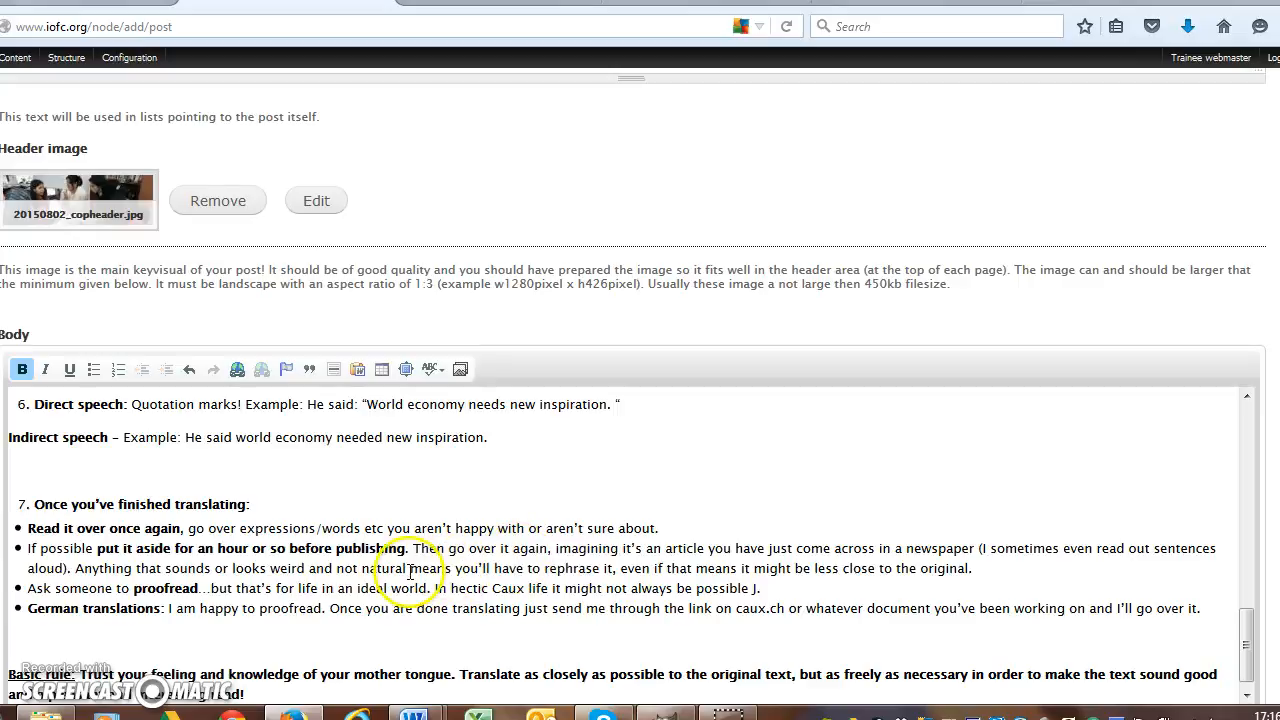
scroll(405, 571, "up", 15)
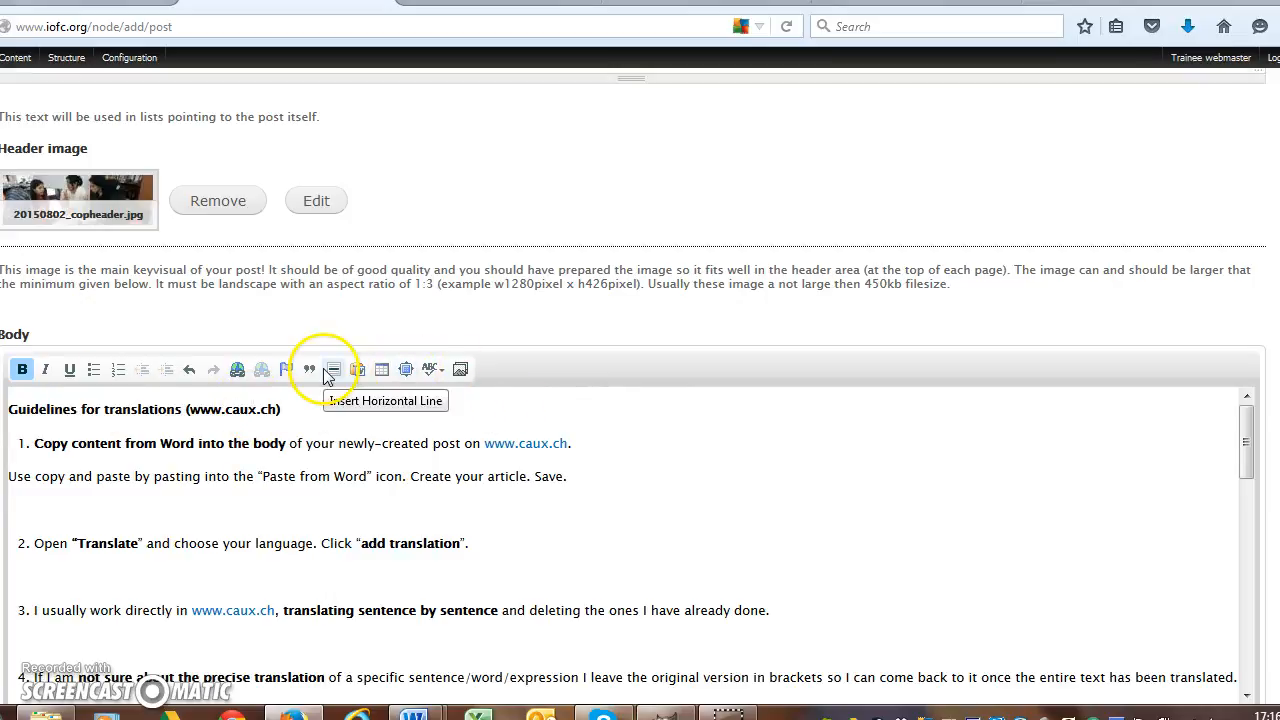
scroll(1216, 385, "down", 2)
scroll(500, 523, "down", 2)
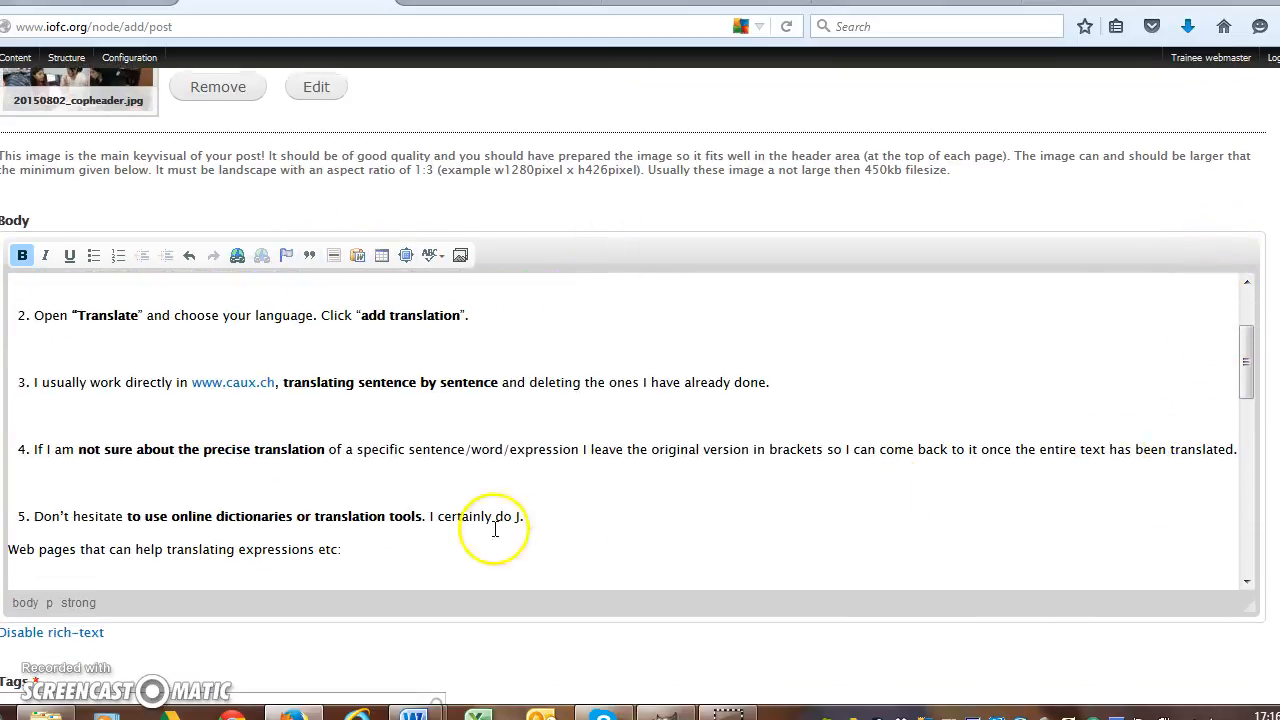
left_click(62, 633)
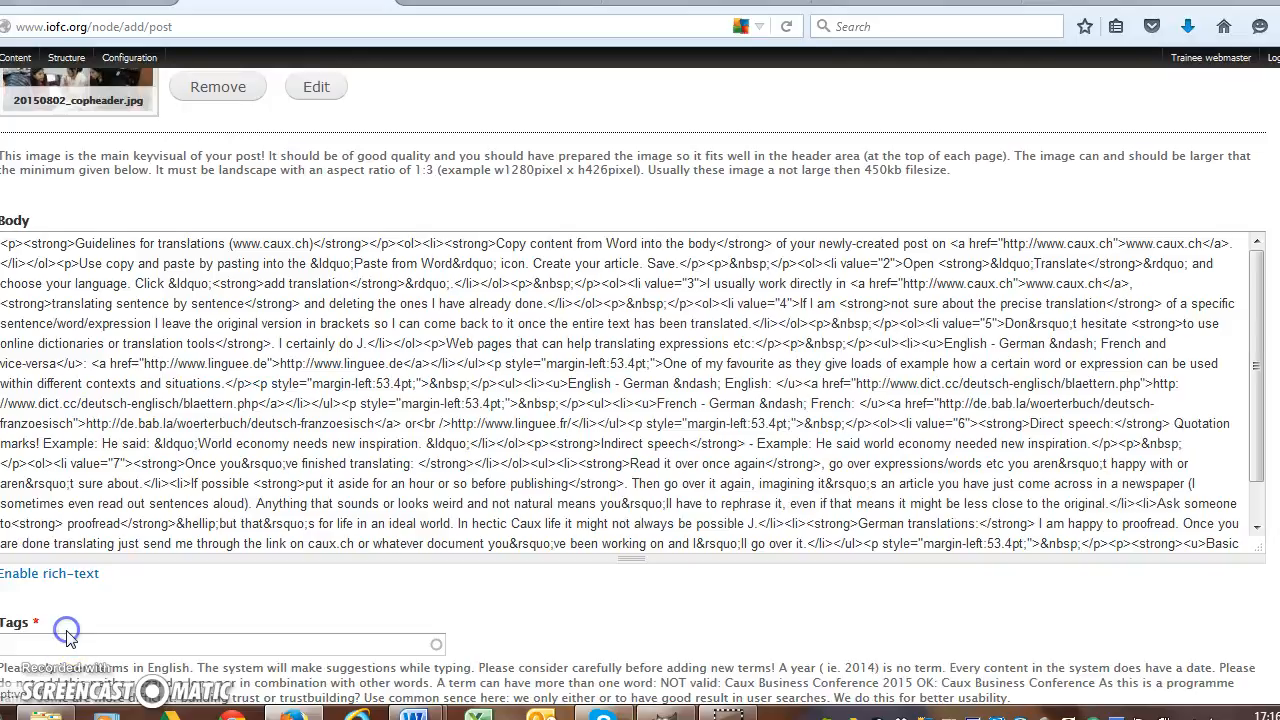
left_click(74, 241)
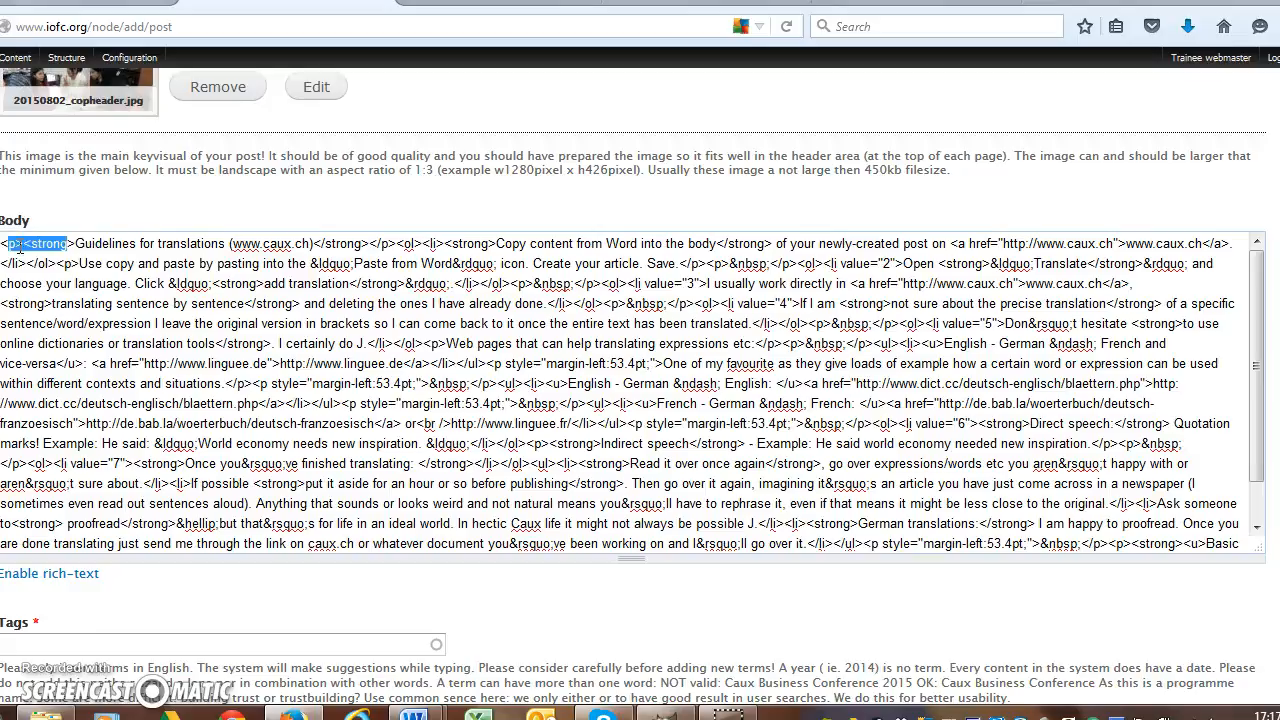
type("h3")
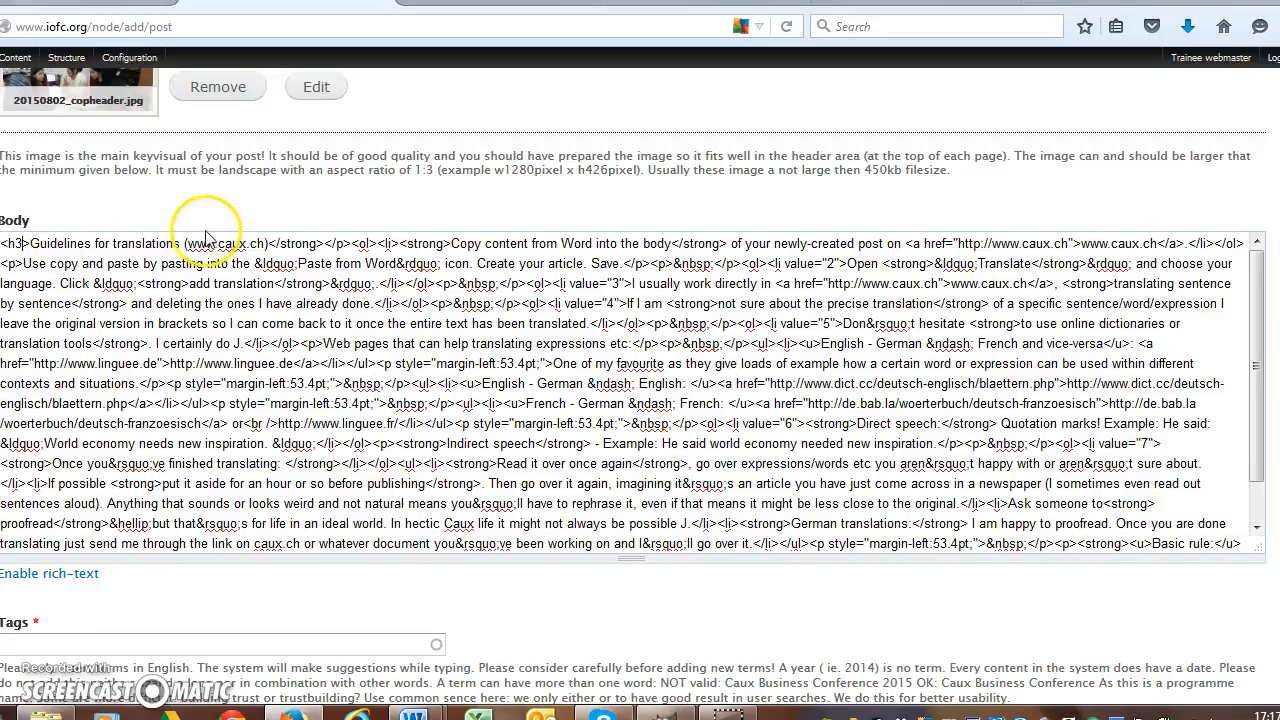
left_click(313, 244)
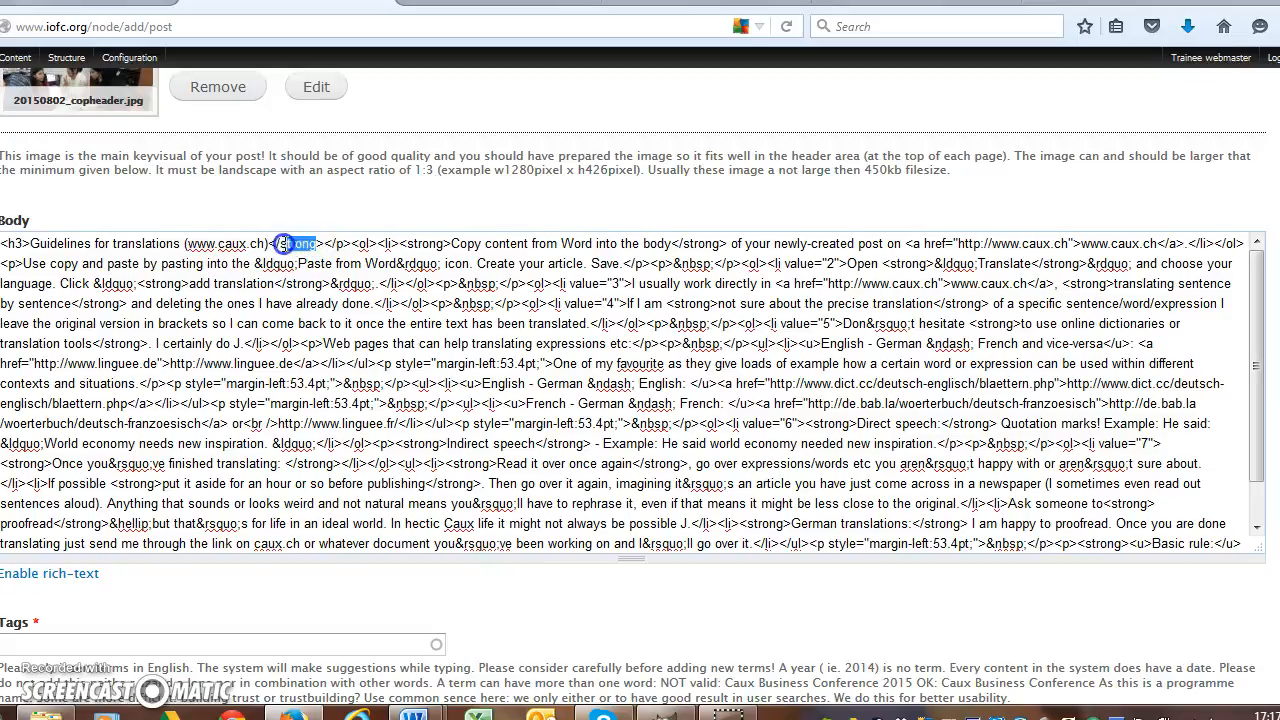
type("h3")
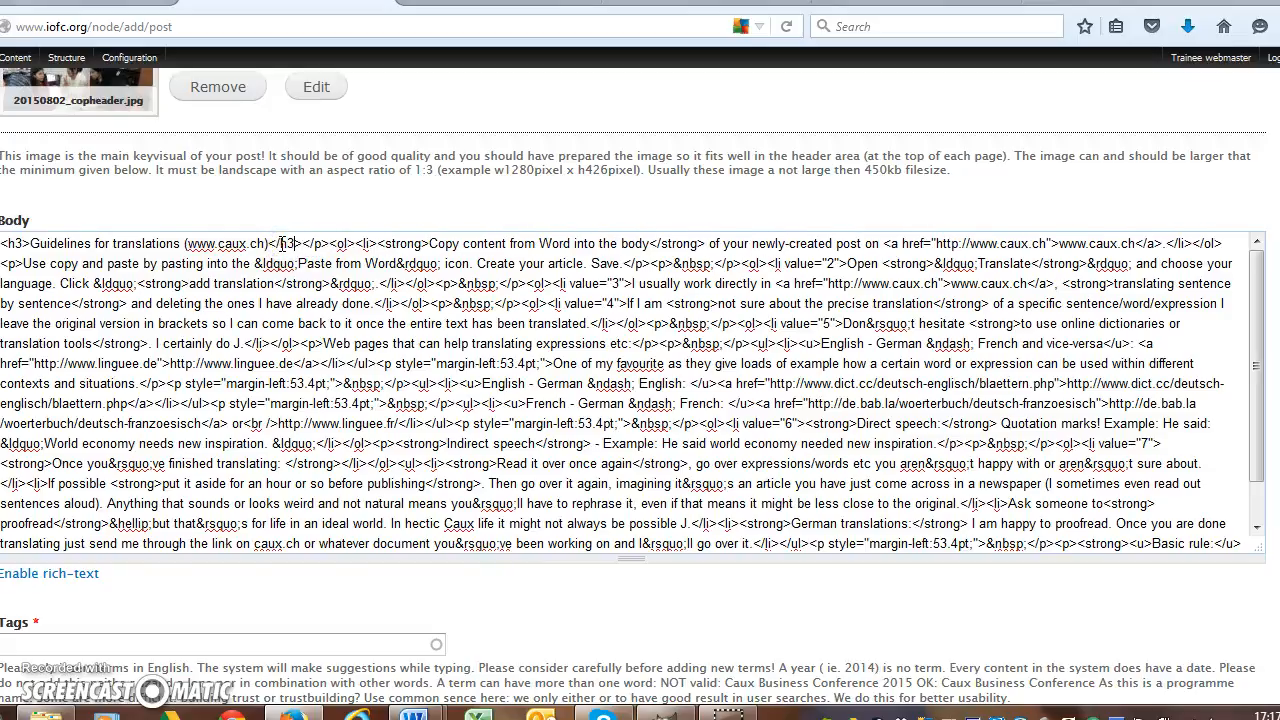
left_click(80, 574)
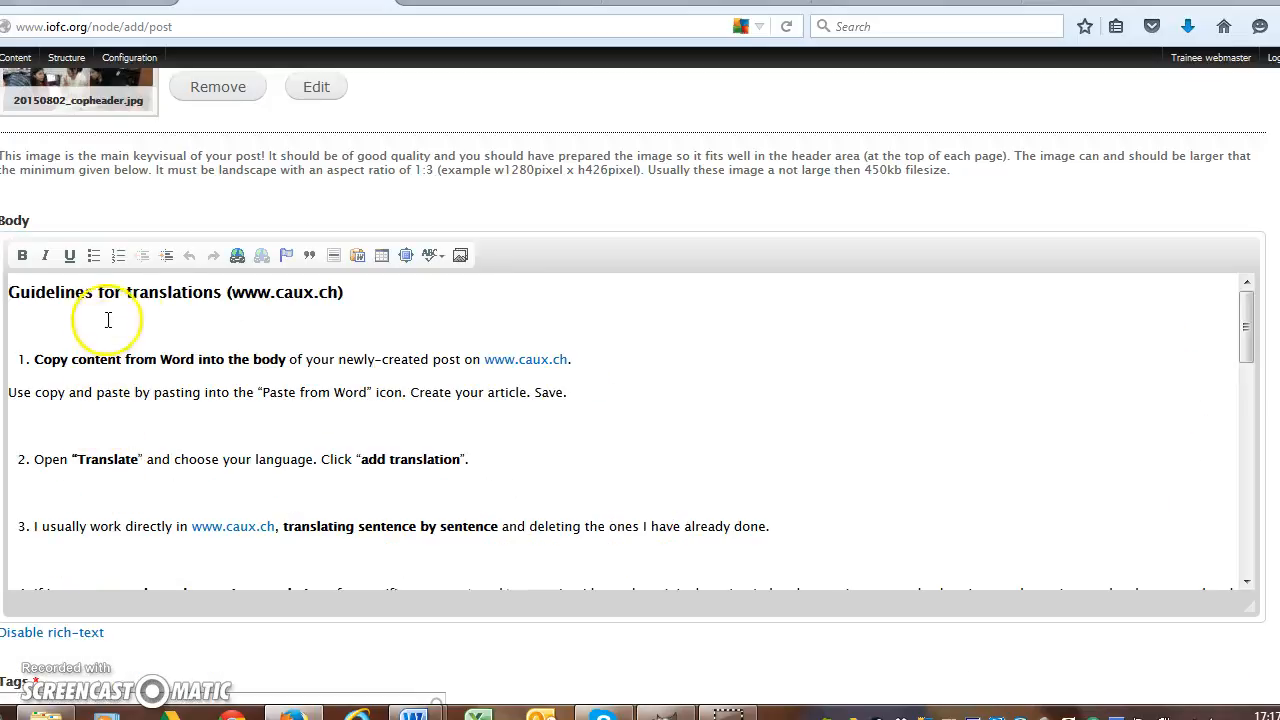
Choose 201508xxkenya_i_care.jpg from the media library for the empty line below the body's heading and submit the selection
scroll(150, 330, "down", 10)
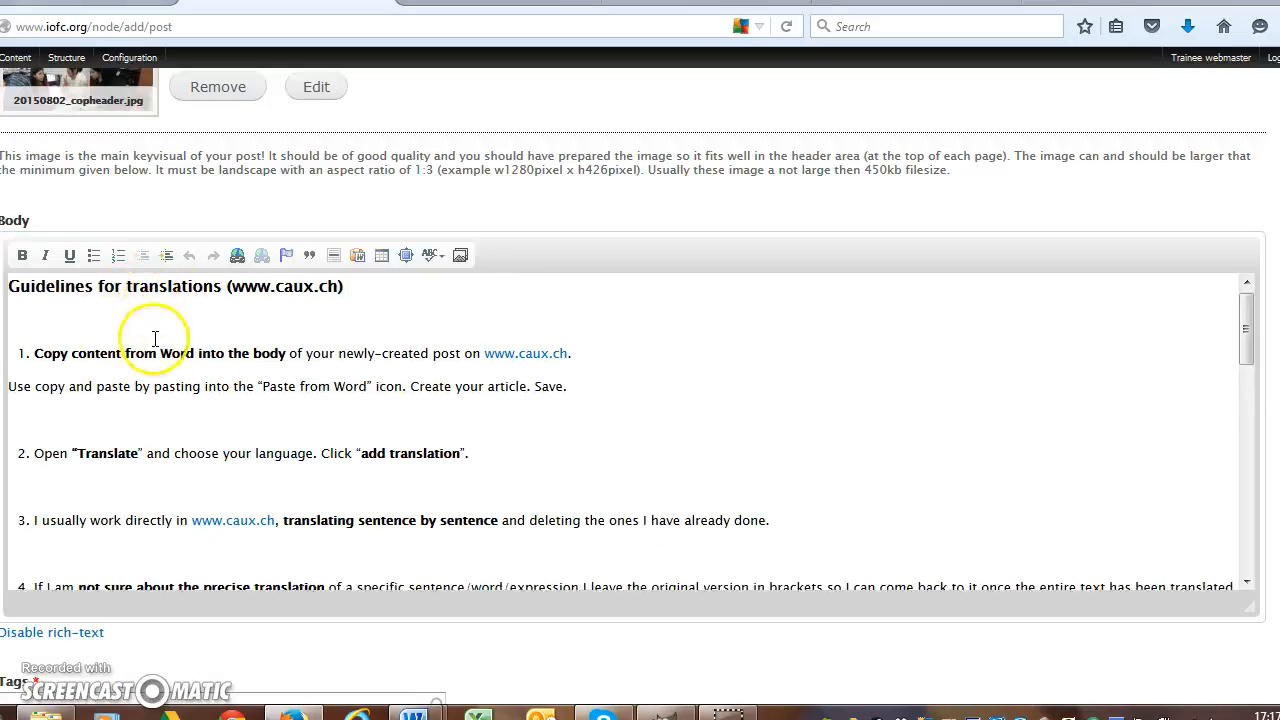
scroll(157, 352, "down", 2)
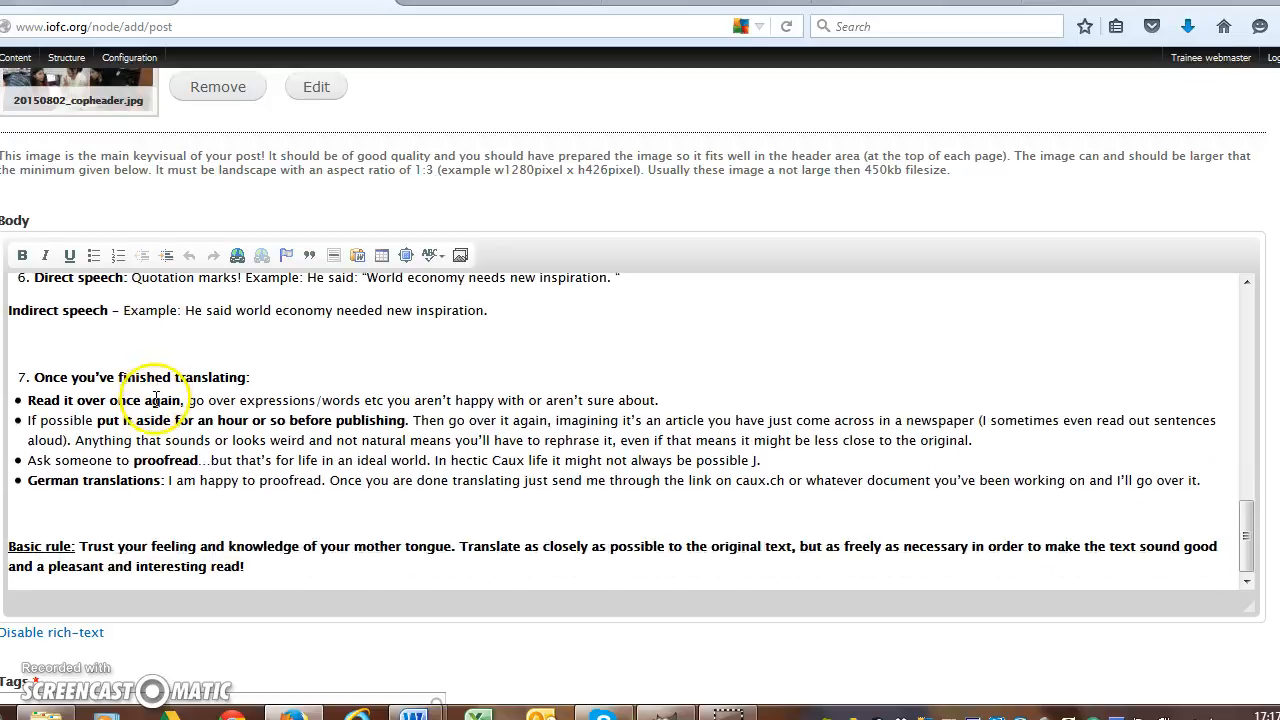
scroll(150, 410, "up", 12)
left_click(49, 326)
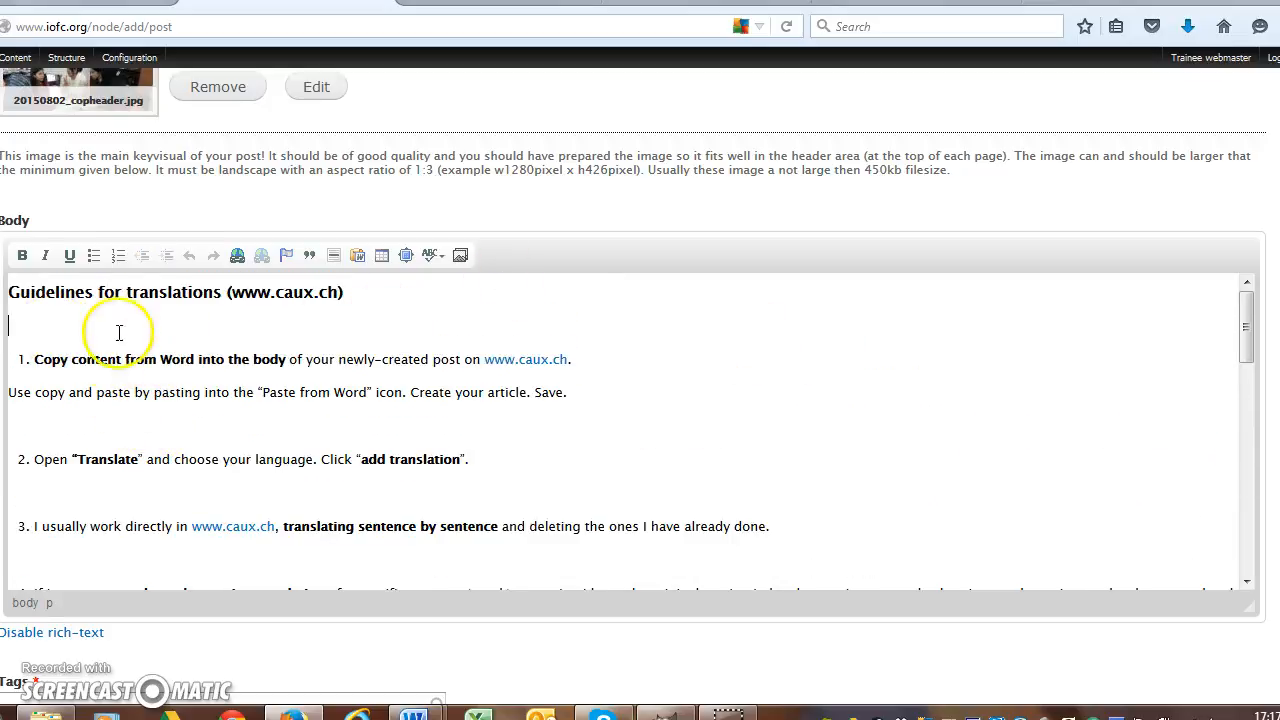
left_click(461, 256)
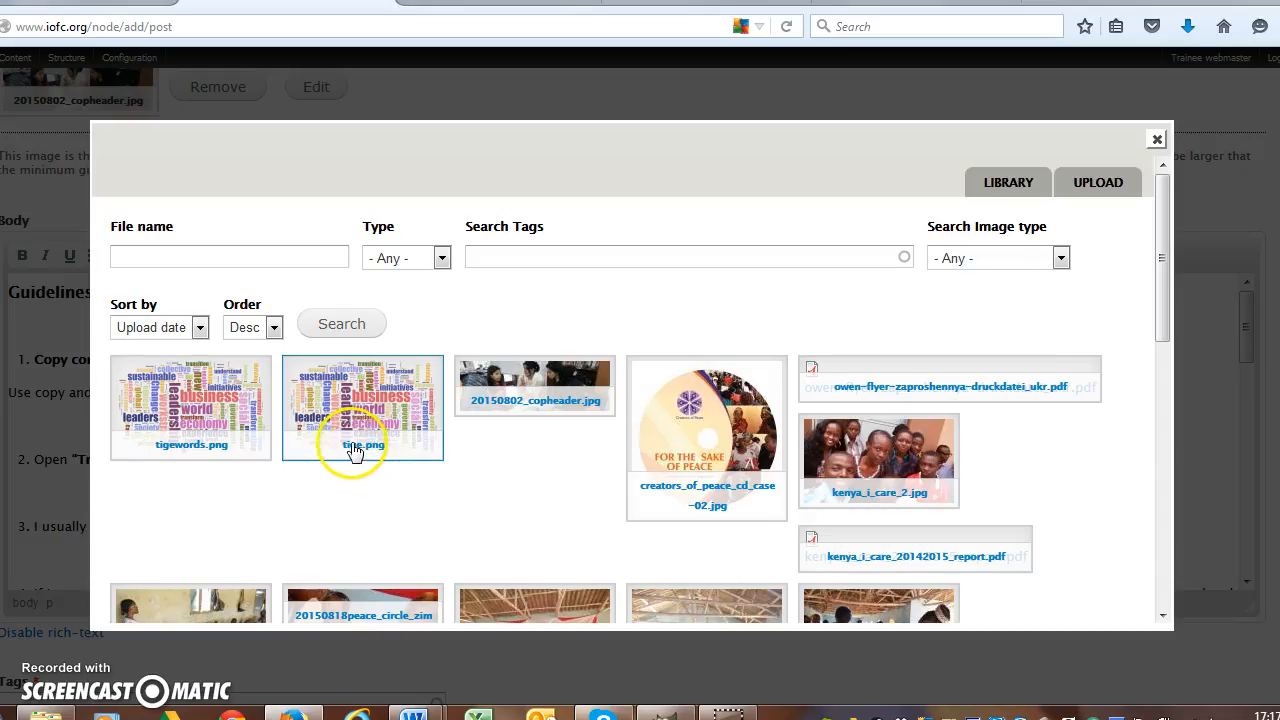
scroll(548, 487, "down", 3)
scroll(548, 487, "down", 1)
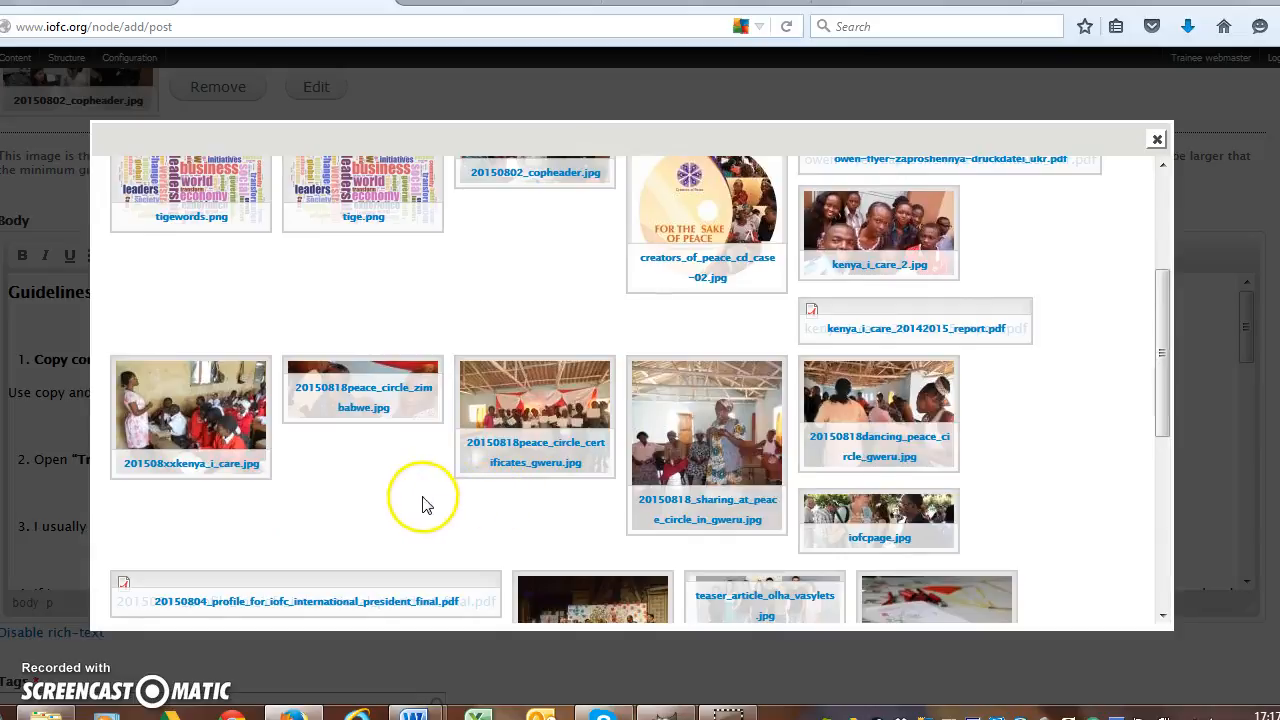
left_click(212, 421)
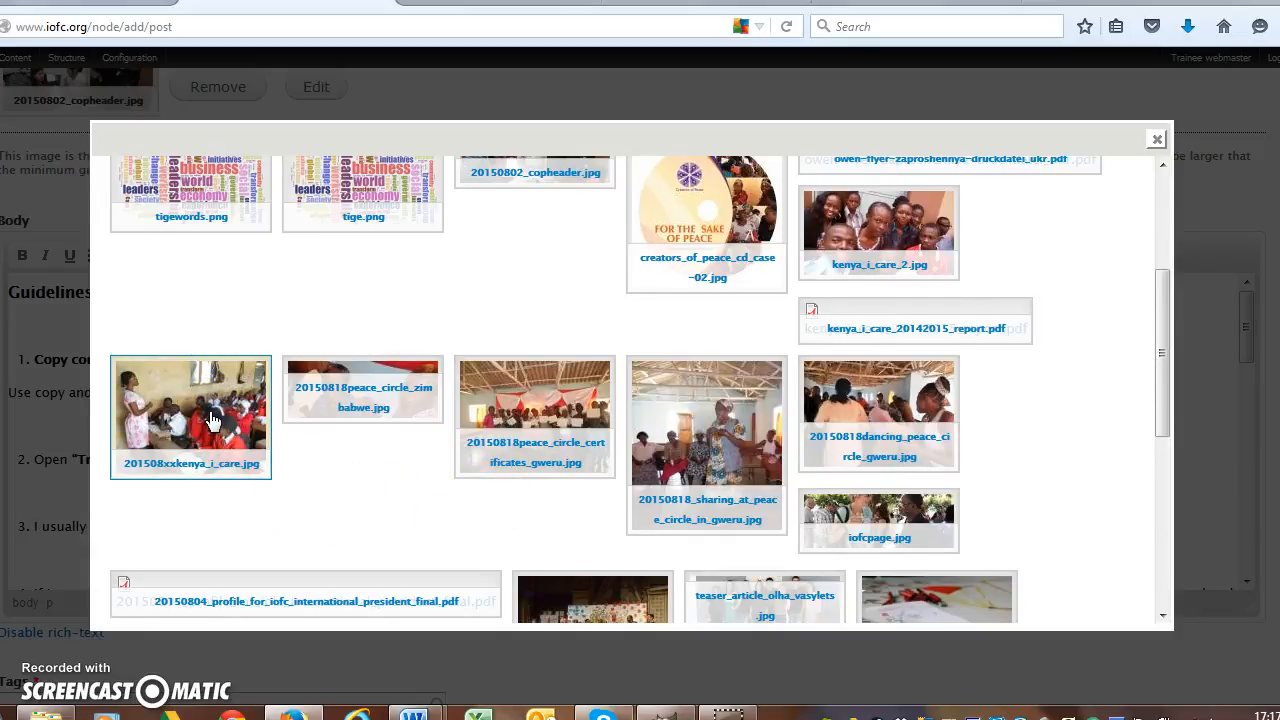
scroll(300, 420, "down", 8)
left_click(163, 587)
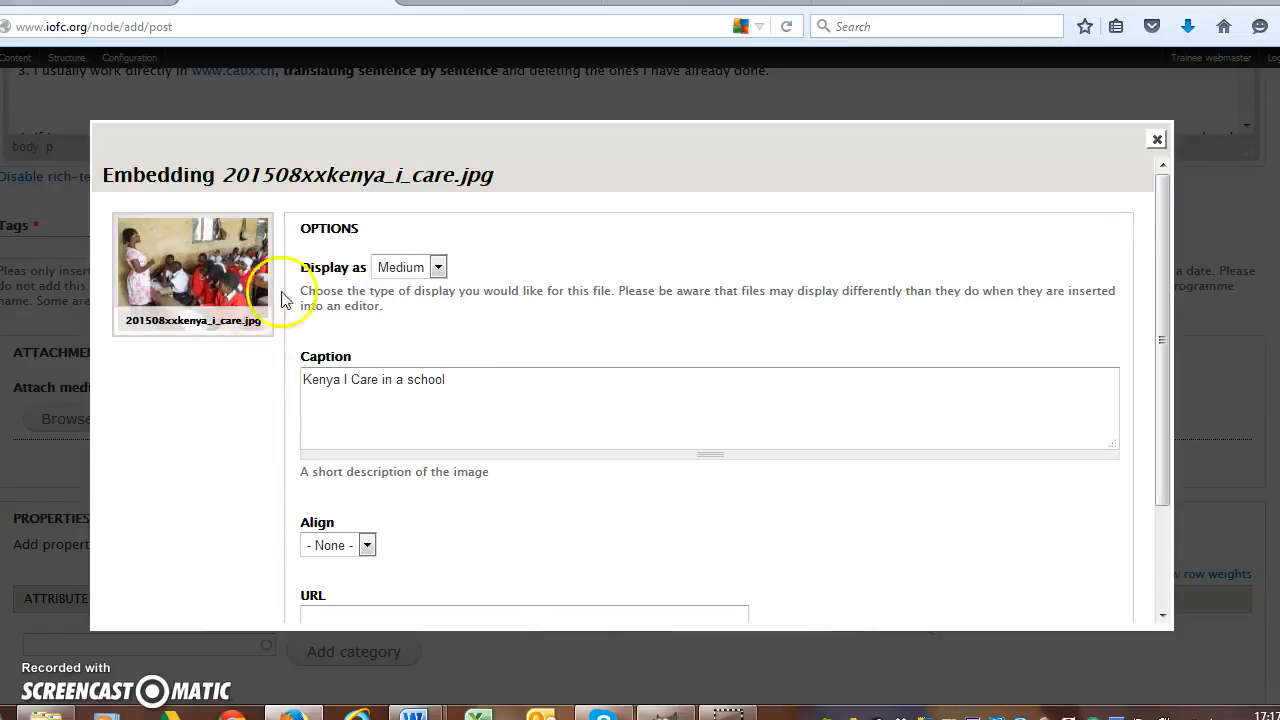
Set the embedded image's display to Large, keep its caption and alignment, and insert it into the body
left_click(437, 268)
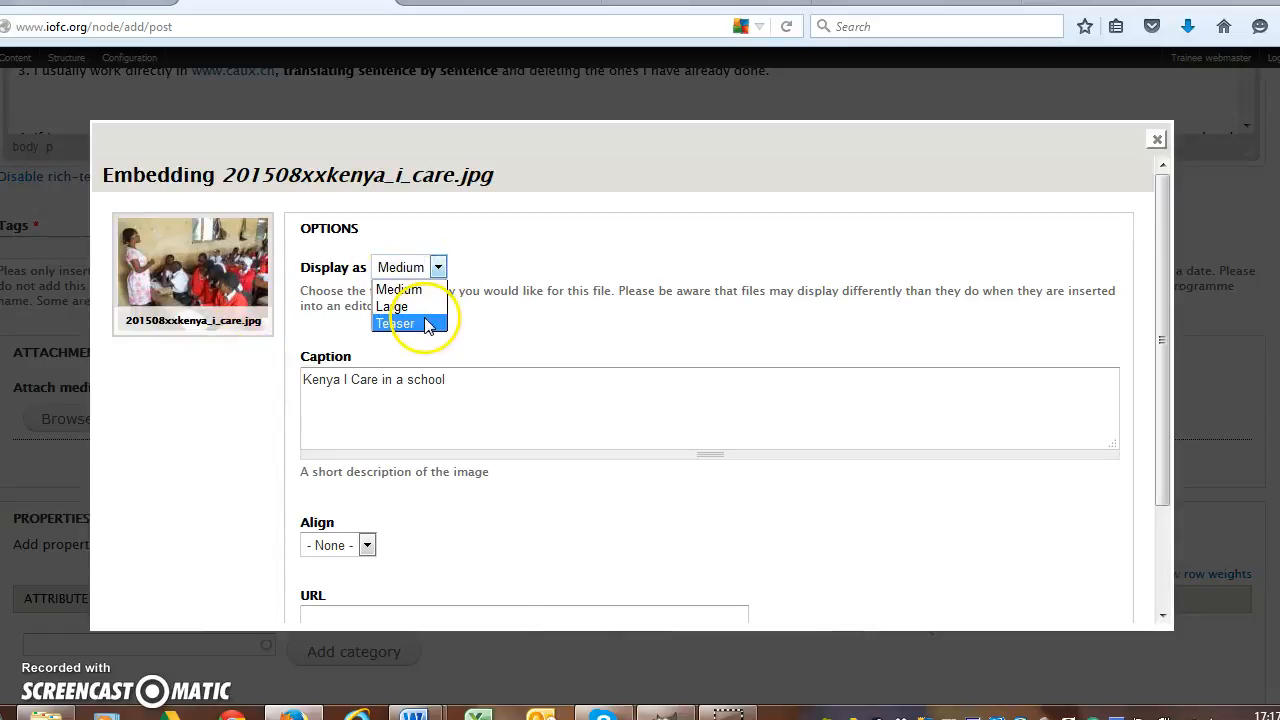
left_click(420, 306)
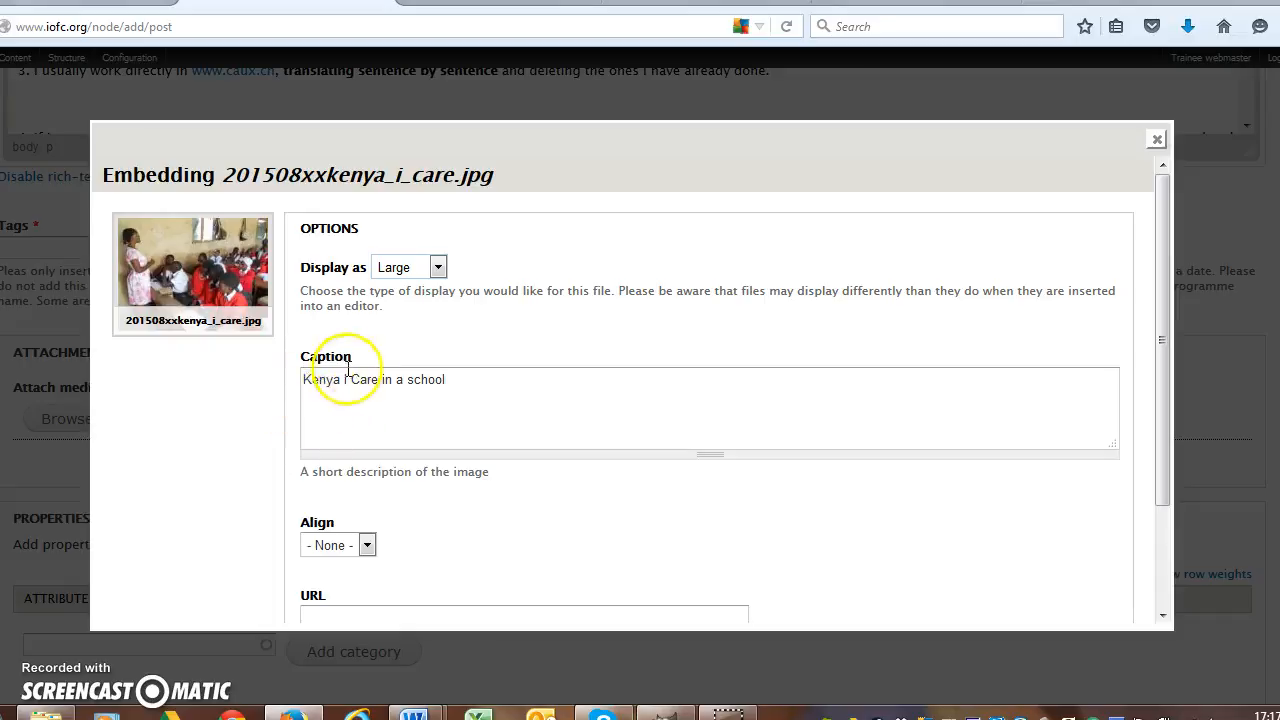
scroll(223, 475, "down", 3)
left_click(180, 596)
scroll(203, 600, "up", 5)
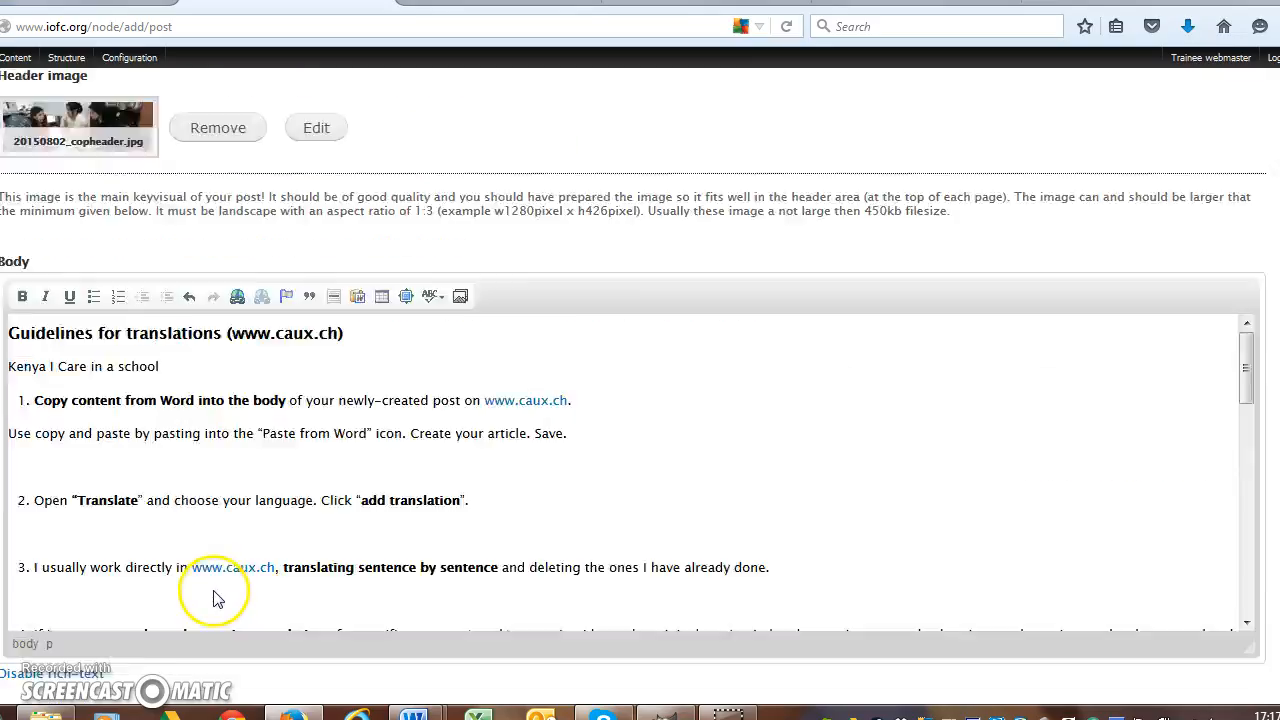
scroll(581, 480, "down", 3)
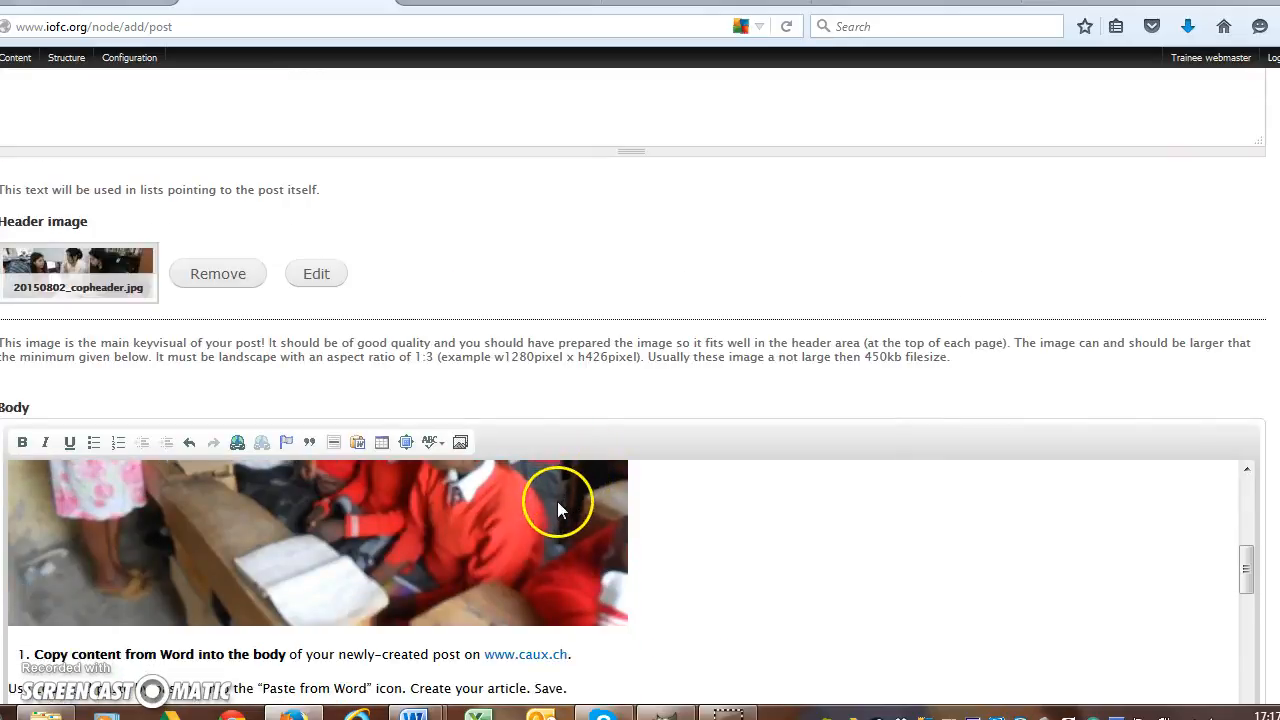
scroll(560, 502, "up", 3)
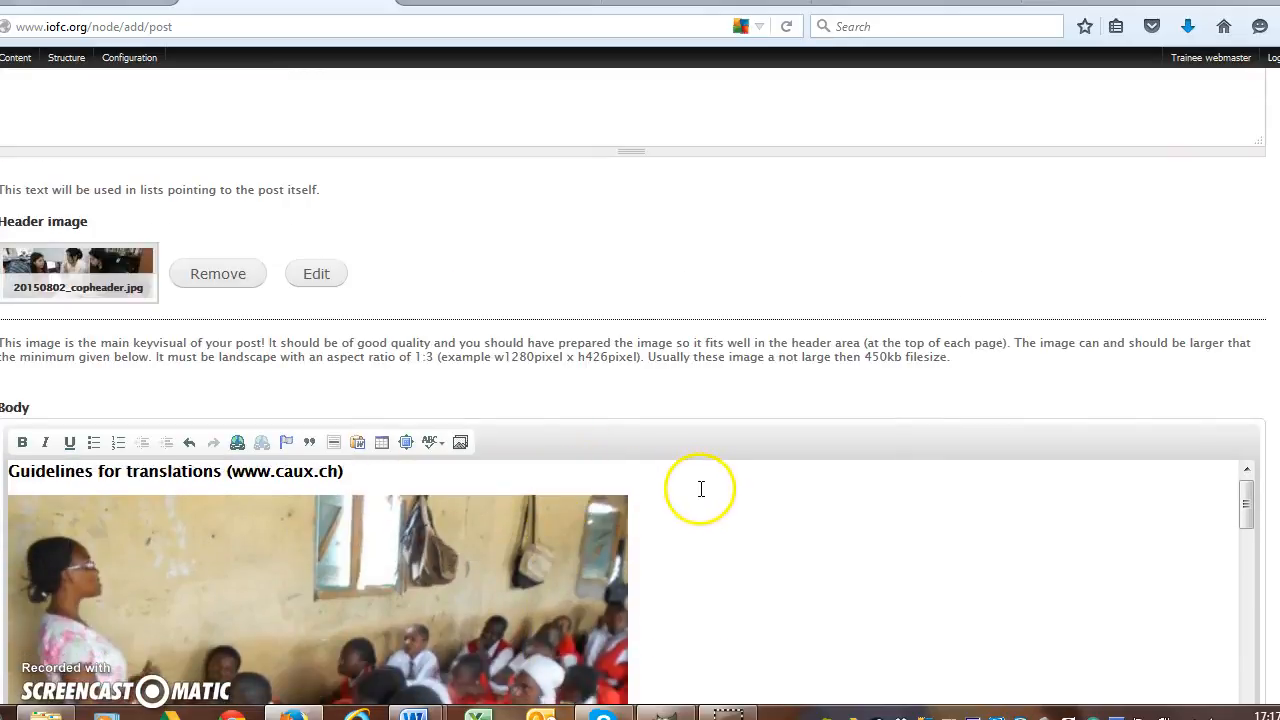
Look up "crea" in the post's tags and choose the suggested tag Creators of Peace
scroll(700, 488, "down", 5)
scroll(701, 489, "down", 10)
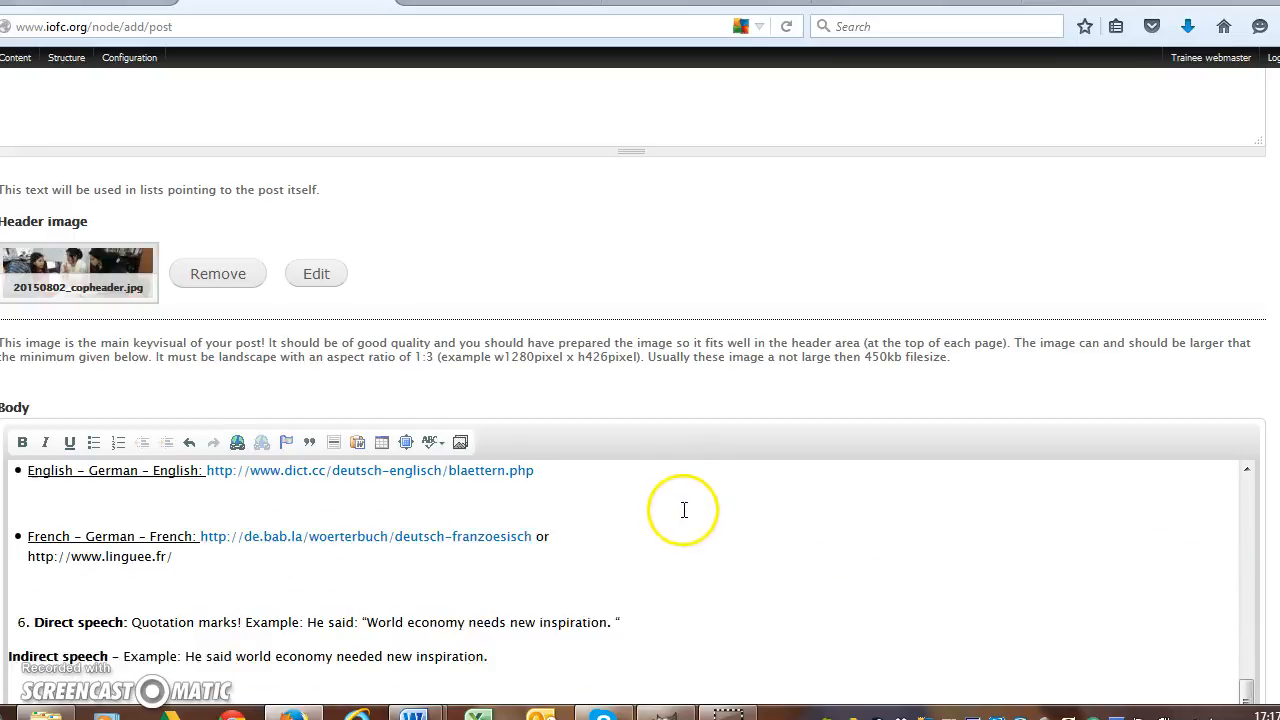
scroll(815, 501, "down", 10)
scroll(900, 440, "up", 3)
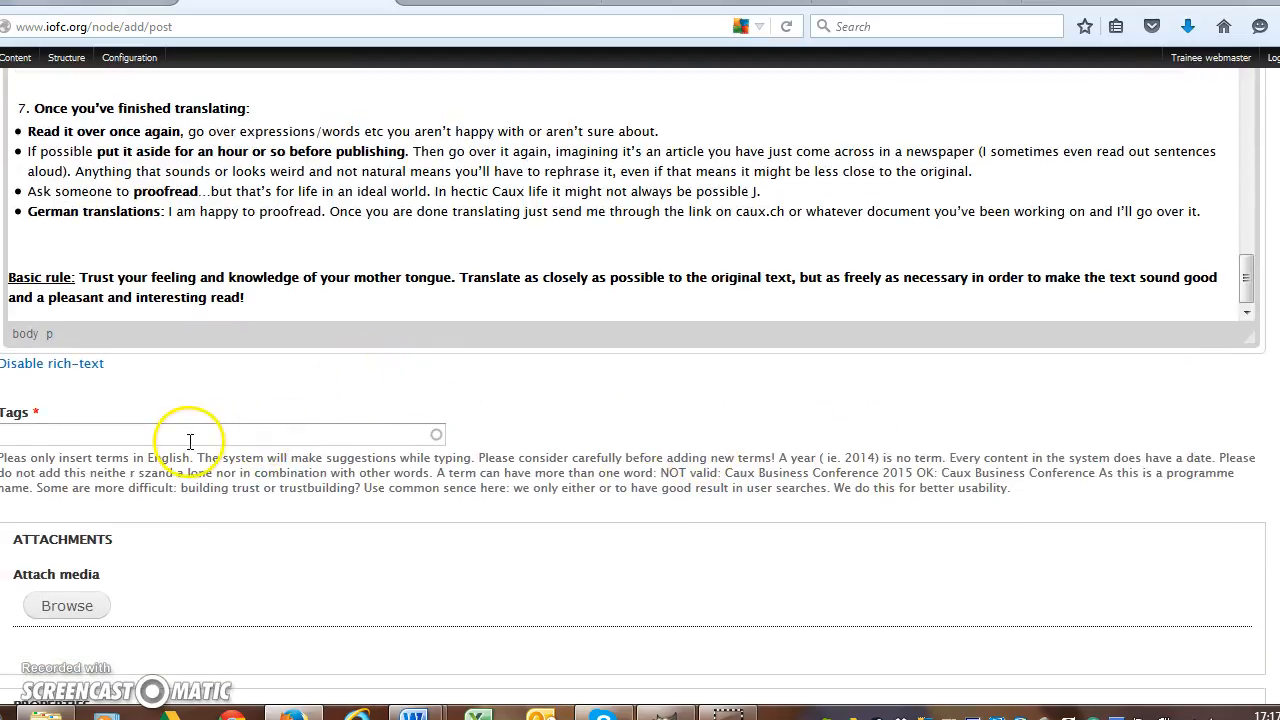
left_click(197, 435)
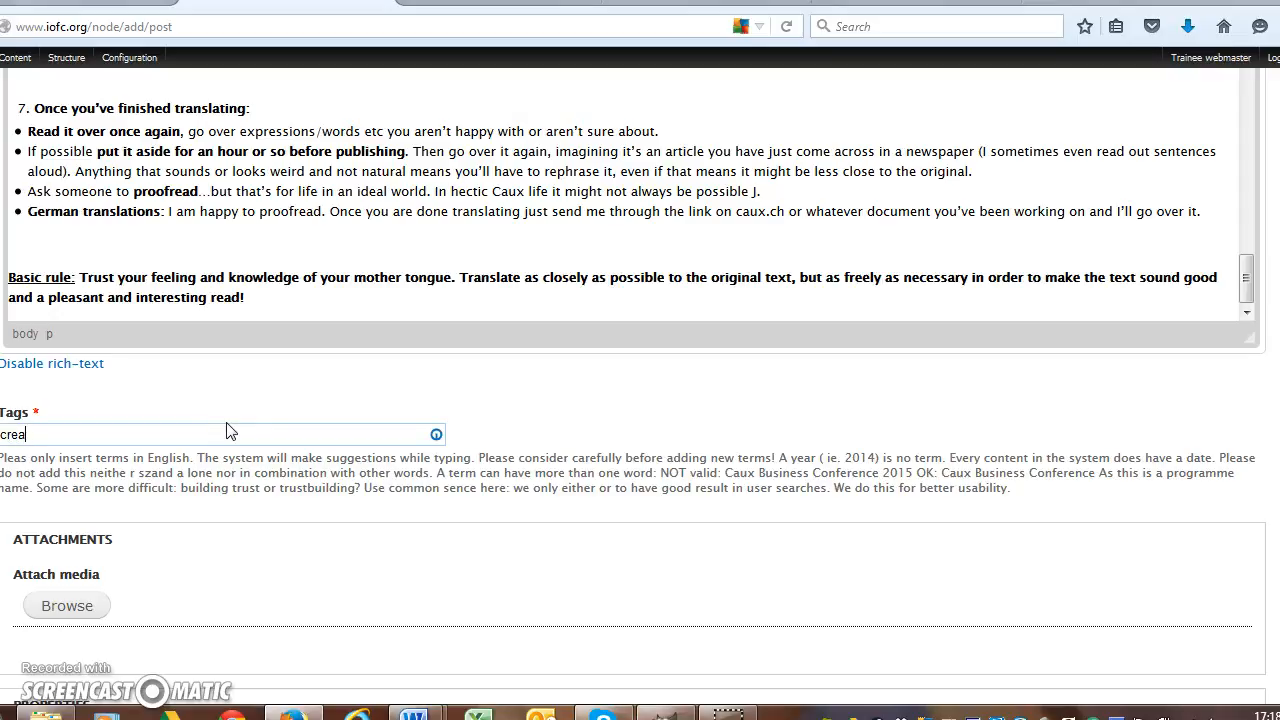
left_click(114, 490)
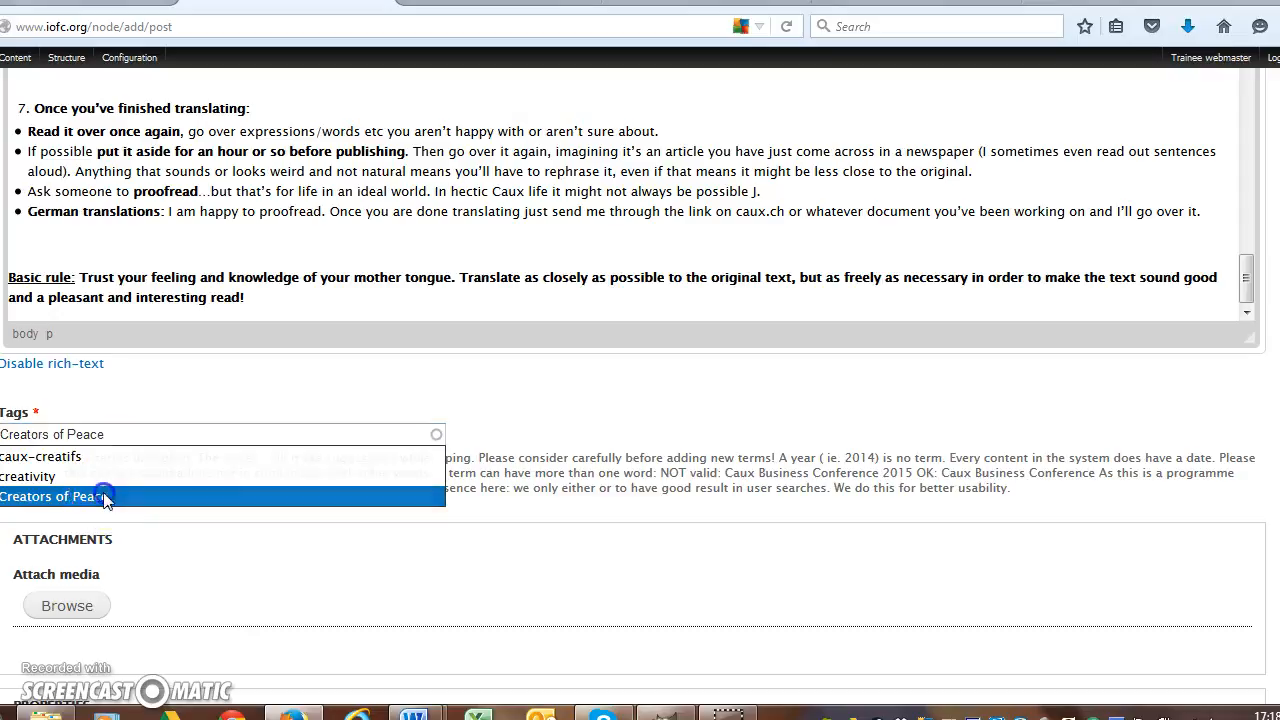
Add the suggested terms obituary, Beyond Forgiving and DVD to the post's tags after Creators of Peace
left_click(136, 434)
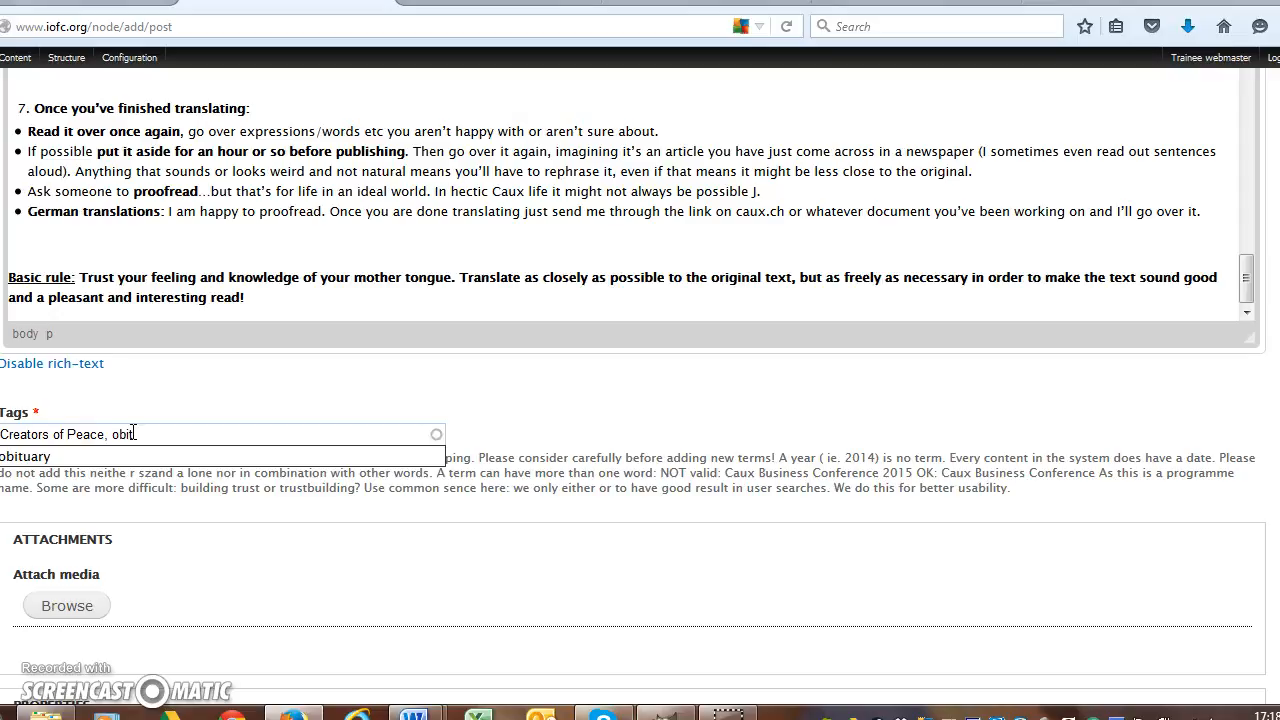
left_click(106, 455)
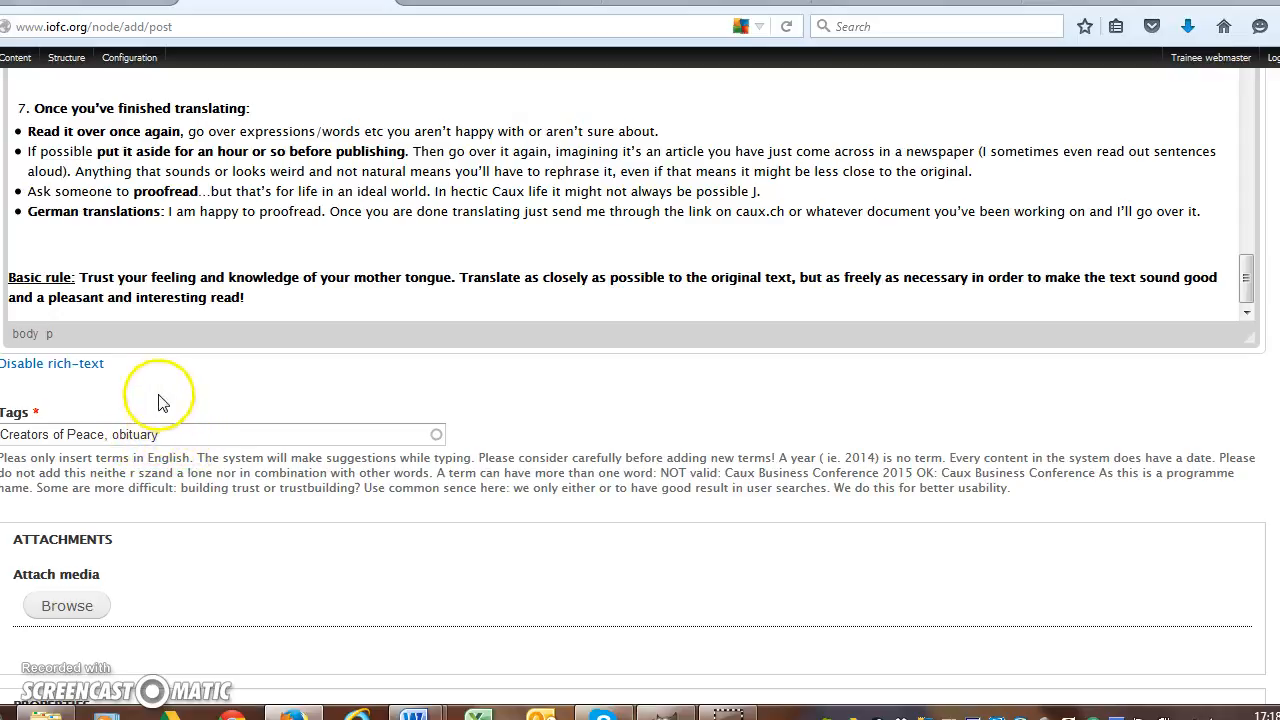
scroll(160, 400, "down", 4)
scroll(160, 402, "up", 4)
left_click(163, 433)
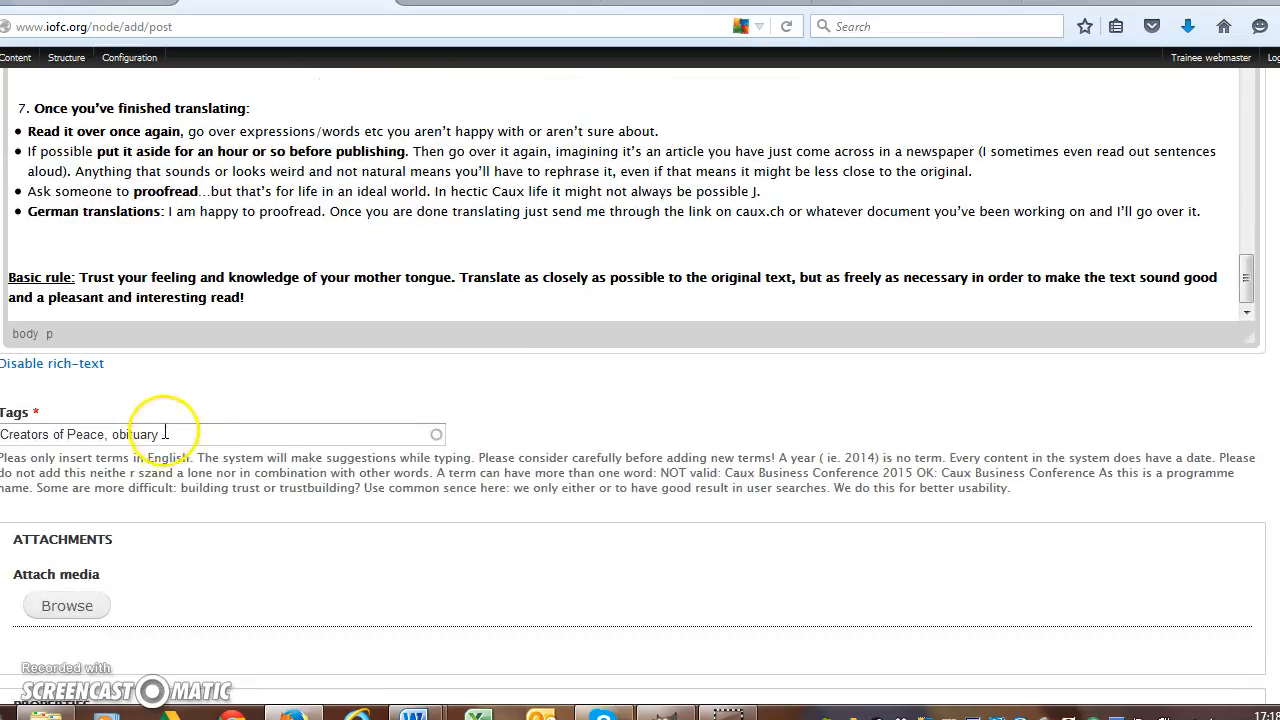
left_click(273, 430)
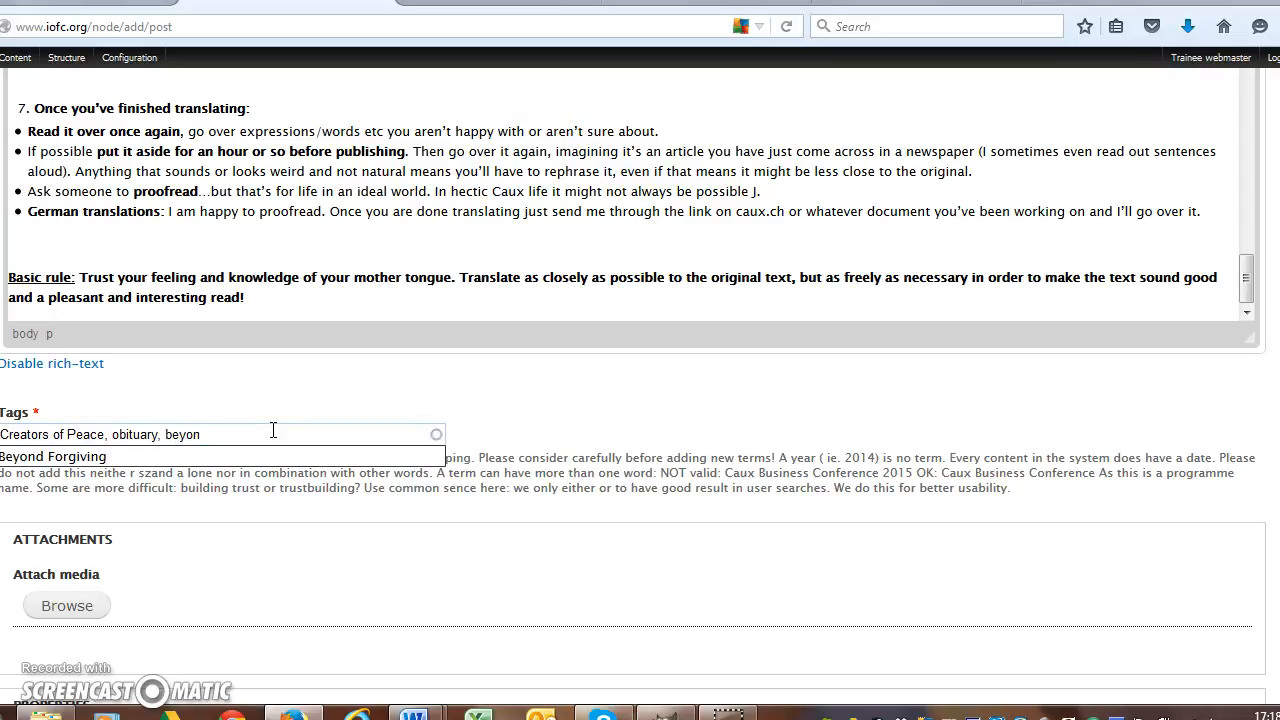
left_click(148, 457)
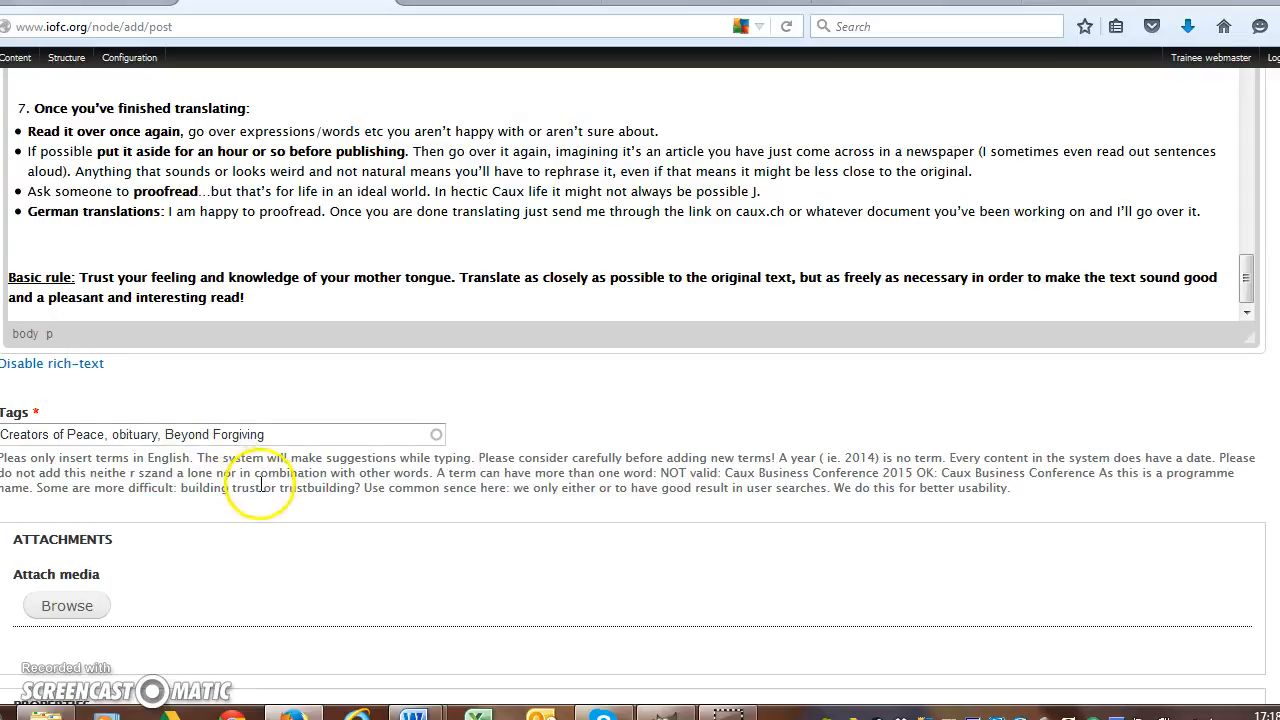
scroll(252, 498, "down", 3)
left_click(288, 207)
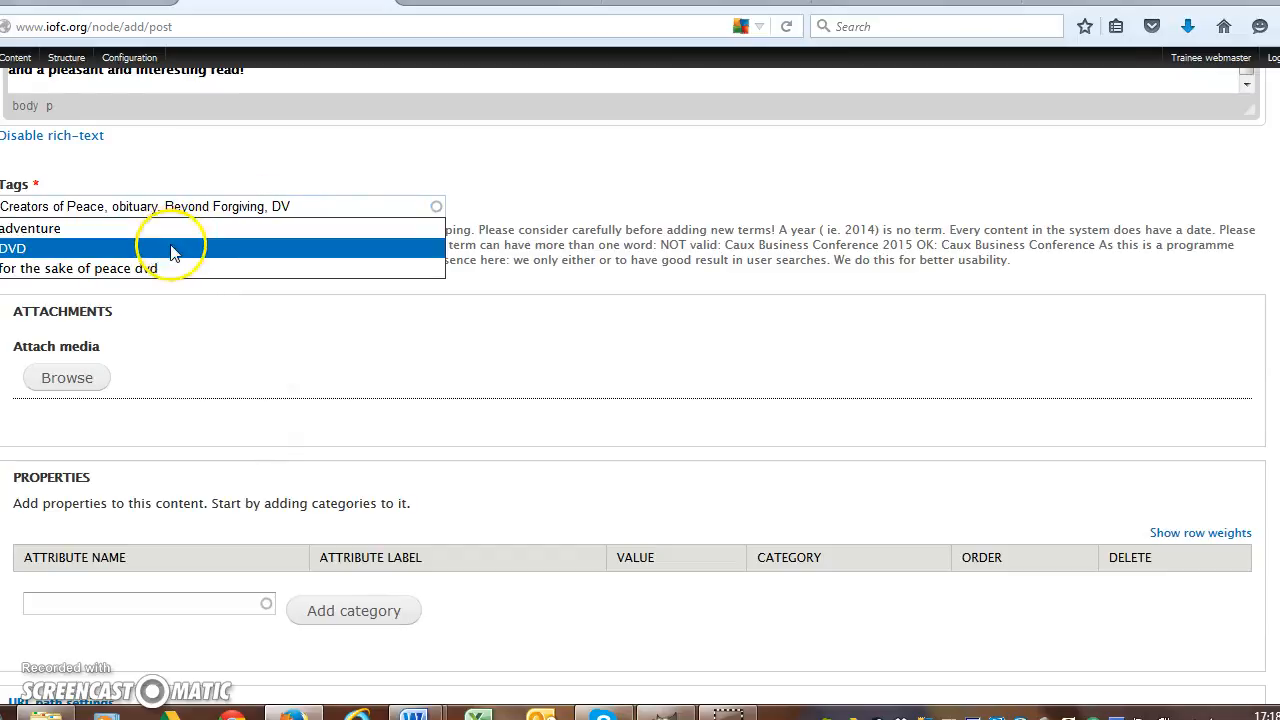
left_click(171, 249)
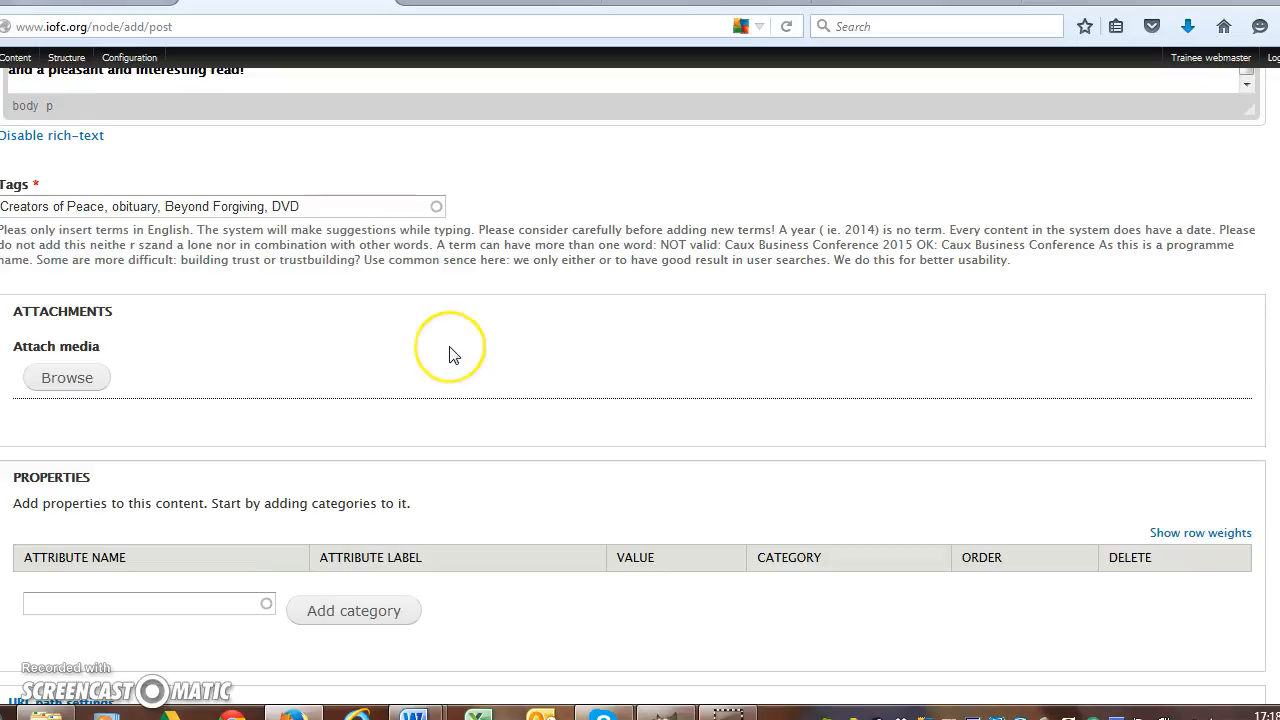
Look at the library and upload options for attaching media to the post, and close the dialog without choosing a file
scroll(450, 353, "up", 4)
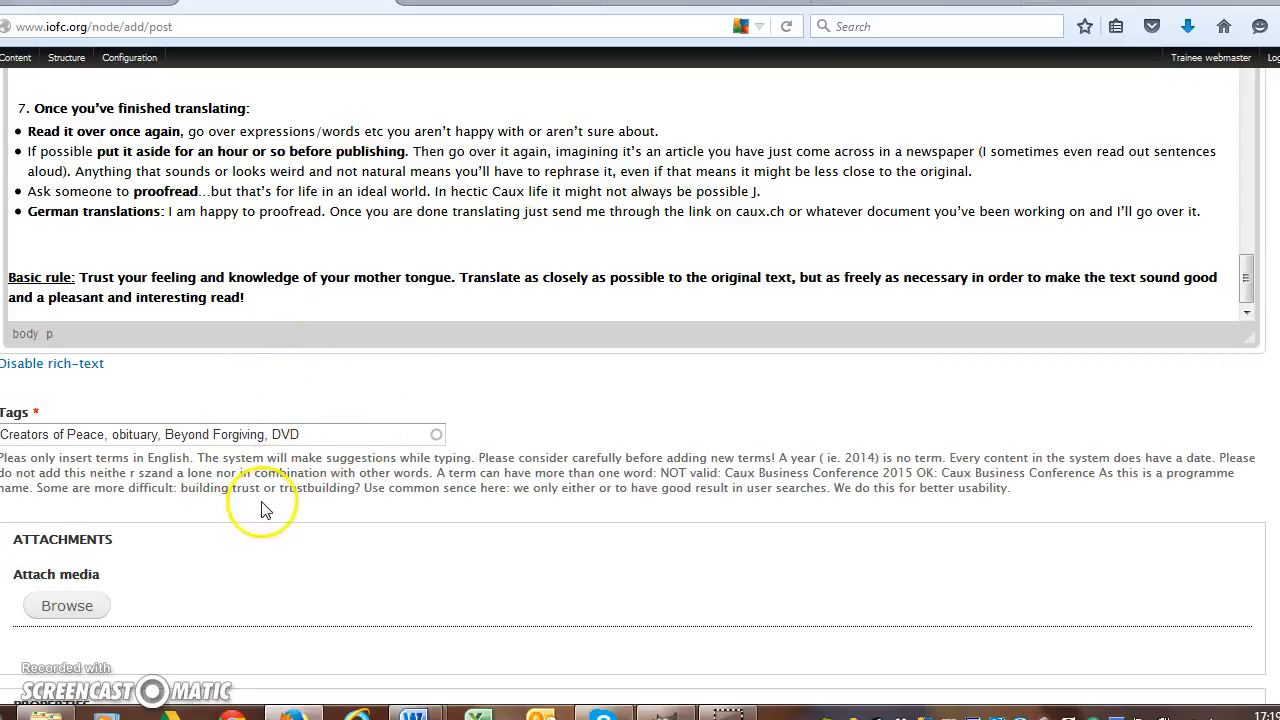
scroll(147, 428, "down", 2)
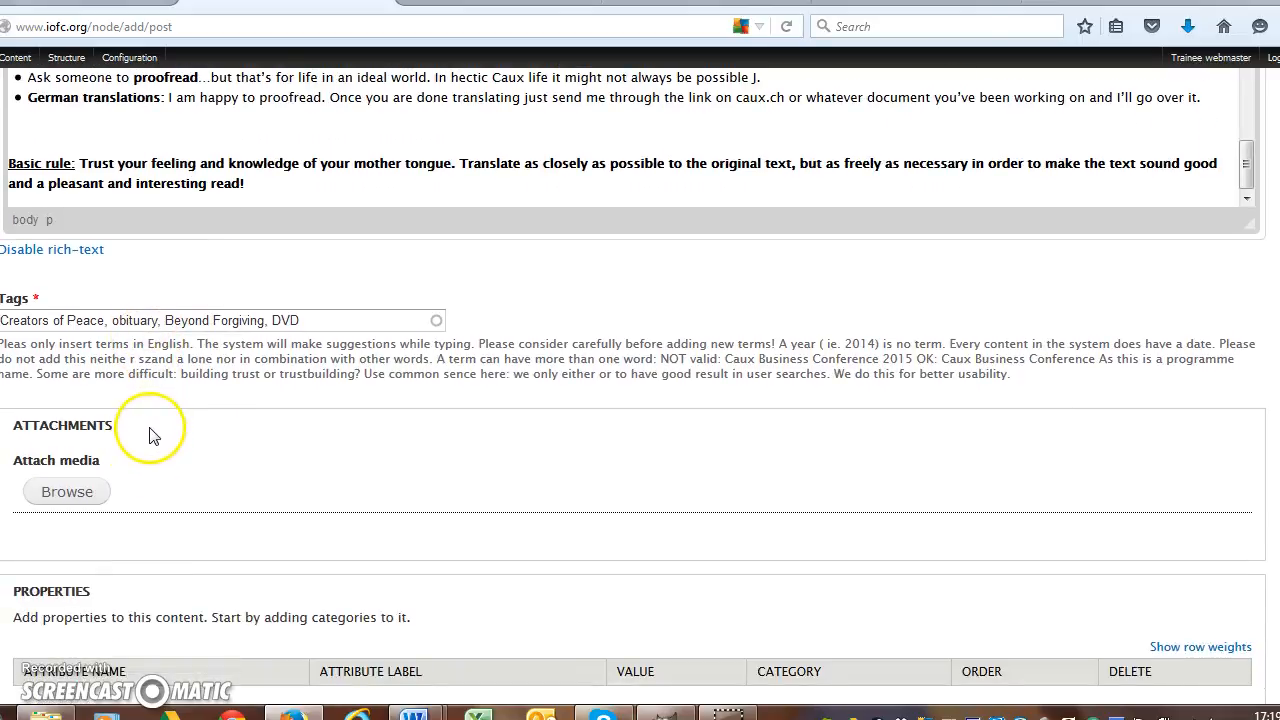
scroll(157, 449, "down", 2)
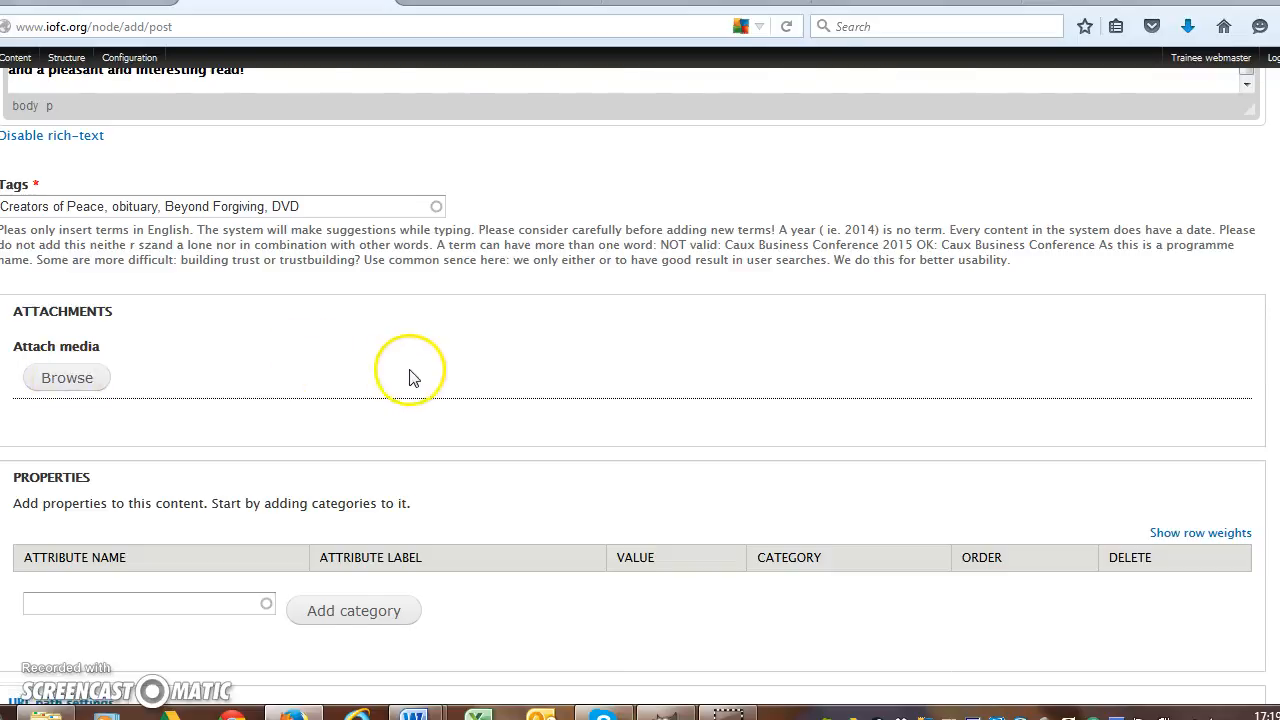
scroll(414, 371, "up", 8)
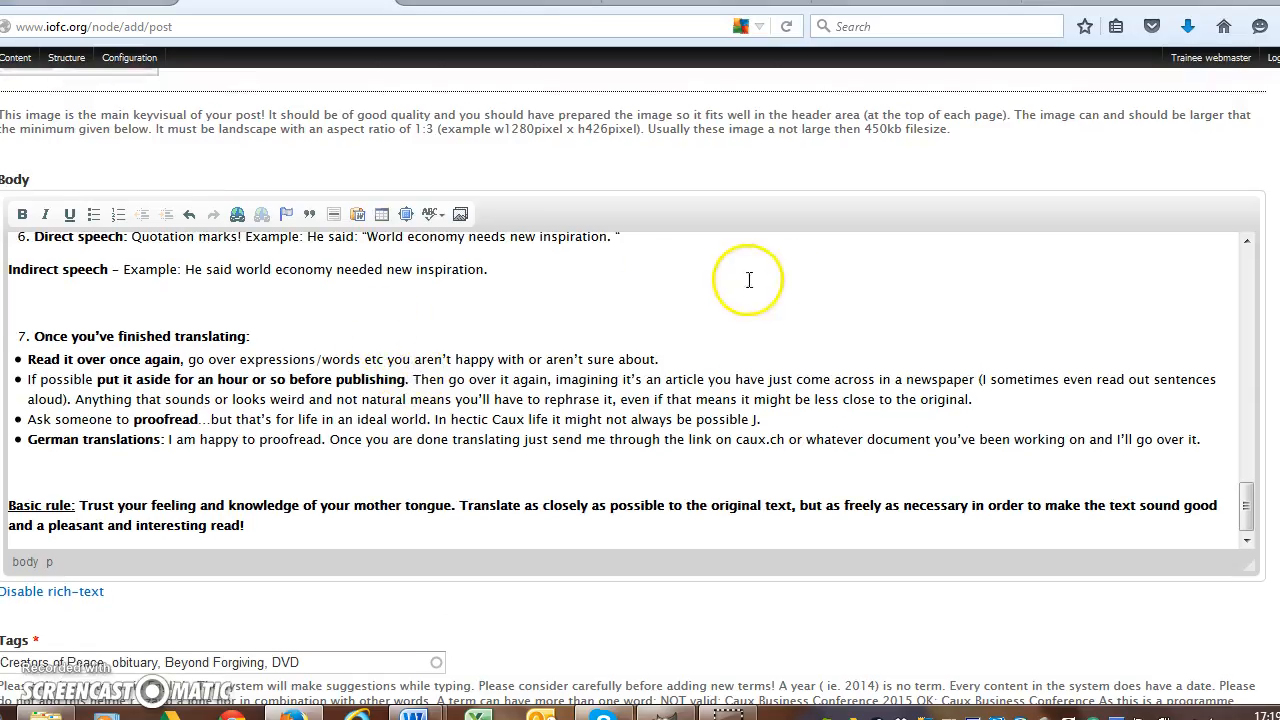
scroll(752, 282, "down", 6)
scroll(450, 372, "down", 4)
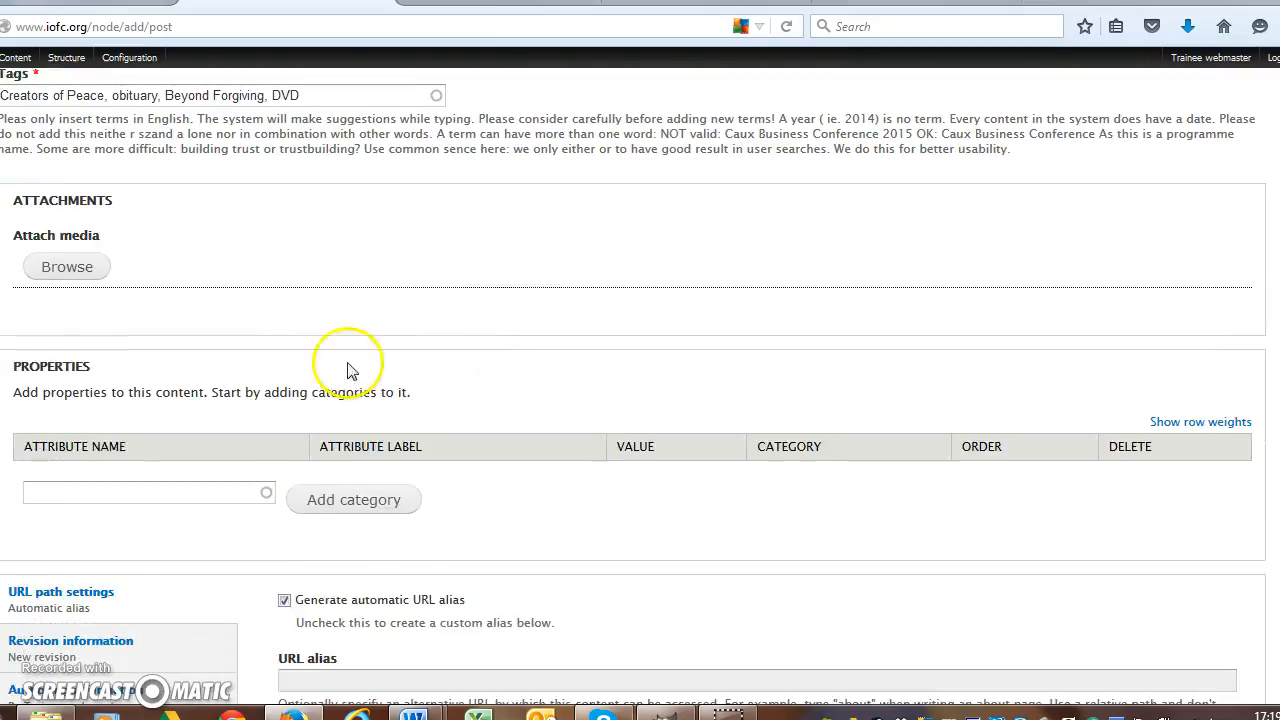
left_click(68, 264)
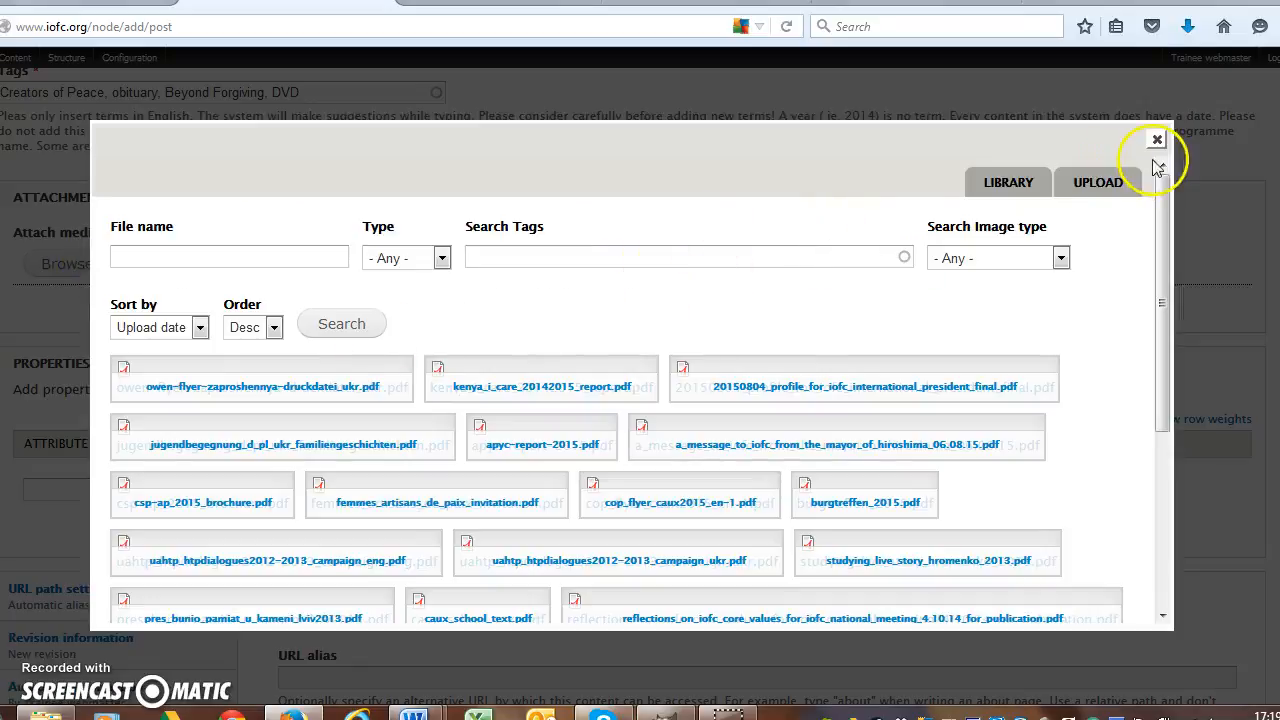
left_click(1097, 182)
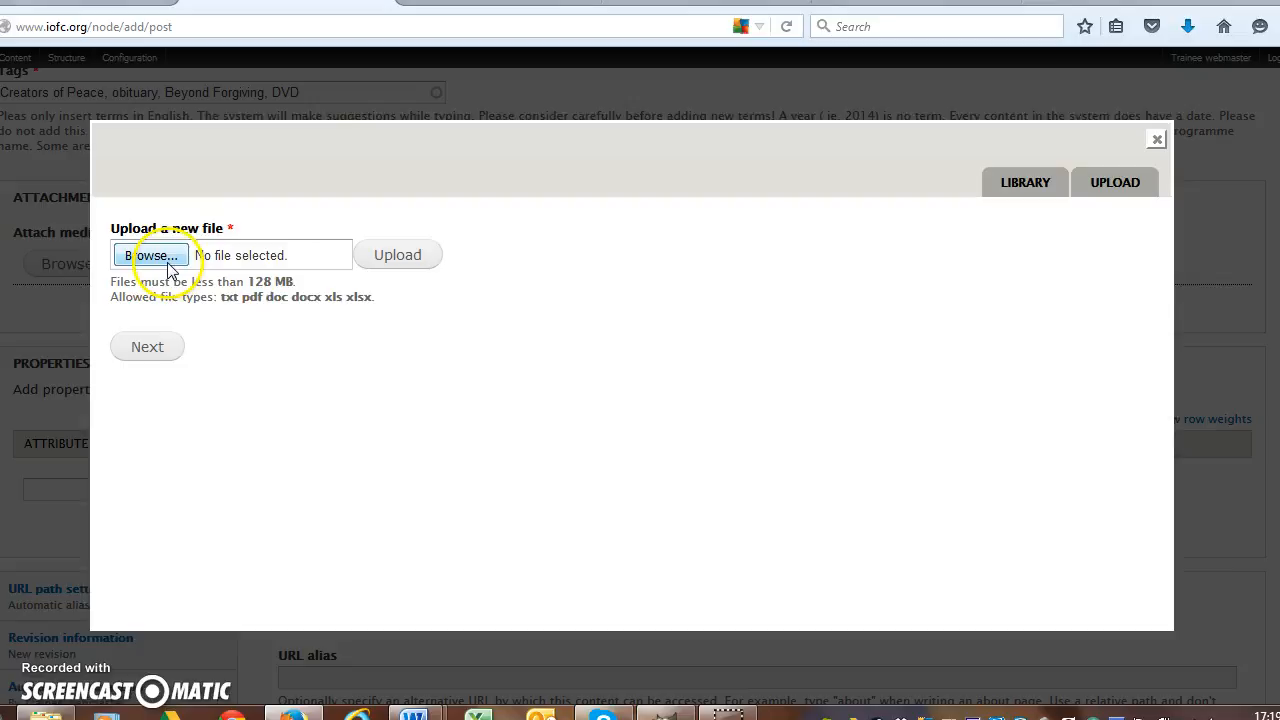
left_click(1158, 141)
Turn off automatic URL alias generation in the URL path settings, and turn it back on
scroll(266, 323, "down", 3)
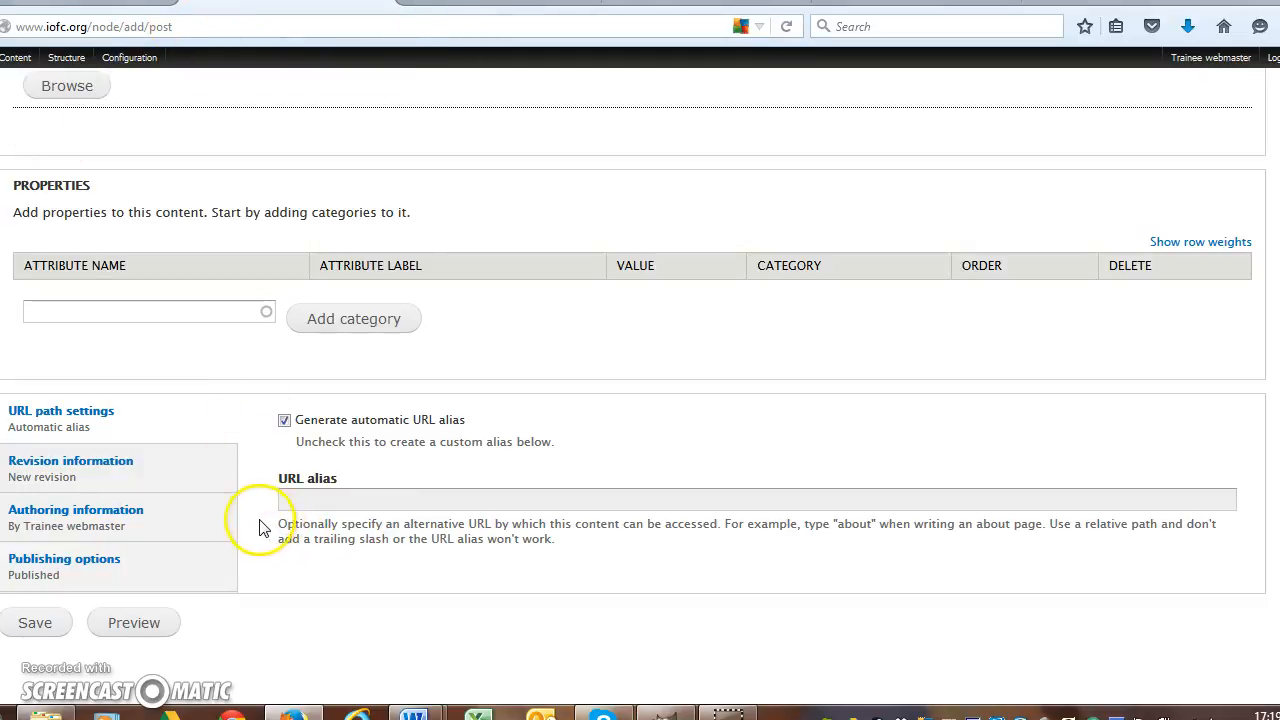
left_click(285, 421)
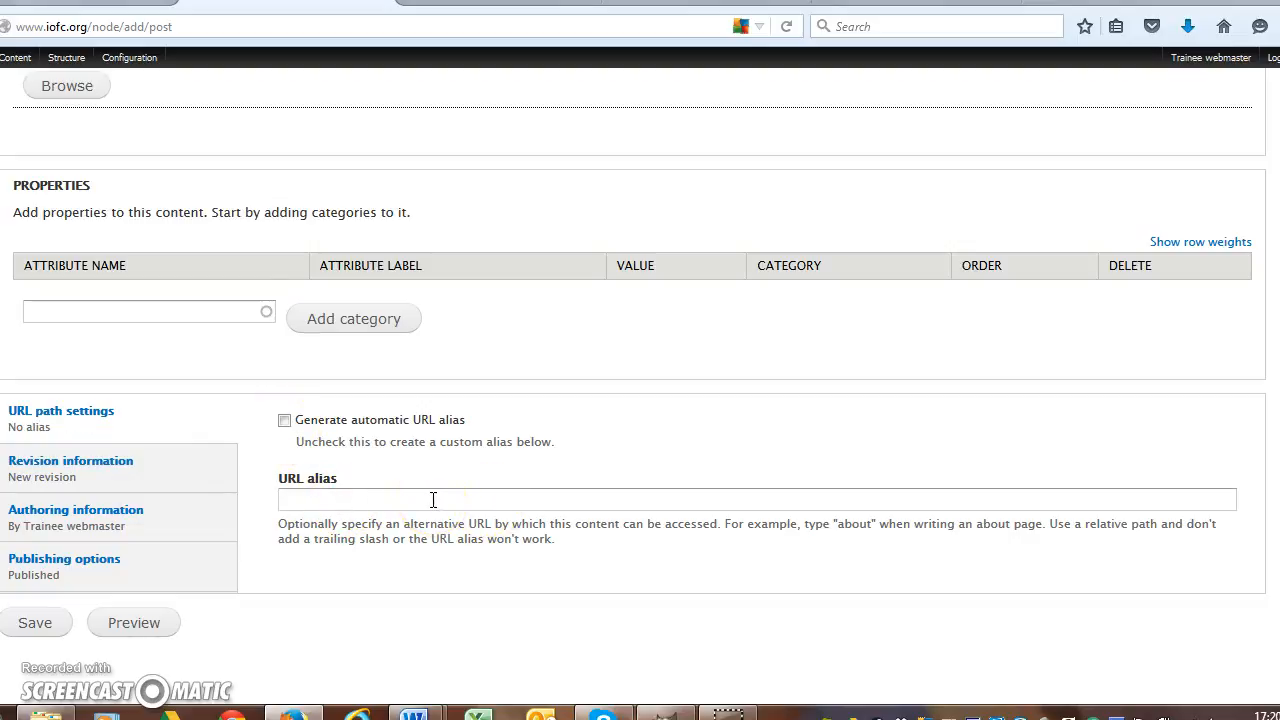
left_click(287, 422)
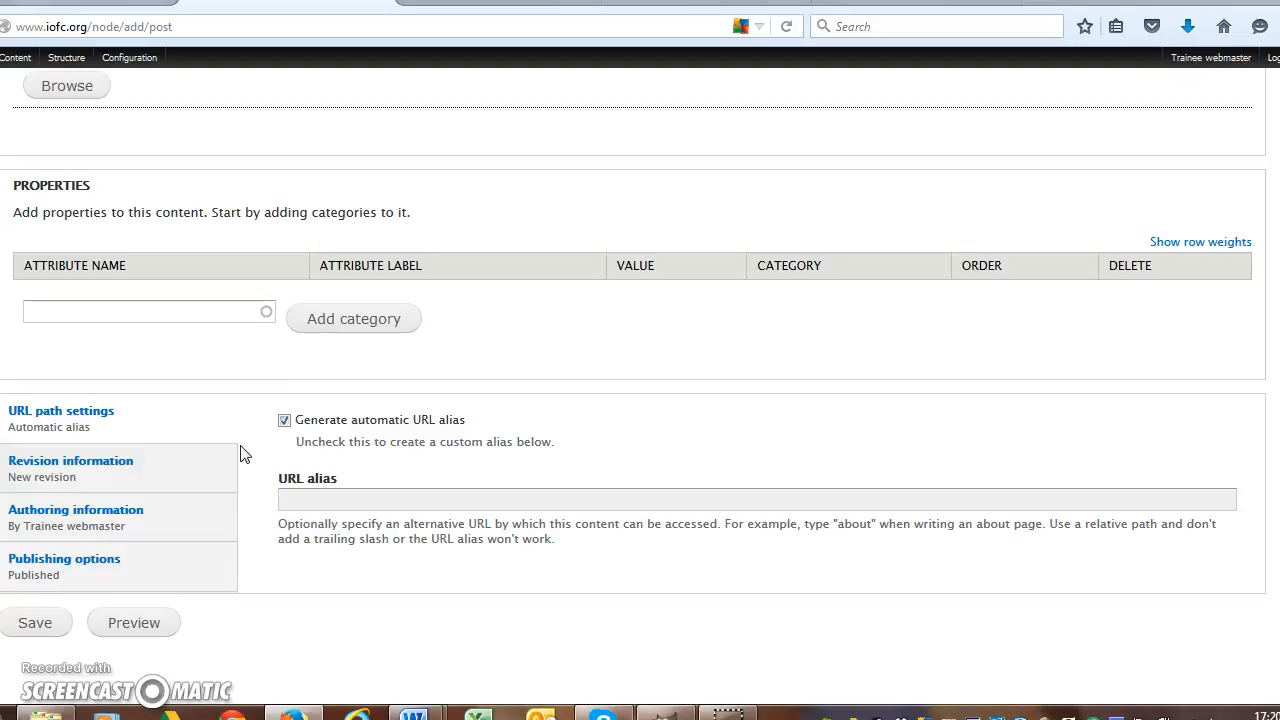
Enter "this is my introduction" as the post's teaser text
scroll(240, 454, "up", 15)
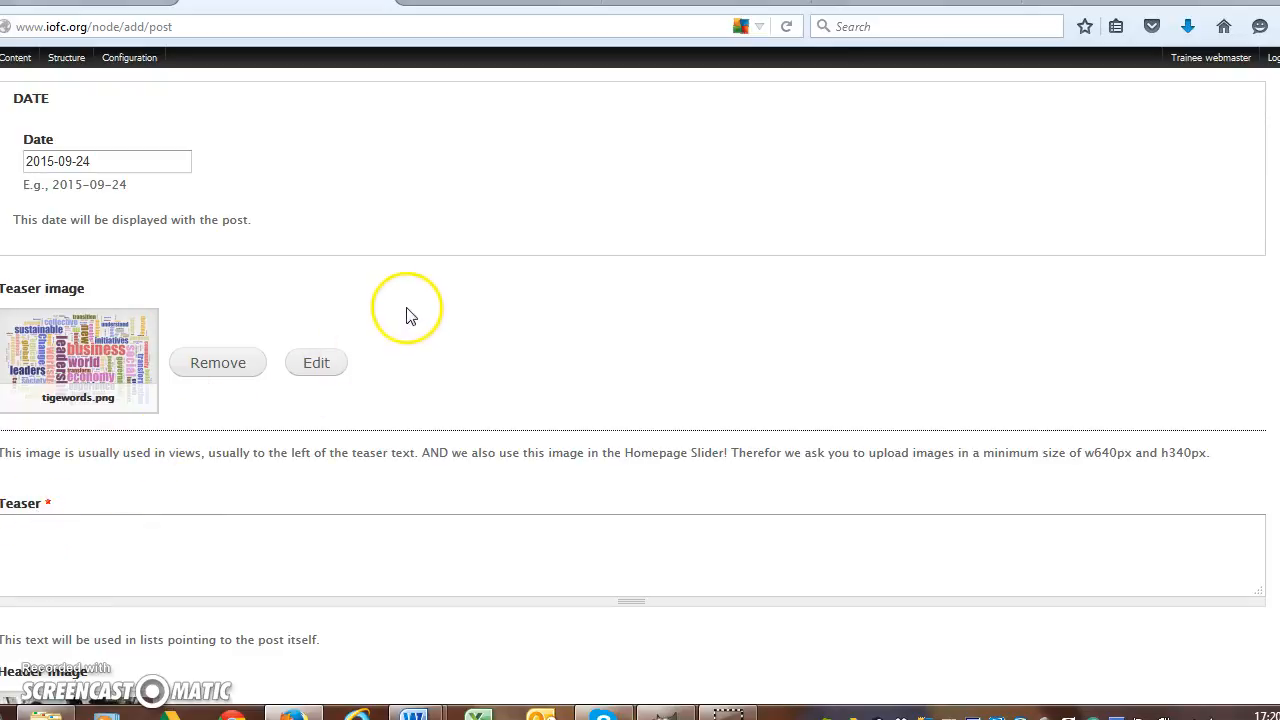
scroll(398, 310, "down", 3)
left_click(281, 319)
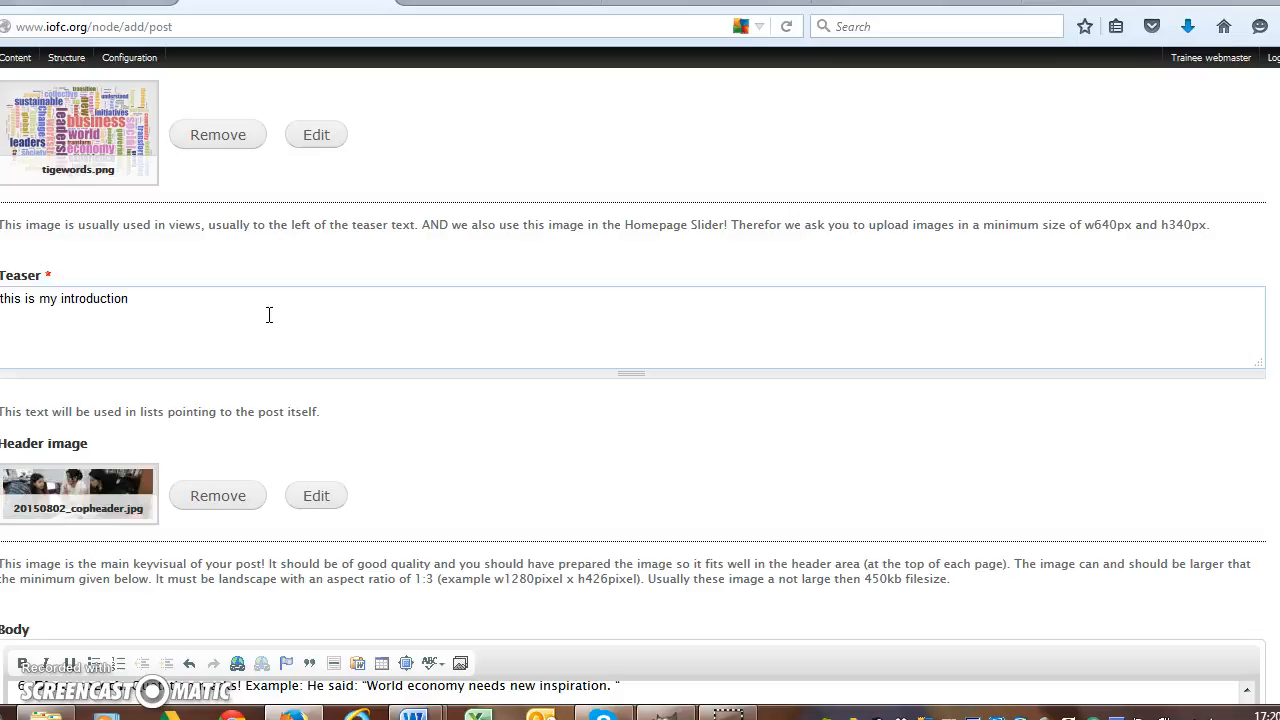
Check the post's teaser, body and tags once more, and save the post
scroll(269, 315, "down", 5)
scroll(258, 410, "up", 10)
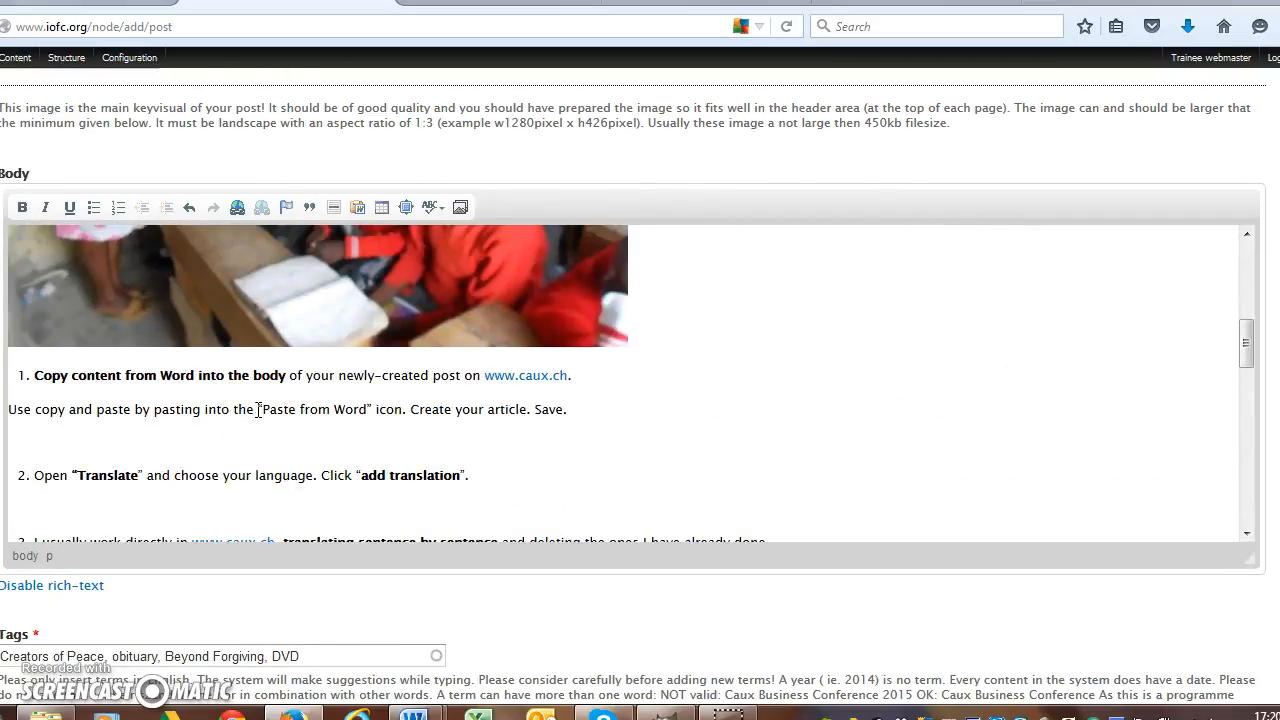
scroll(258, 409, "up", 3)
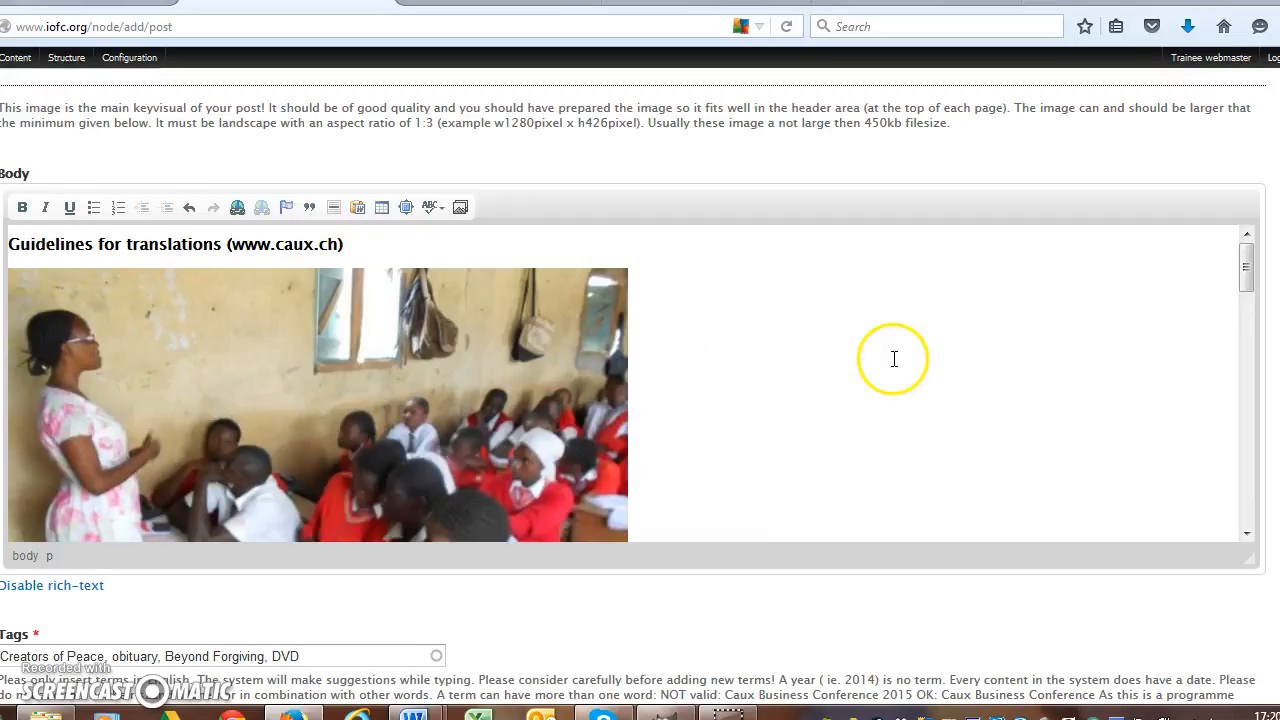
scroll(894, 363, "up", 6)
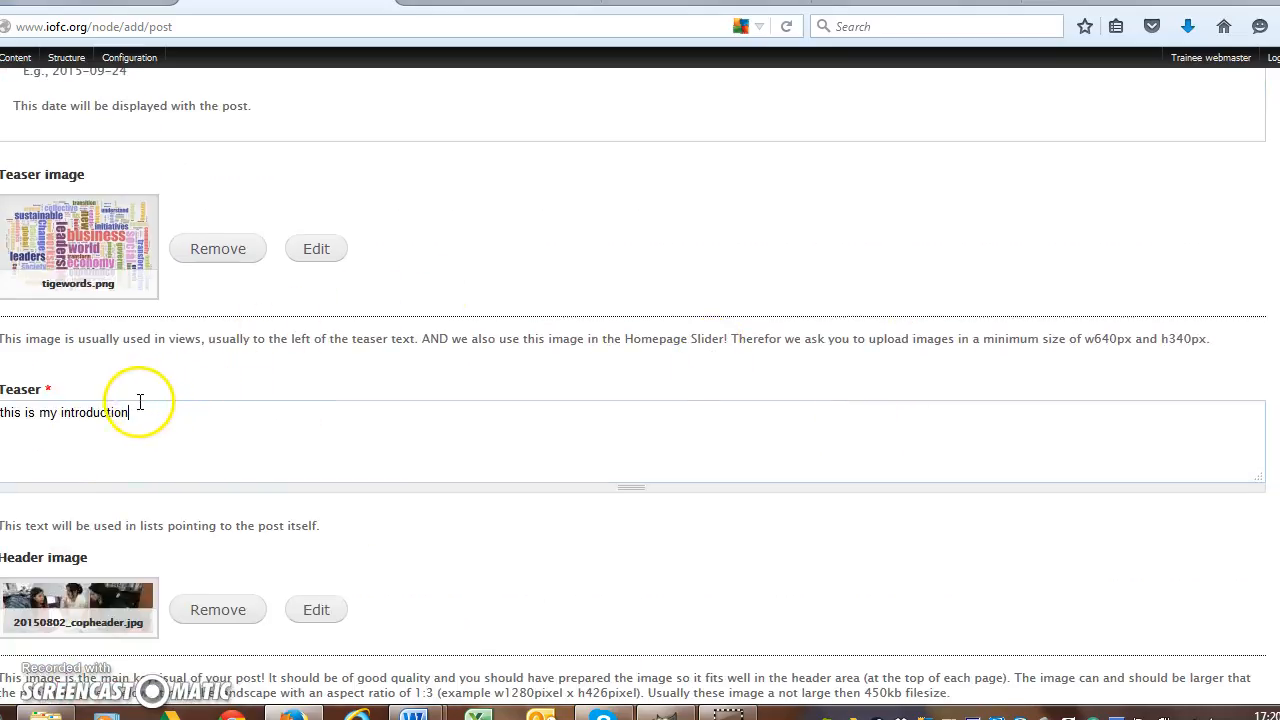
scroll(590, 349, "down", 6)
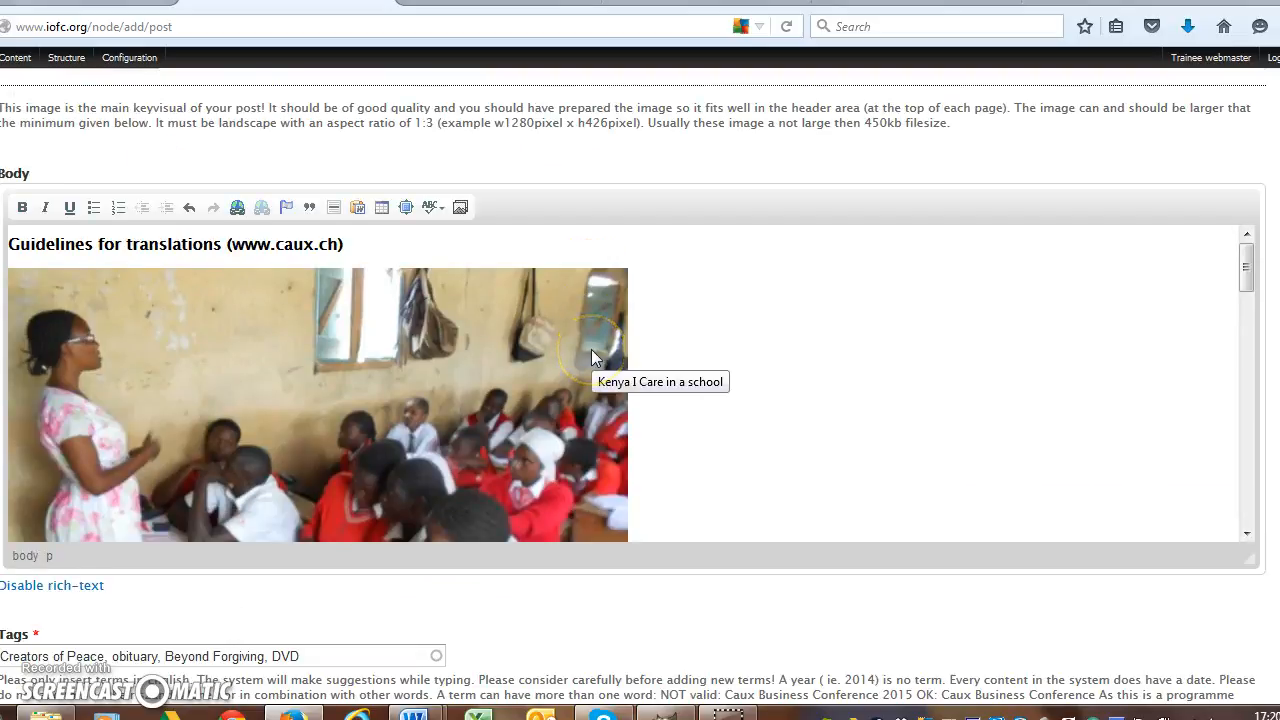
scroll(591, 349, "down", 12)
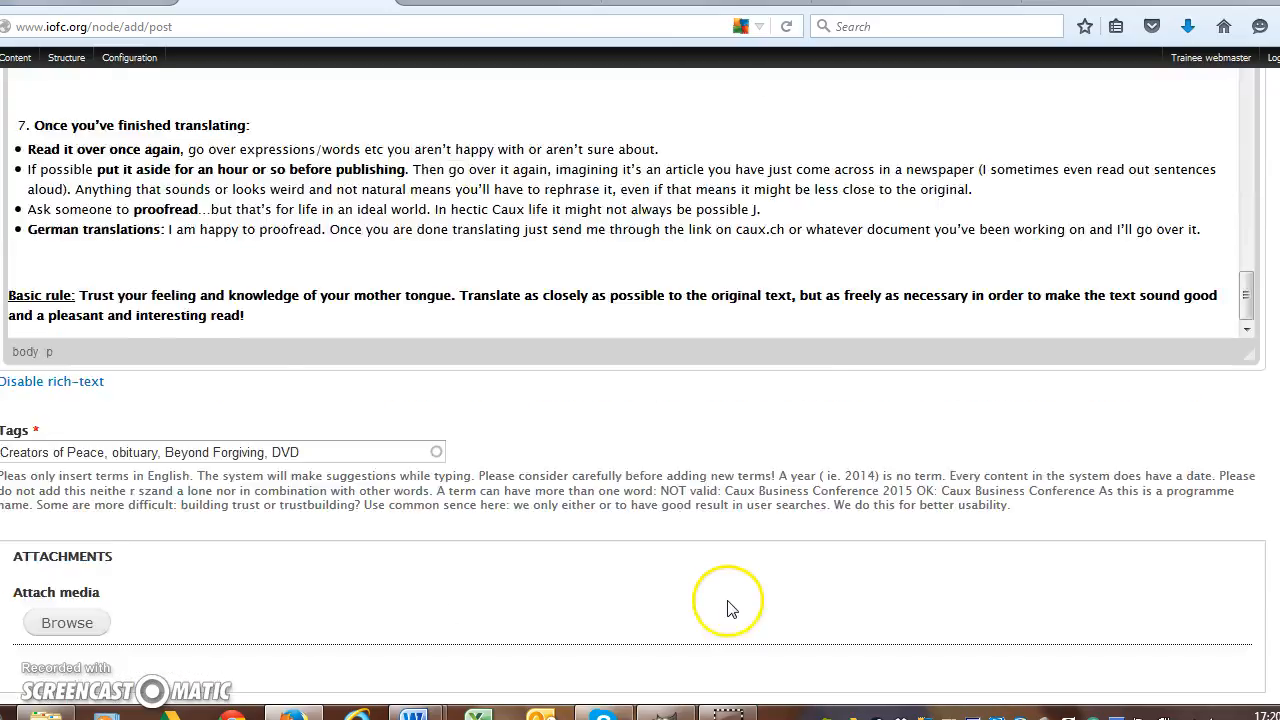
scroll(728, 608, "down", 6)
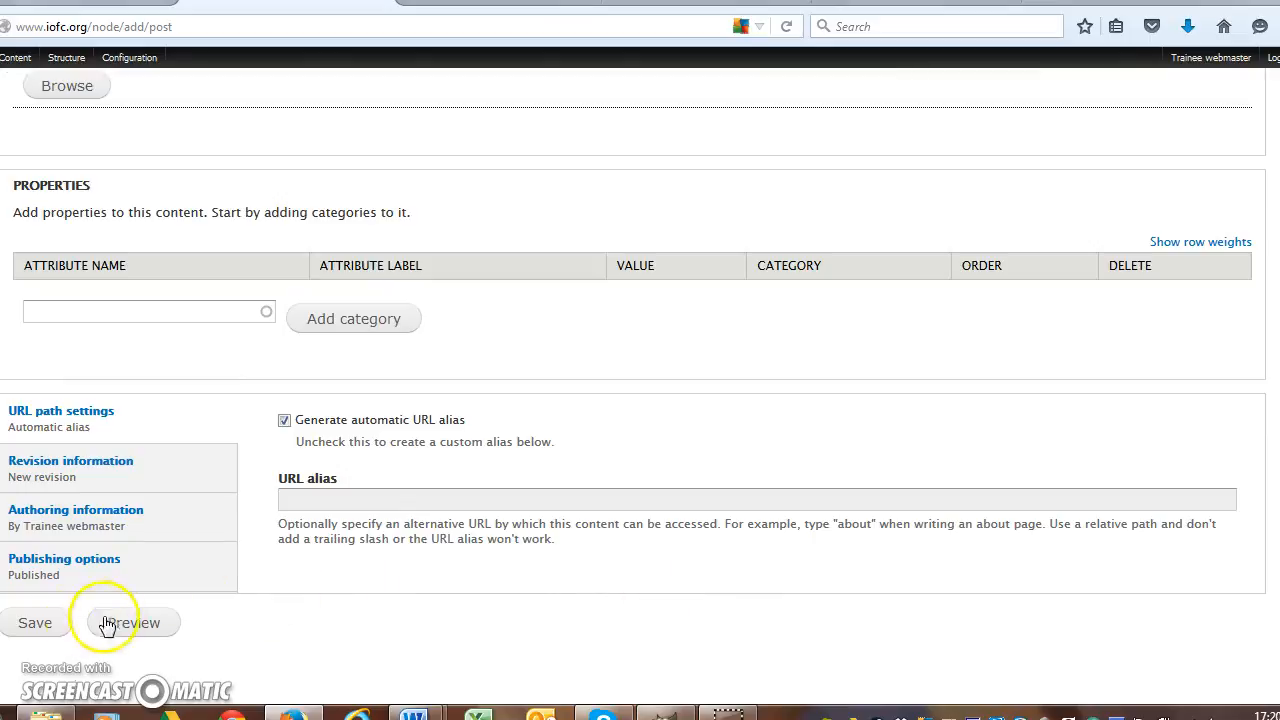
left_click(34, 623)
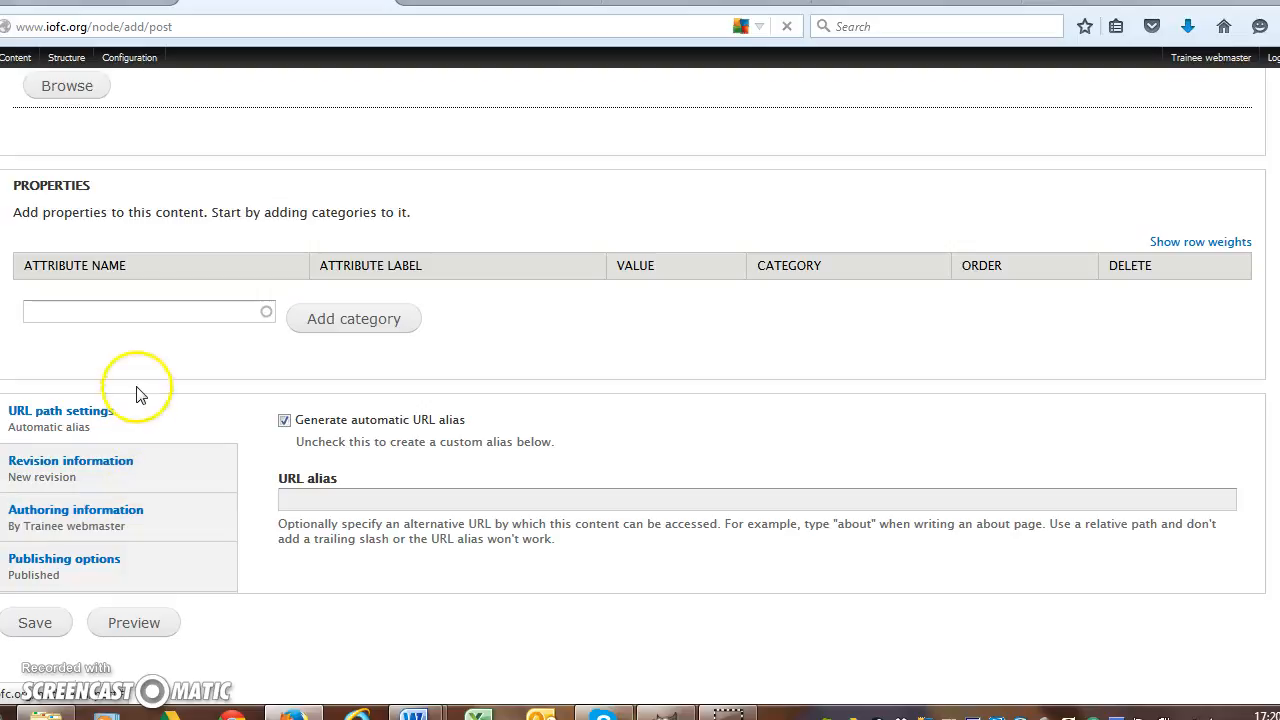
View the published post, and examine its entry with teaser image and introduction in the All Stories listing
scroll(233, 378, "down", 2)
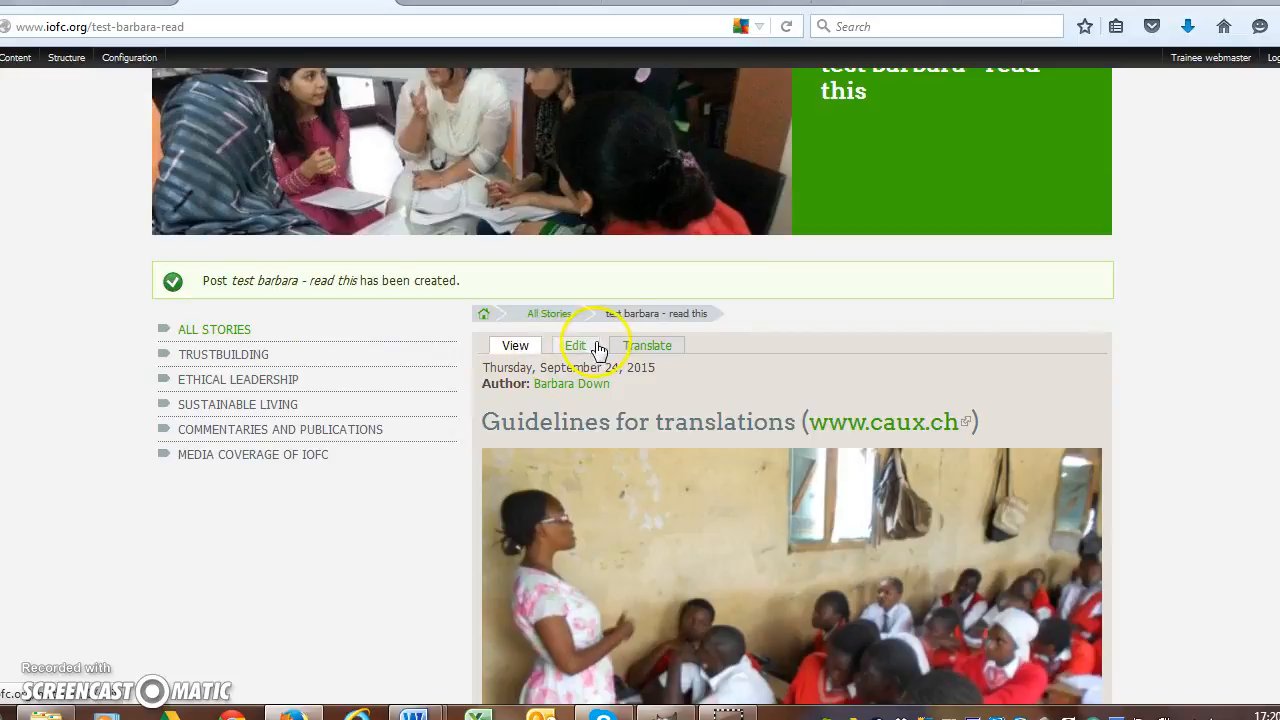
scroll(536, 364, "up", 2)
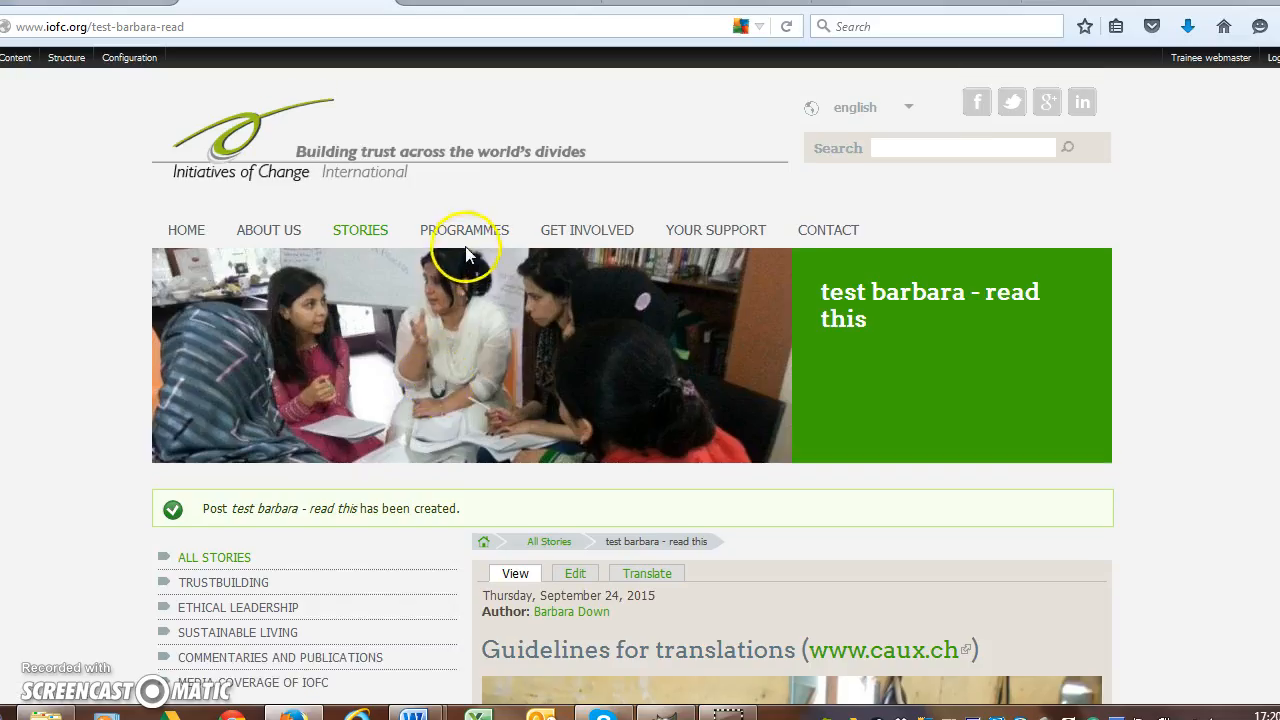
mouse_move(366, 254)
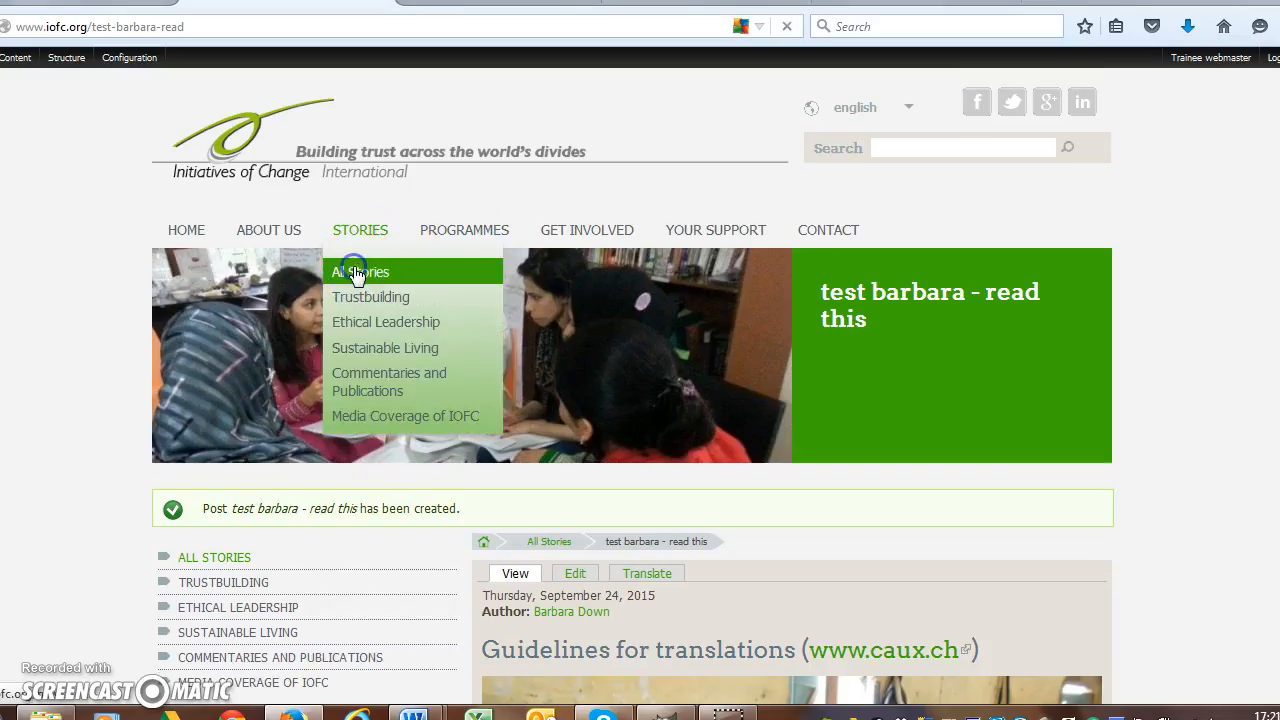
left_click(357, 272)
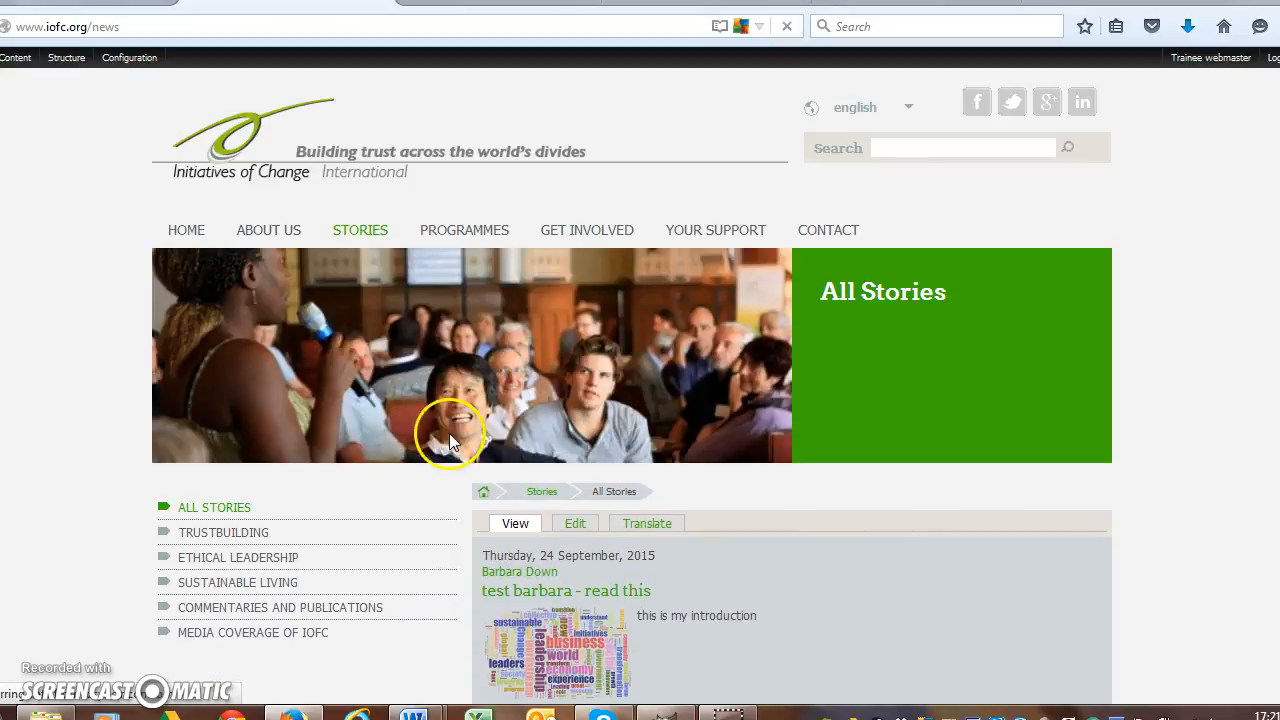
scroll(725, 562, "down", 2)
scroll(725, 562, "down", 1)
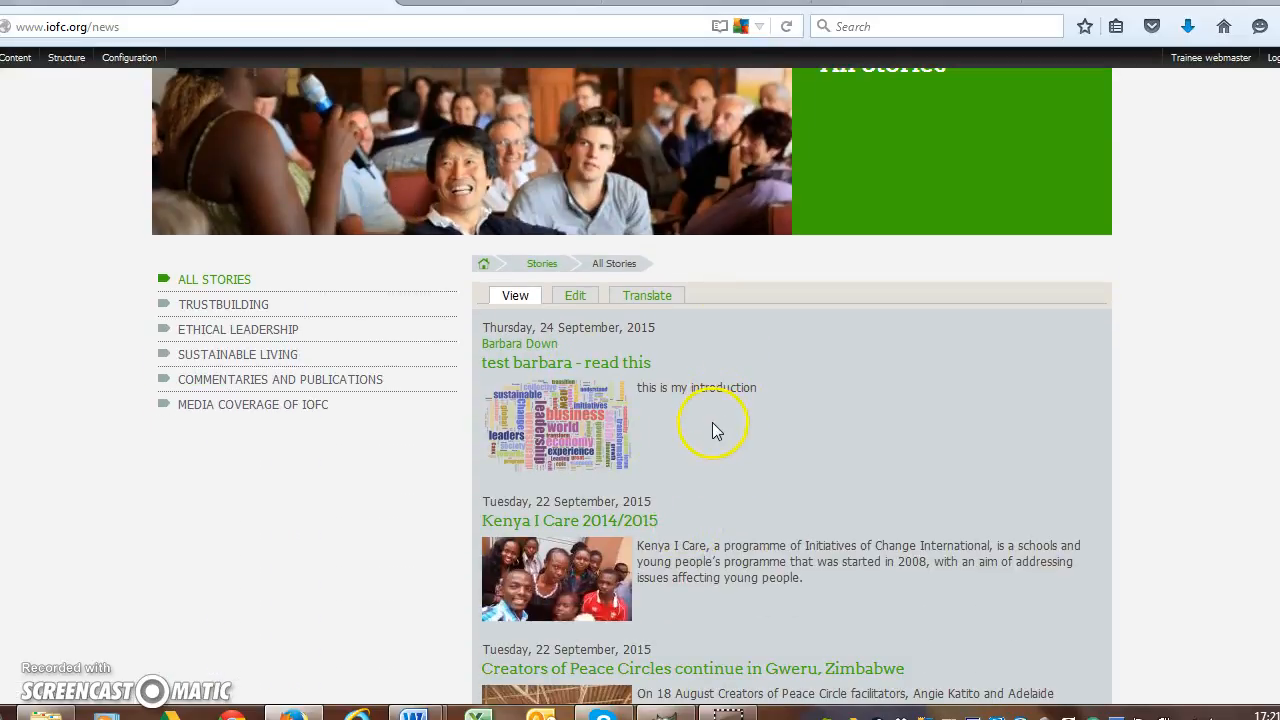
scroll(808, 449, "down", 3)
scroll(700, 400, "up", 3)
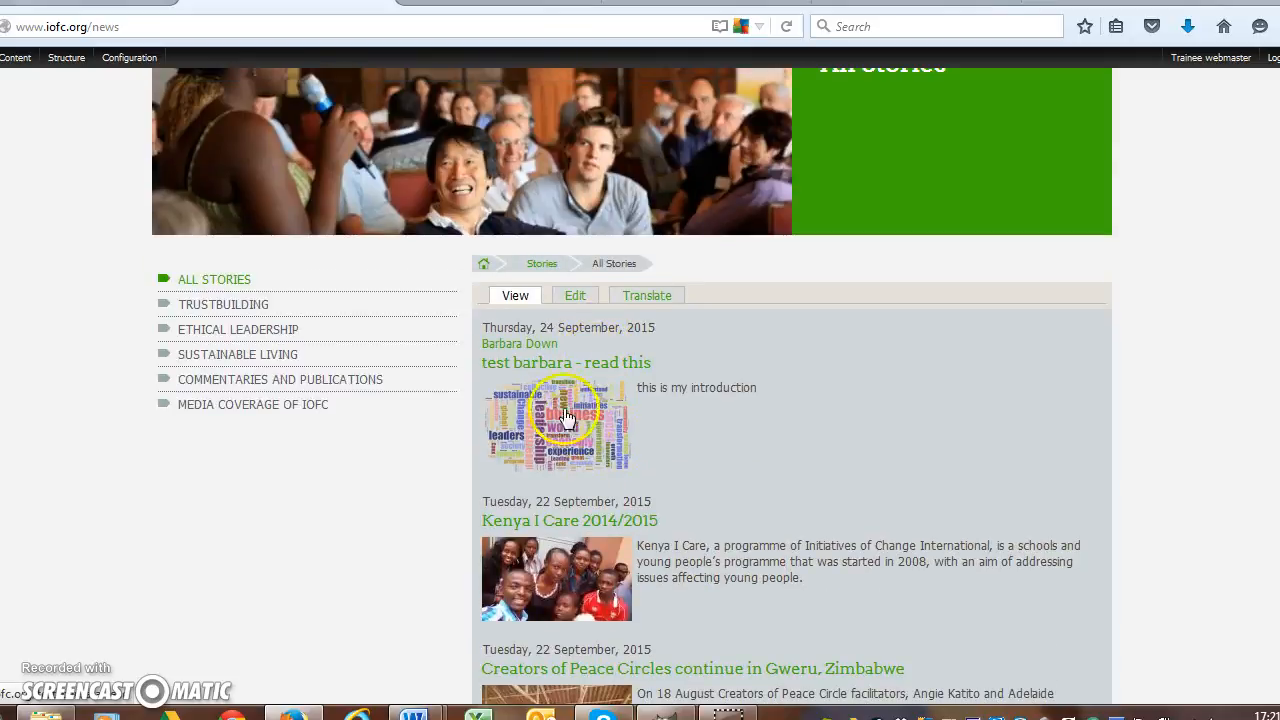
Open the new test post from the All Stories listing for editing, unpublish it in the publishing options, and save it
left_click(566, 370)
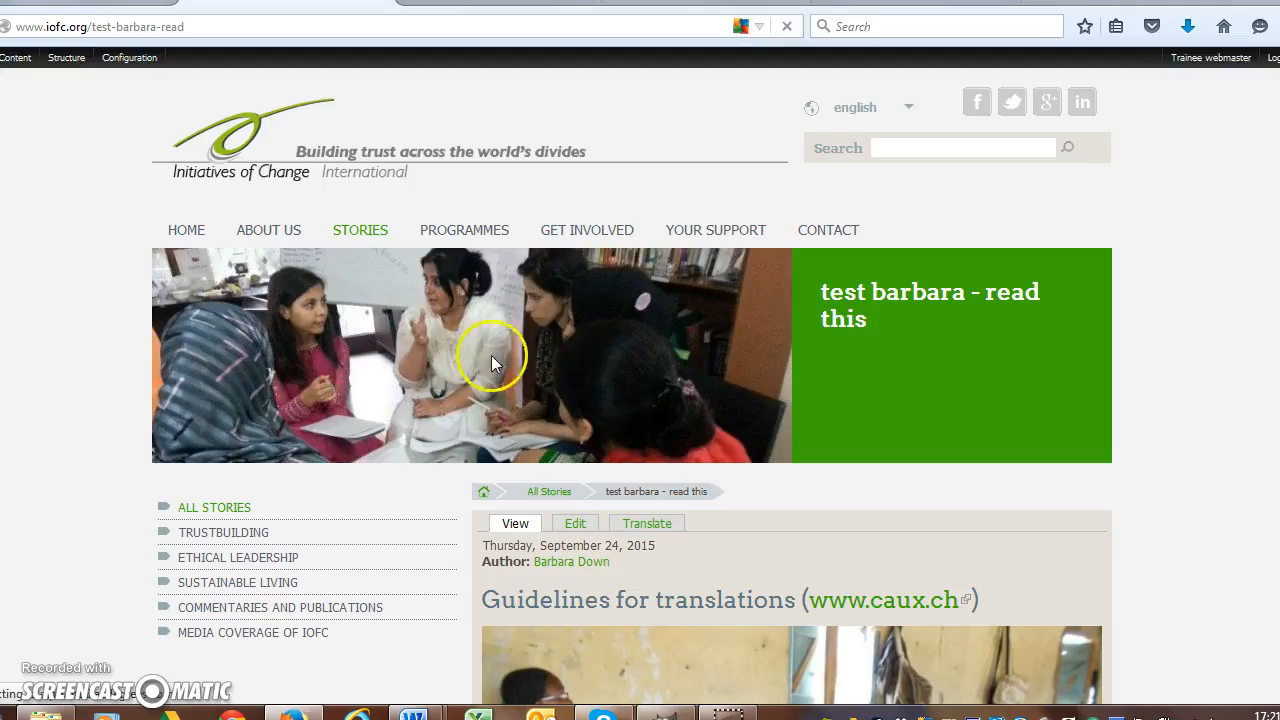
left_click(567, 525)
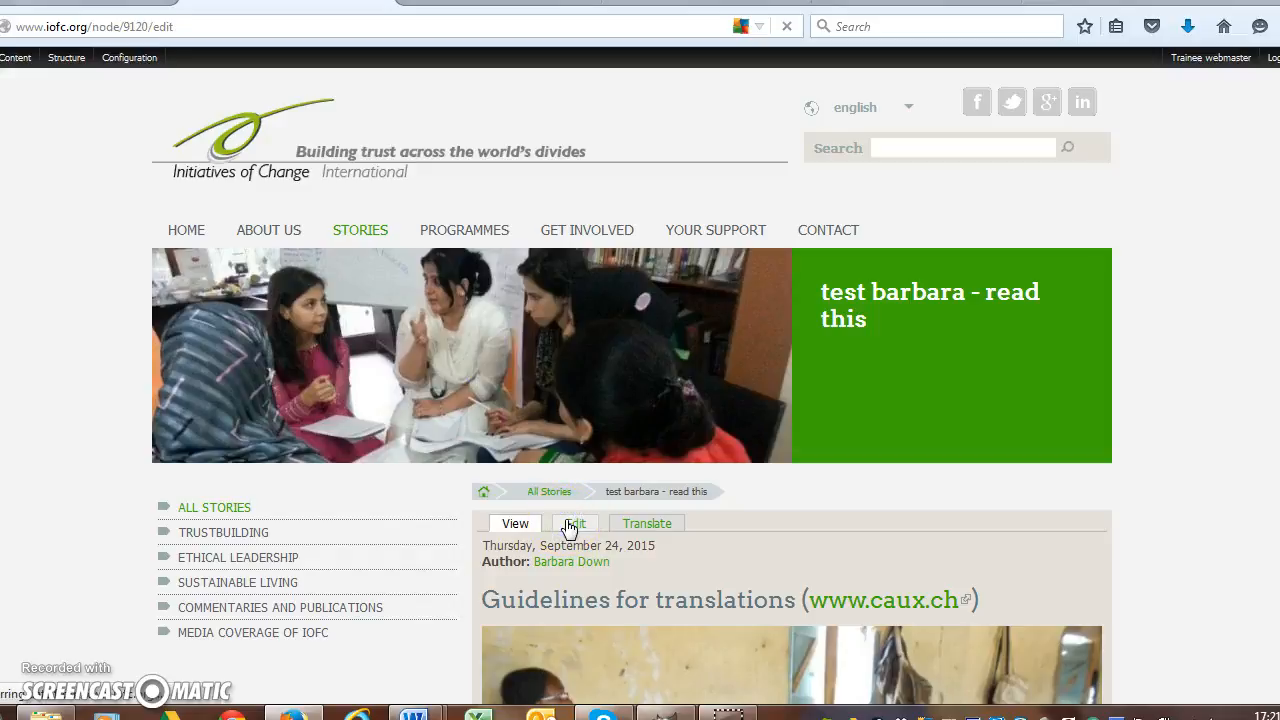
scroll(306, 411, "down", 4)
scroll(306, 411, "down", 15)
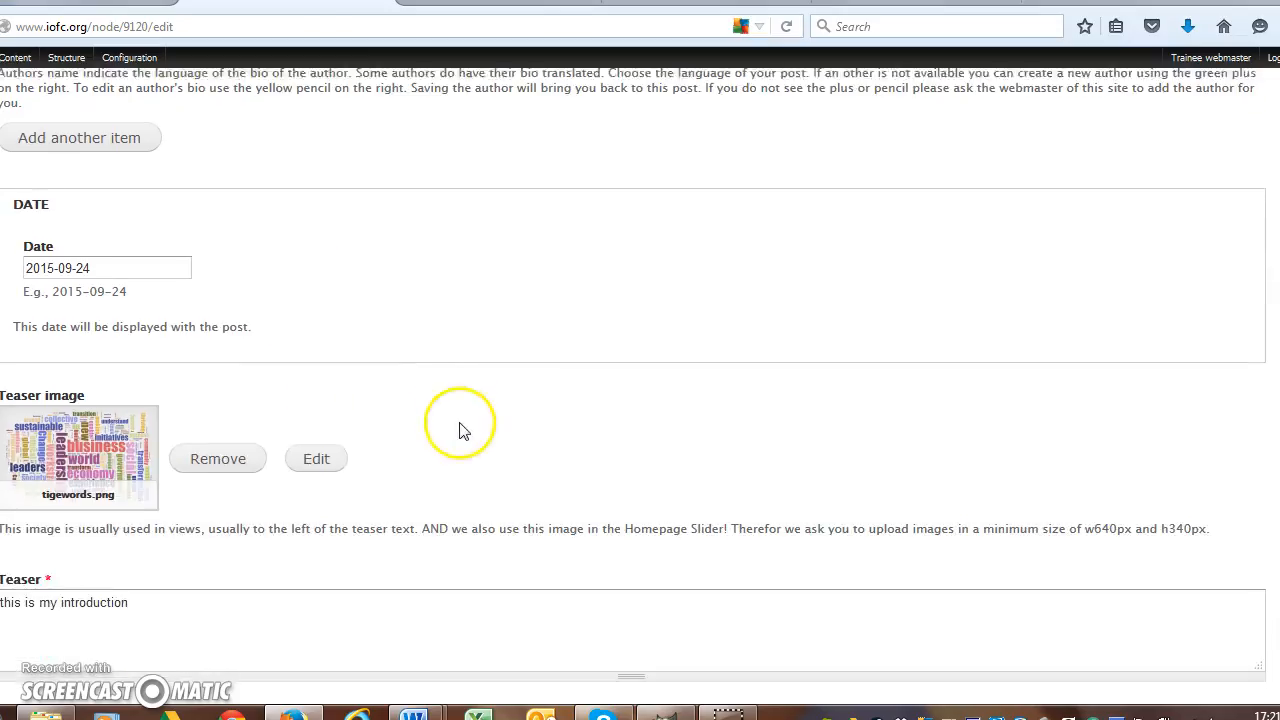
scroll(770, 635, "down", 10)
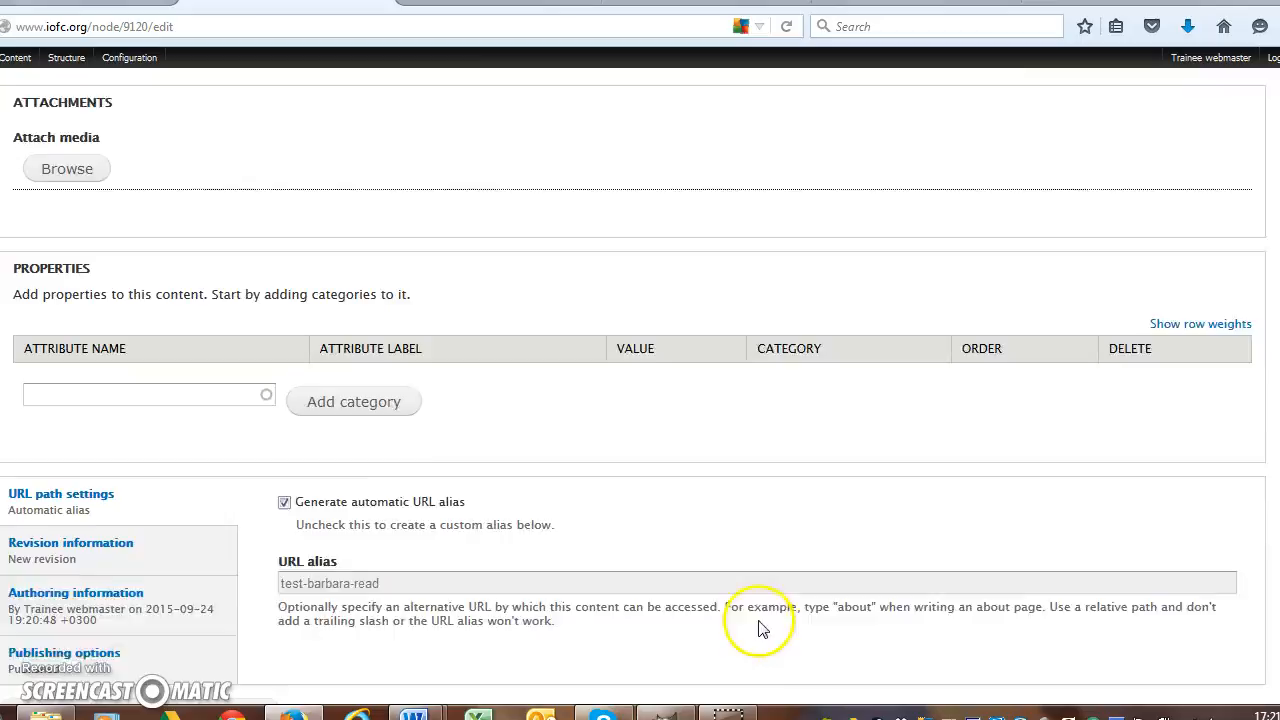
left_click(66, 565)
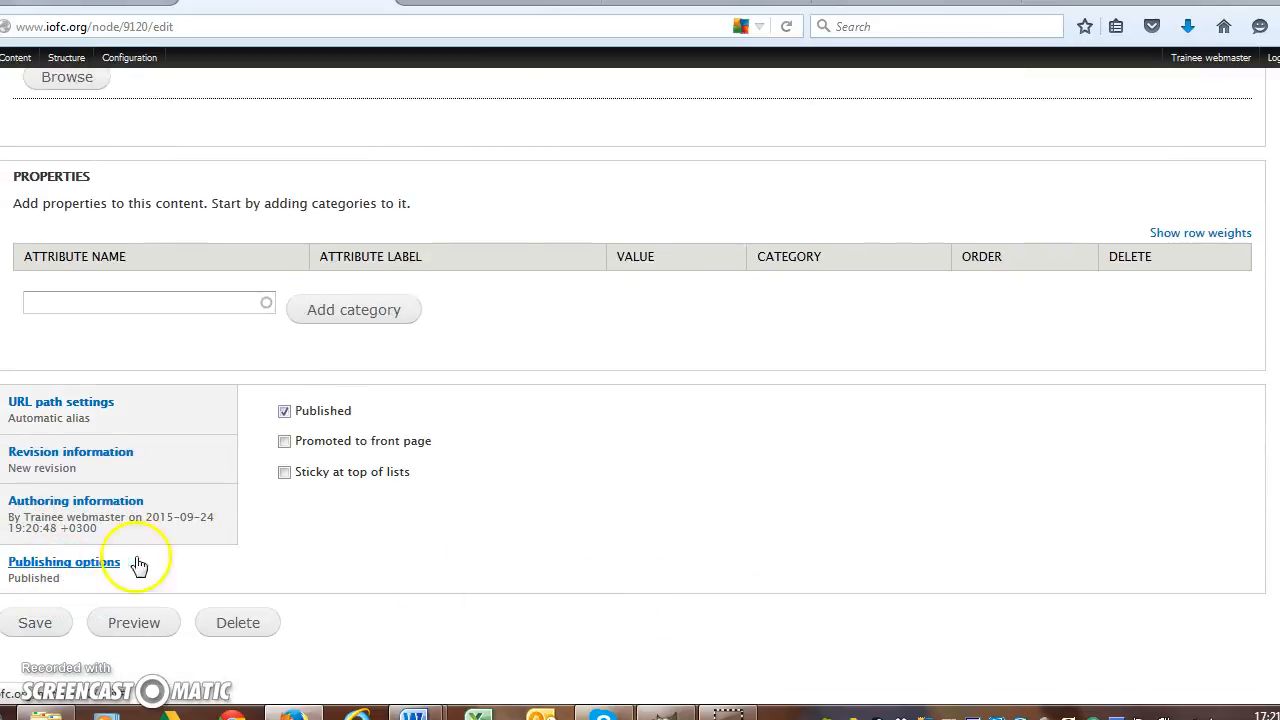
left_click(284, 411)
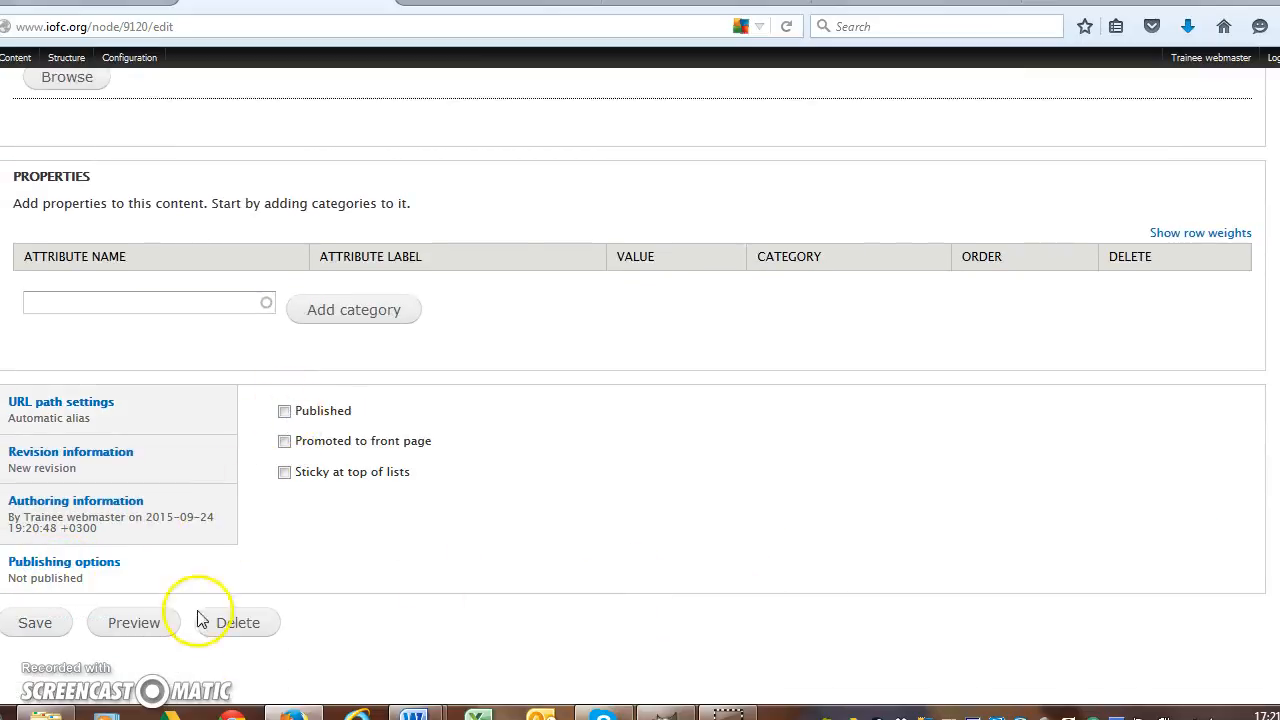
left_click(44, 628)
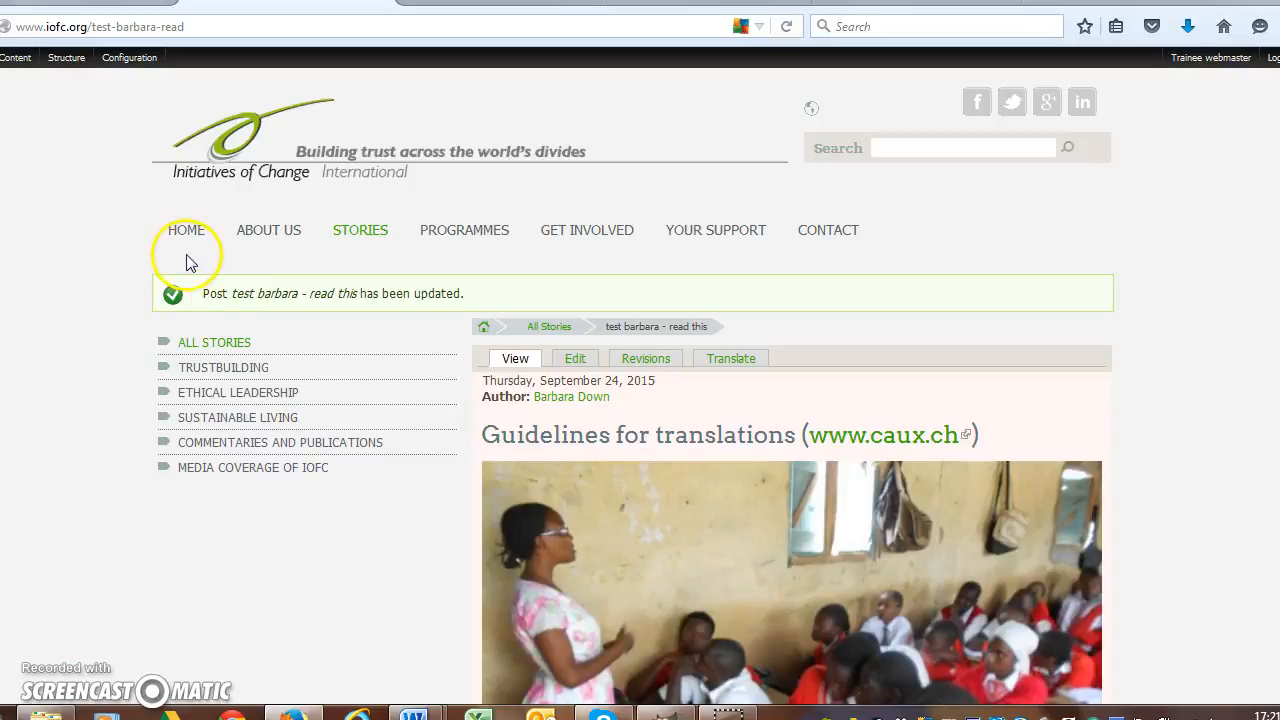
left_click_drag(192, 27, 88, 22)
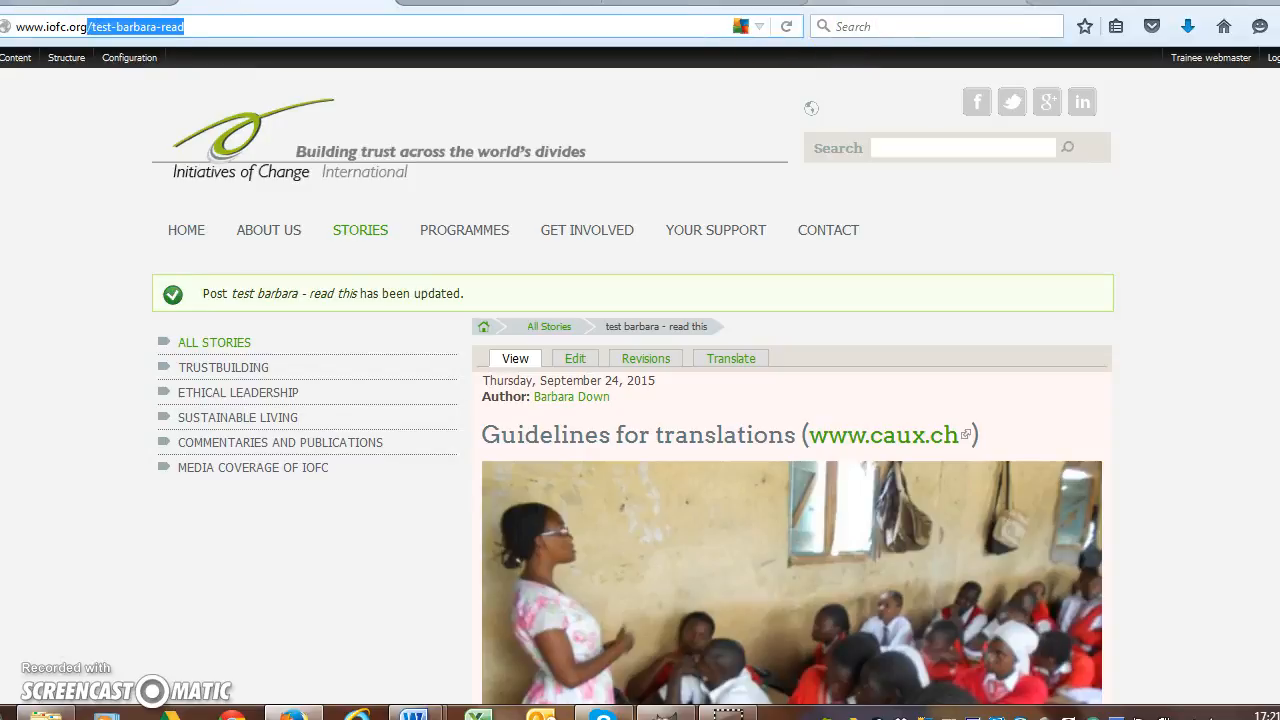
key("BackSpace")
key("Return")
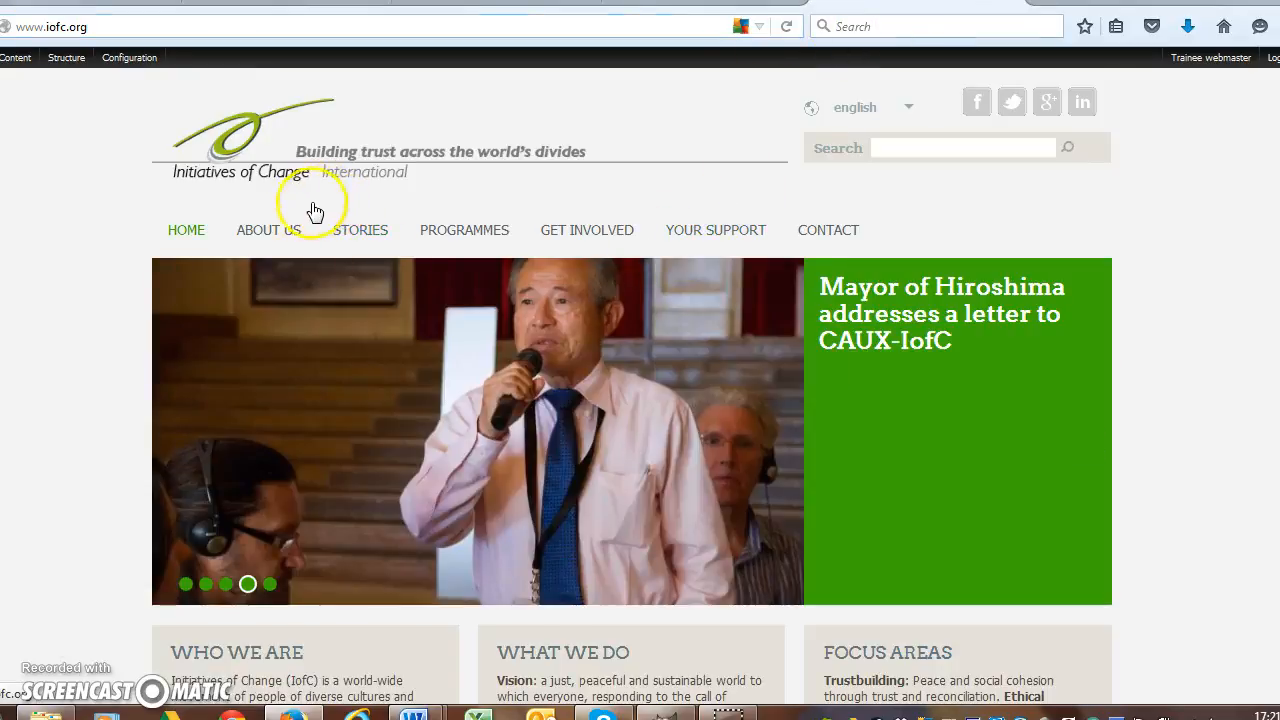
scroll(290, 240, "down", 3)
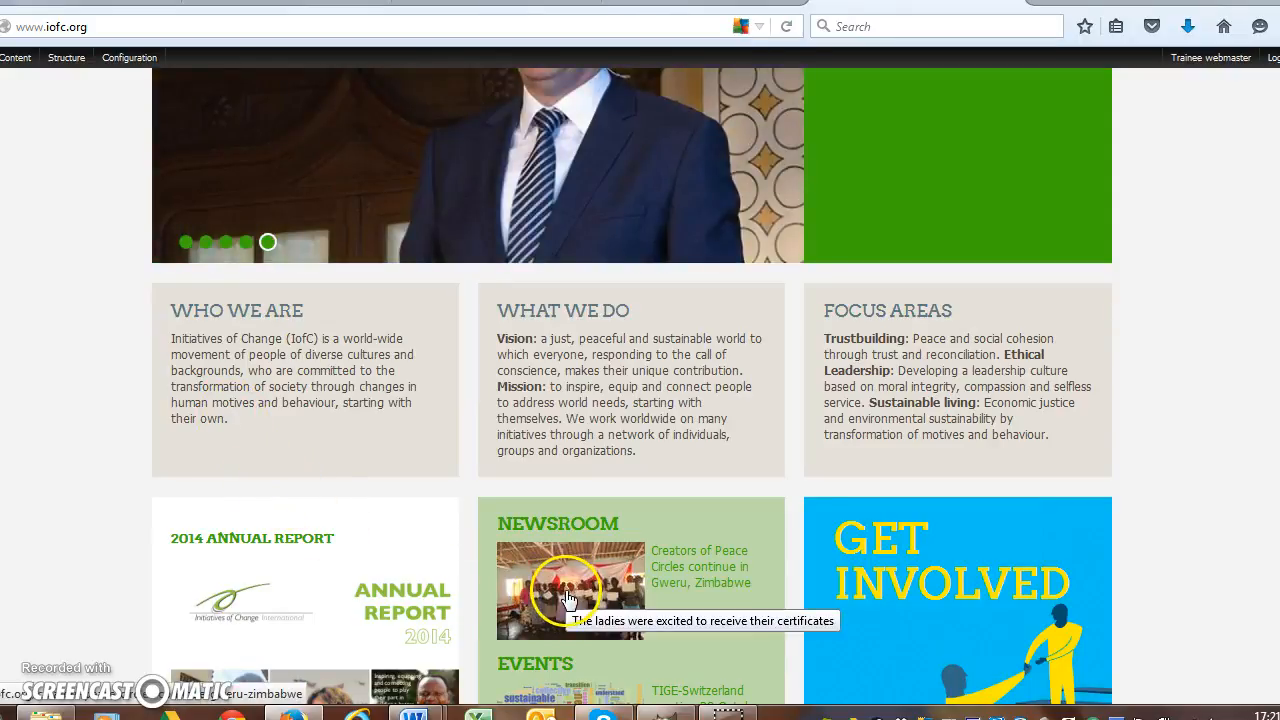
scroll(369, 534, "up", 4)
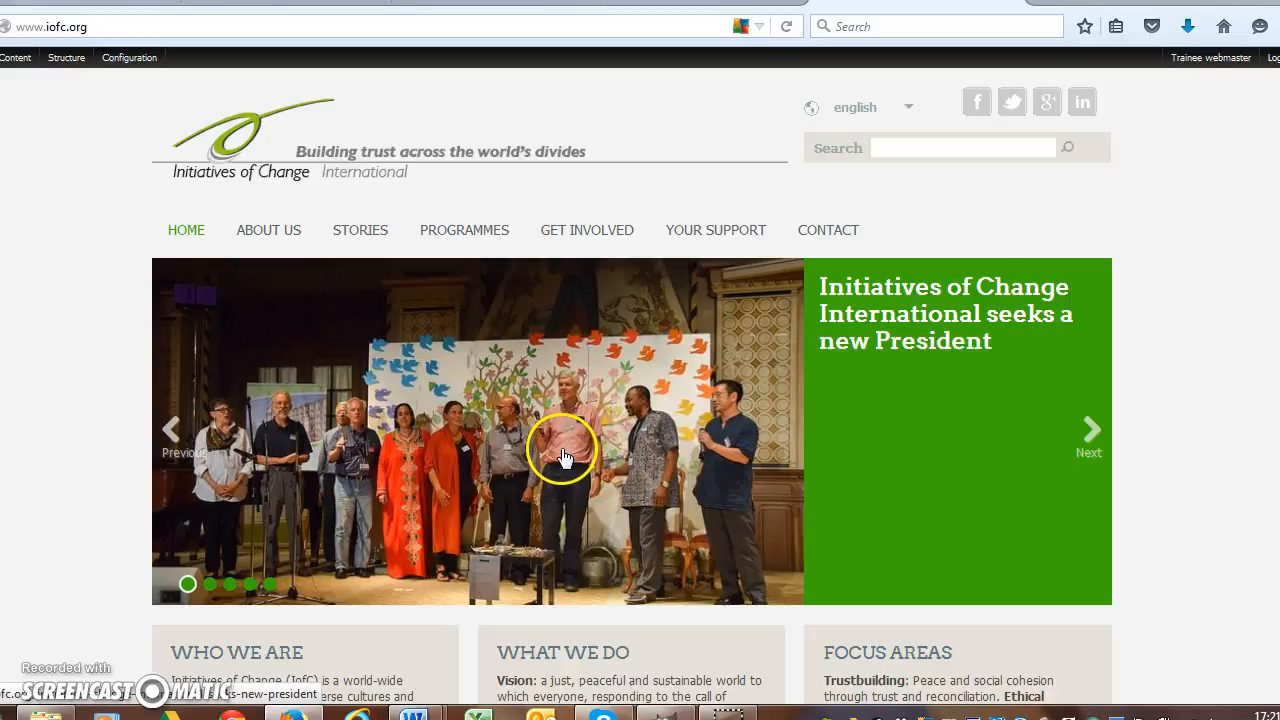
scroll(565, 450, "down", 5)
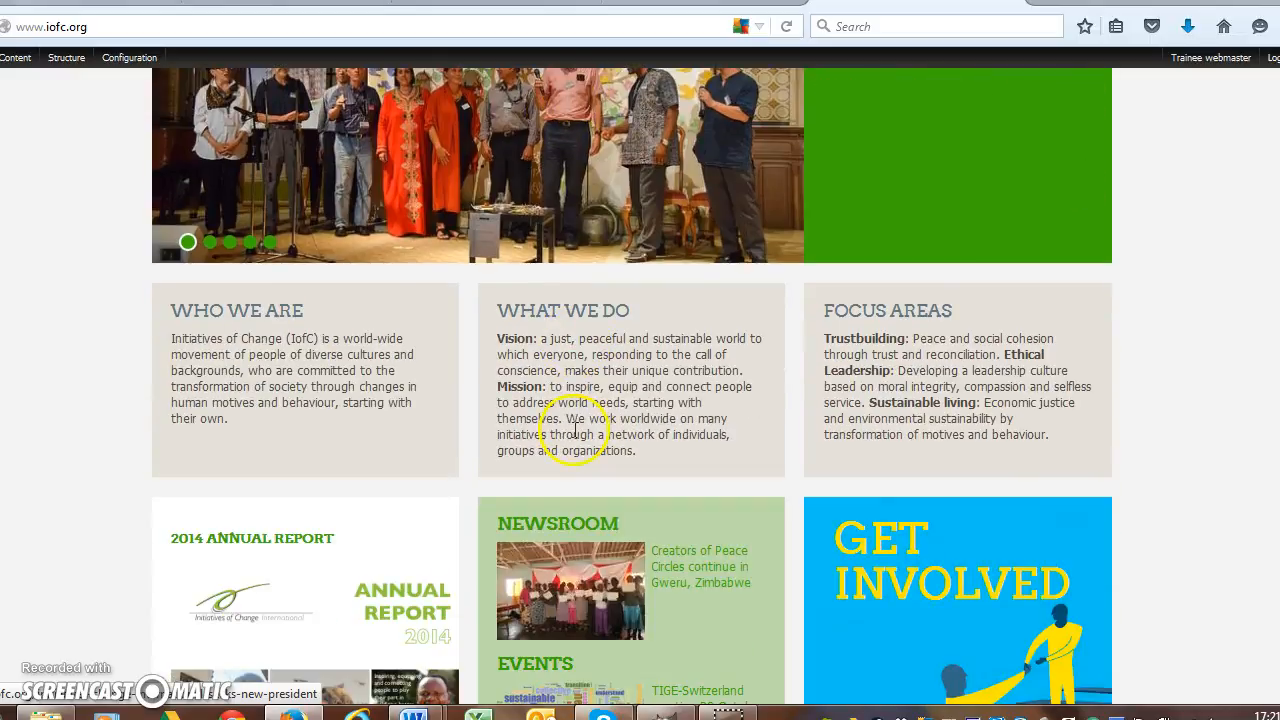
scroll(494, 463, "up", 5)
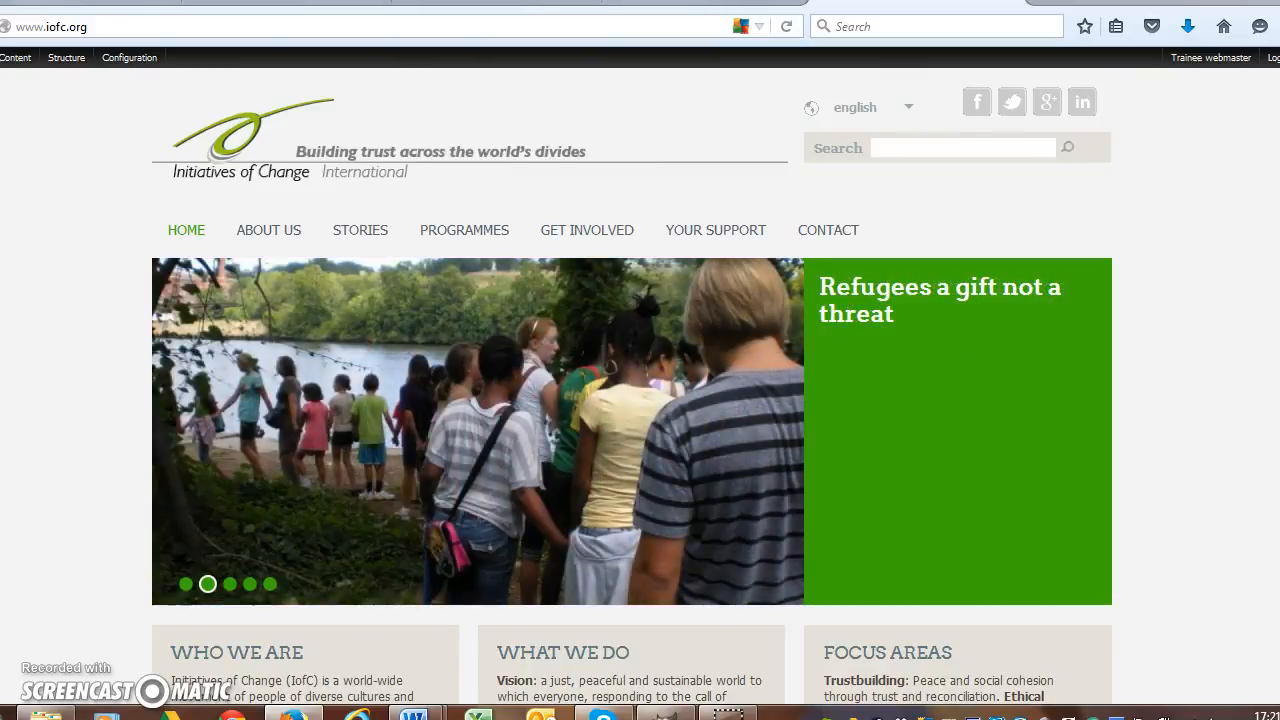
Return to the unpublished test post and reopen it for editing
left_click(287, 2)
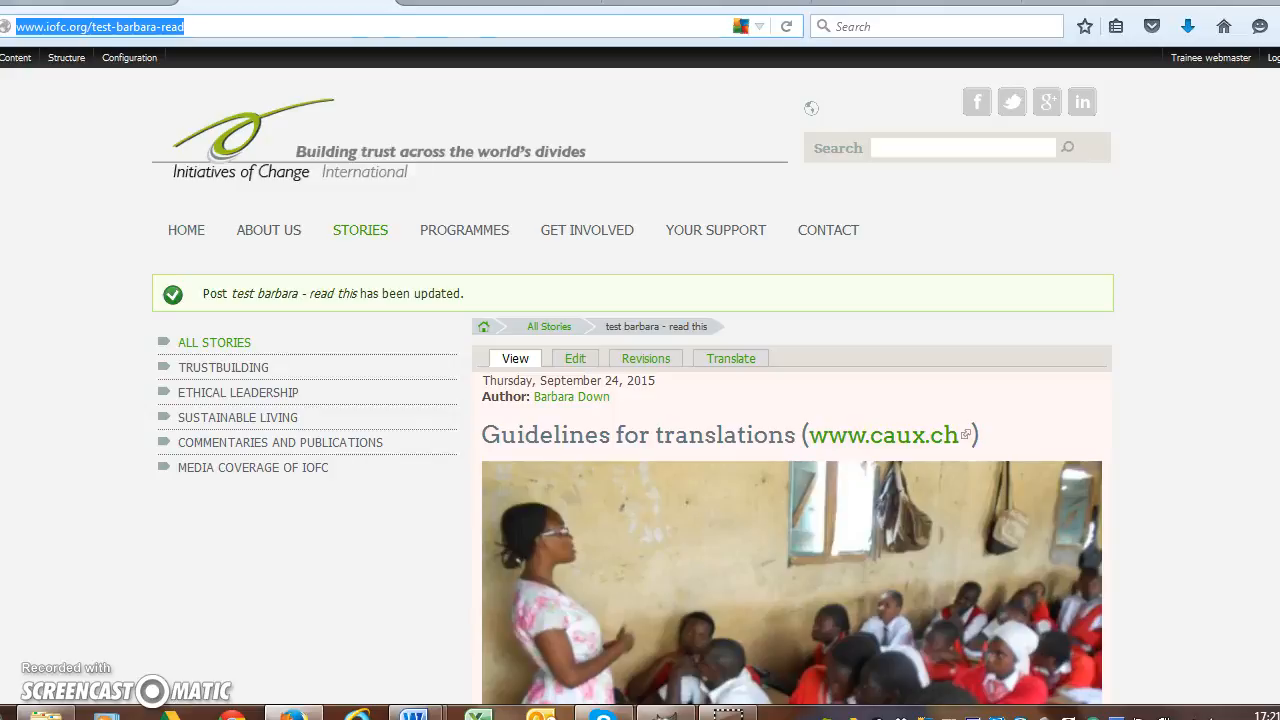
scroll(475, 288, "down", 3)
scroll(391, 311, "up", 3)
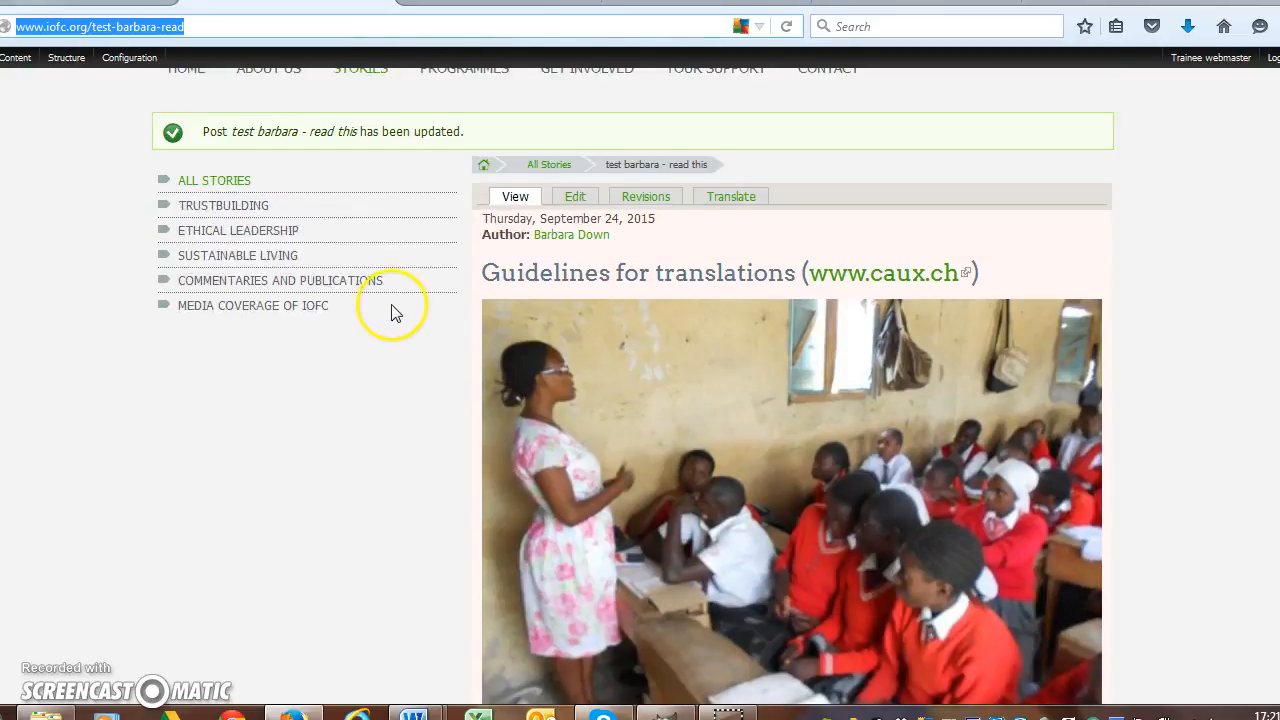
left_click(575, 248)
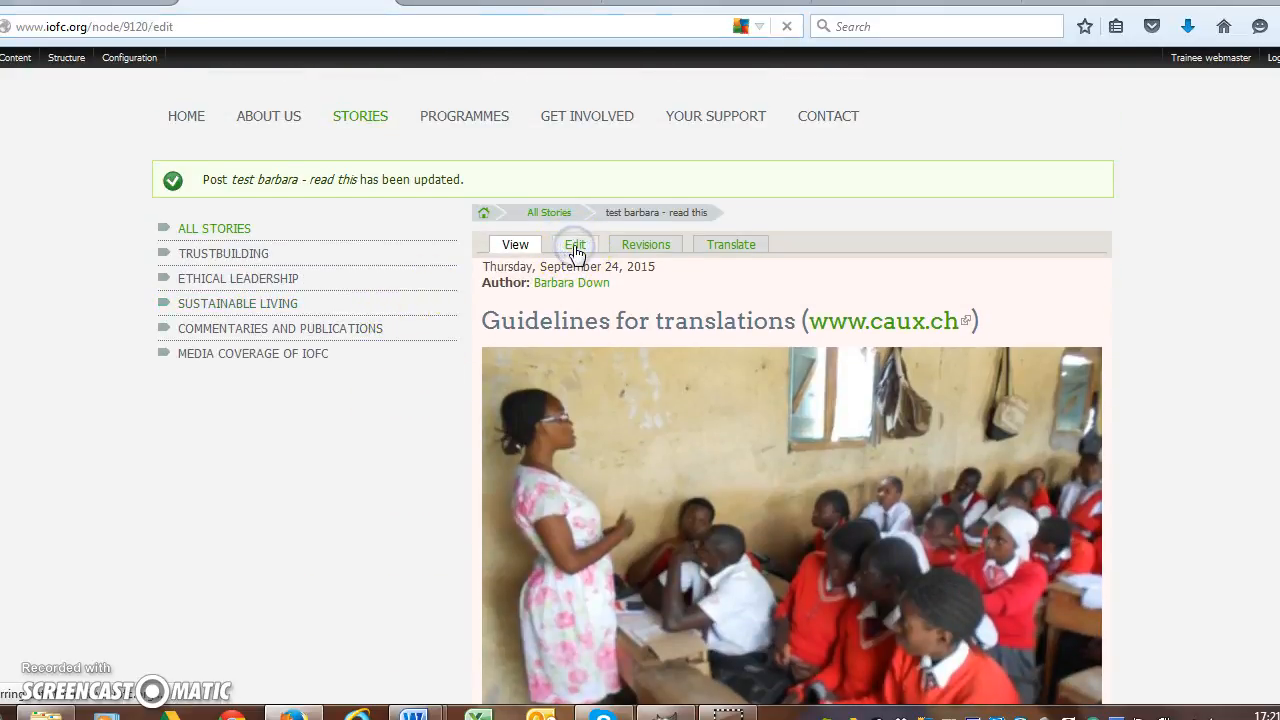
scroll(512, 266, "down", 2)
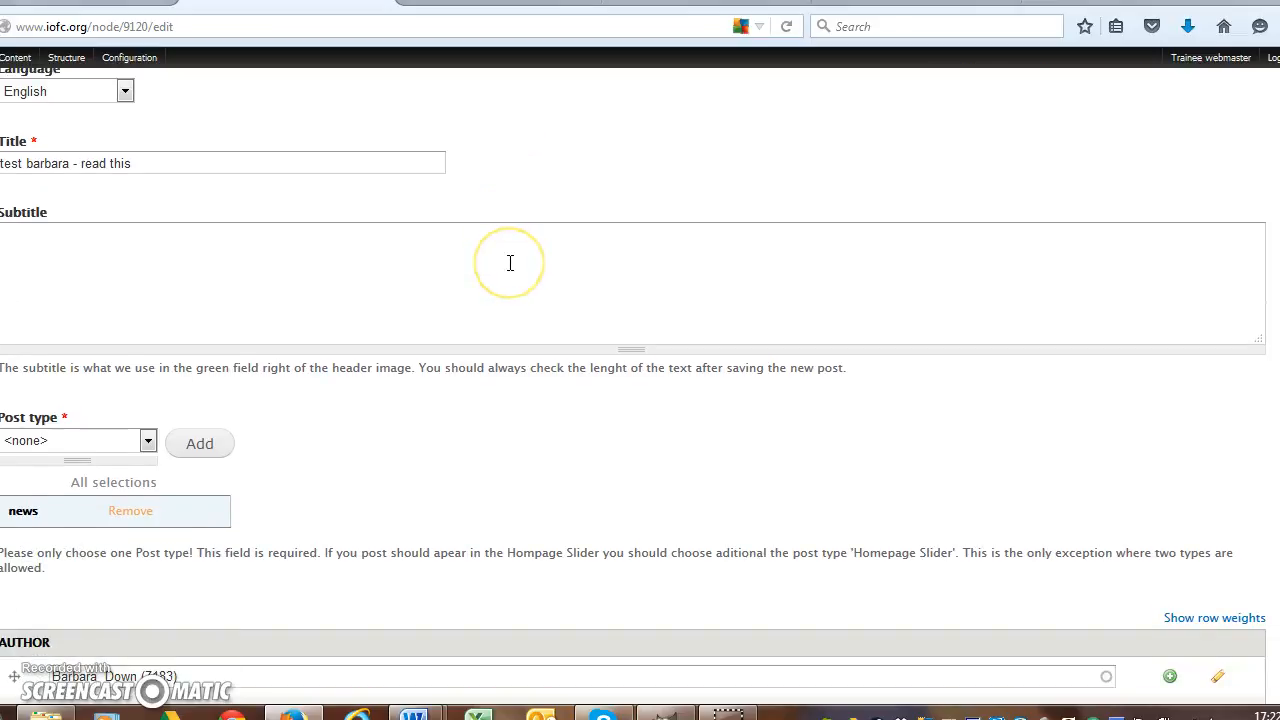
Examine the post's teaser, header image, body text and tags in the edit form
scroll(510, 263, "down", 10)
scroll(515, 302, "down", 5)
scroll(720, 366, "up", 3)
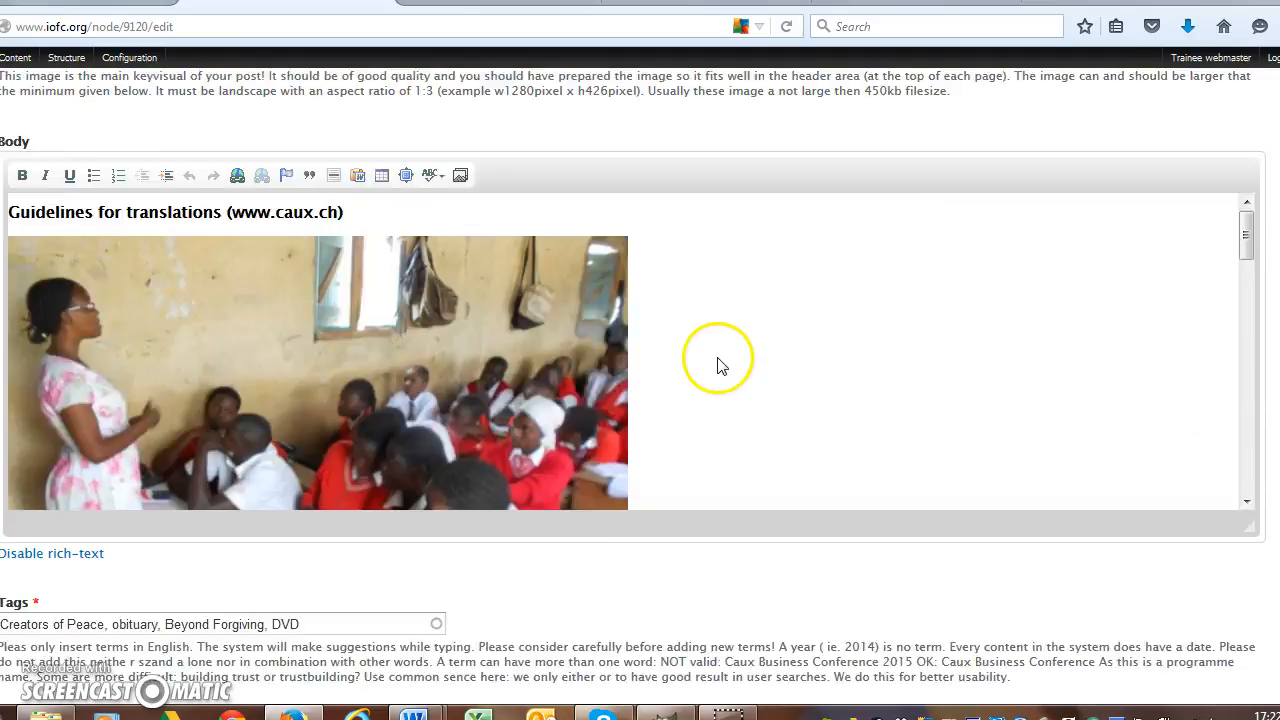
scroll(718, 366, "up", 8)
scroll(715, 362, "down", 10)
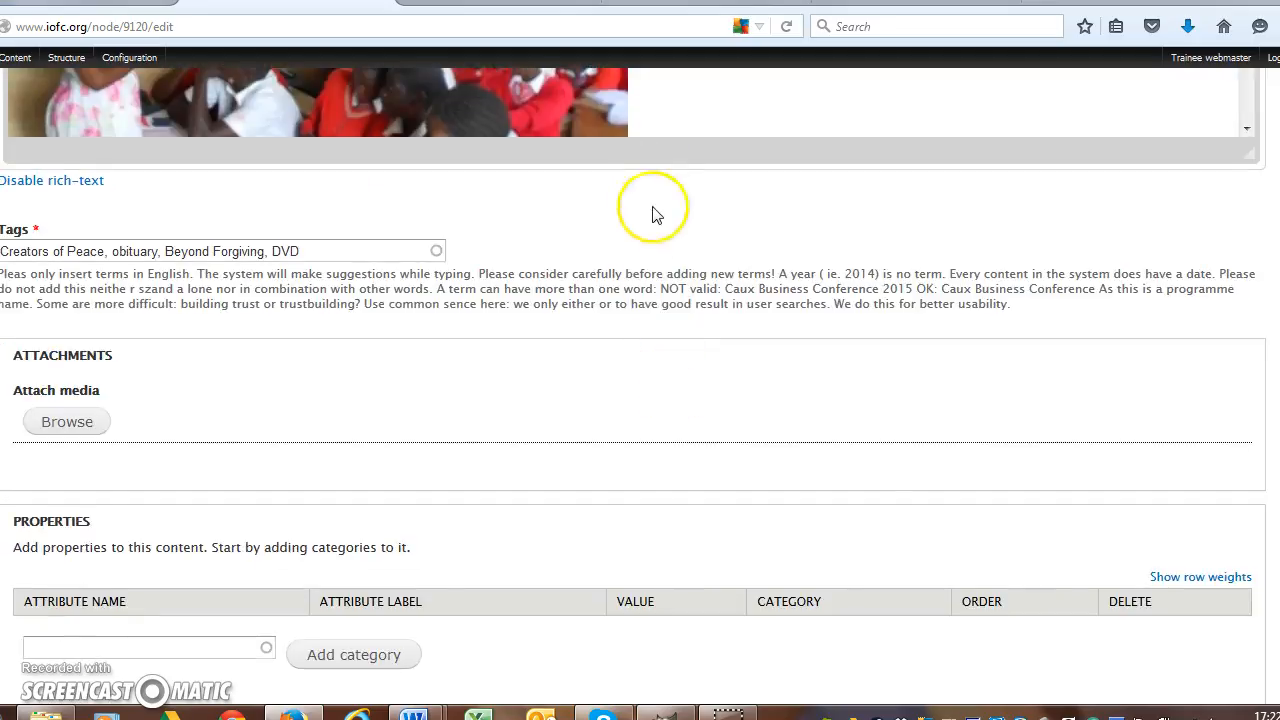
scroll(803, 466, "up", 2)
scroll(780, 240, "down", 3)
scroll(810, 340, "up", 3)
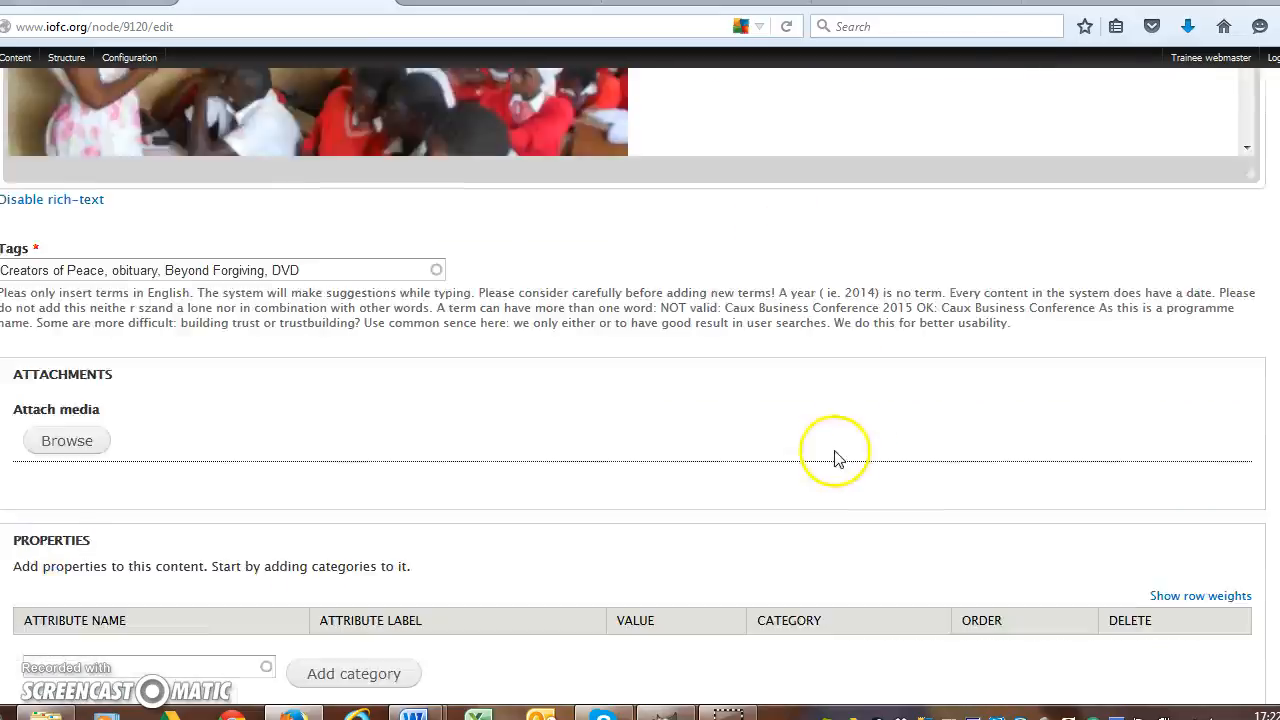
scroll(838, 458, "up", 5)
scroll(775, 520, "down", 2)
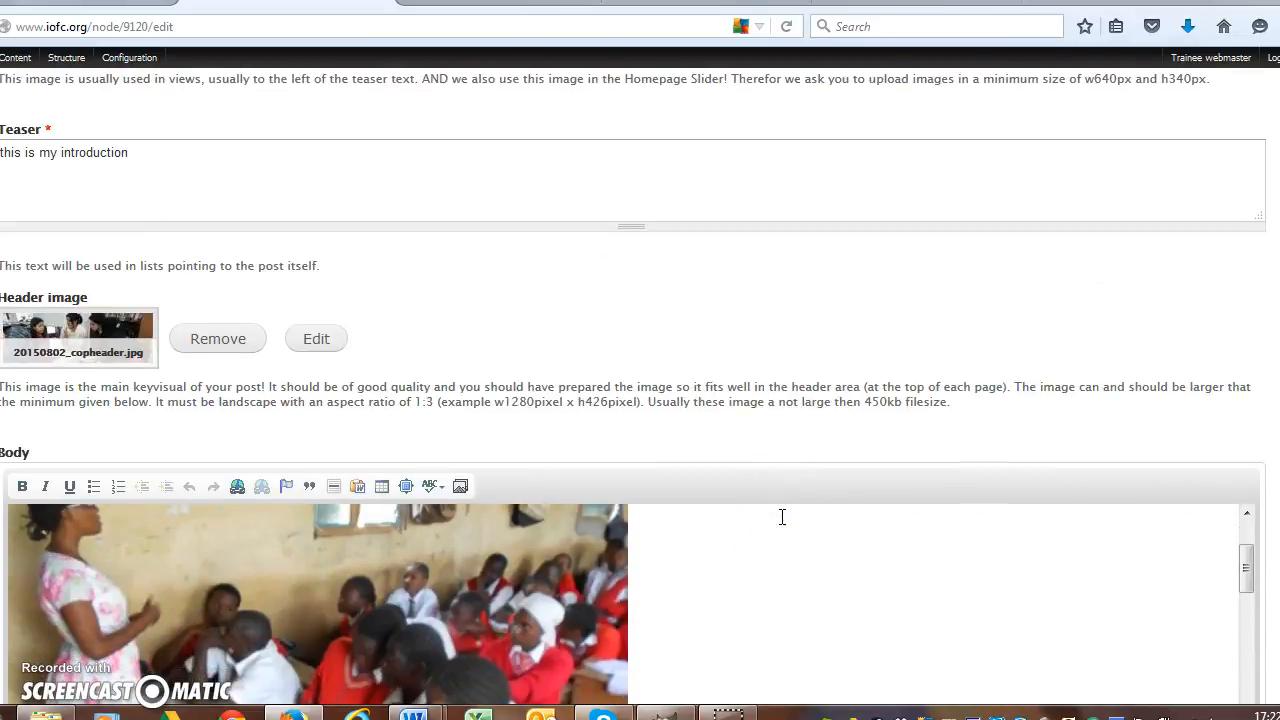
scroll(782, 516, "down", 3)
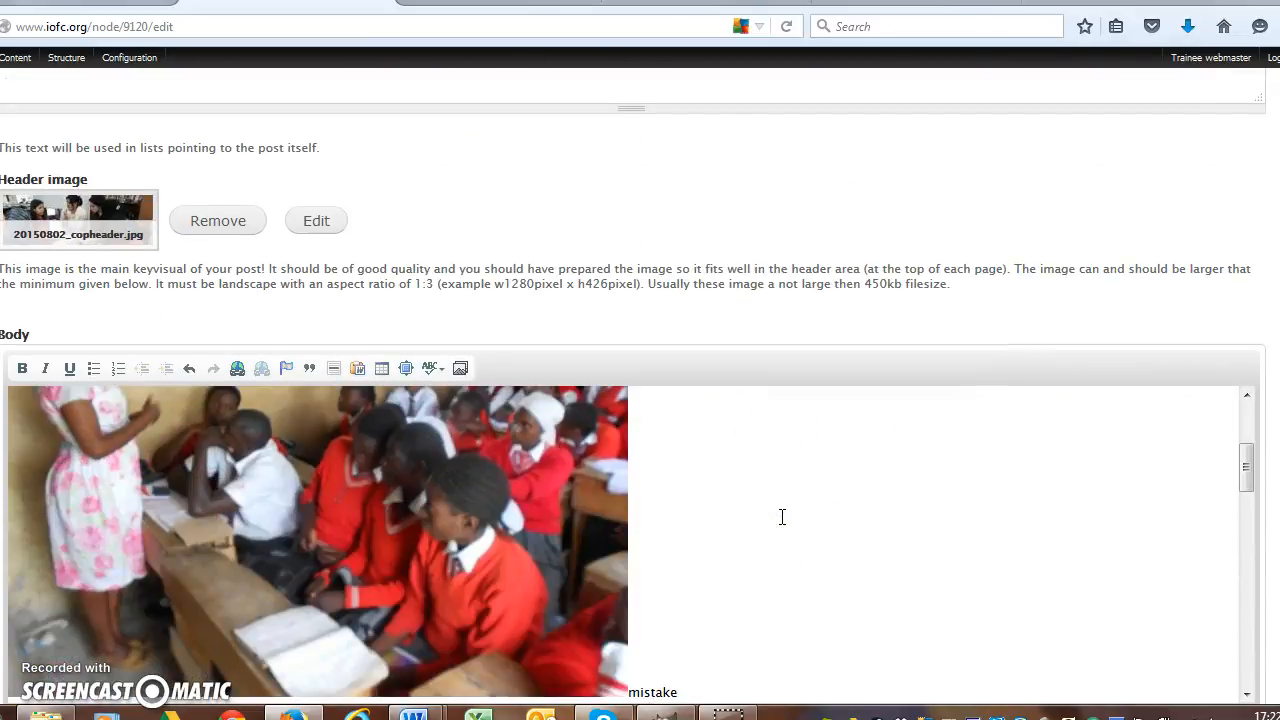
scroll(767, 507, "down", 10)
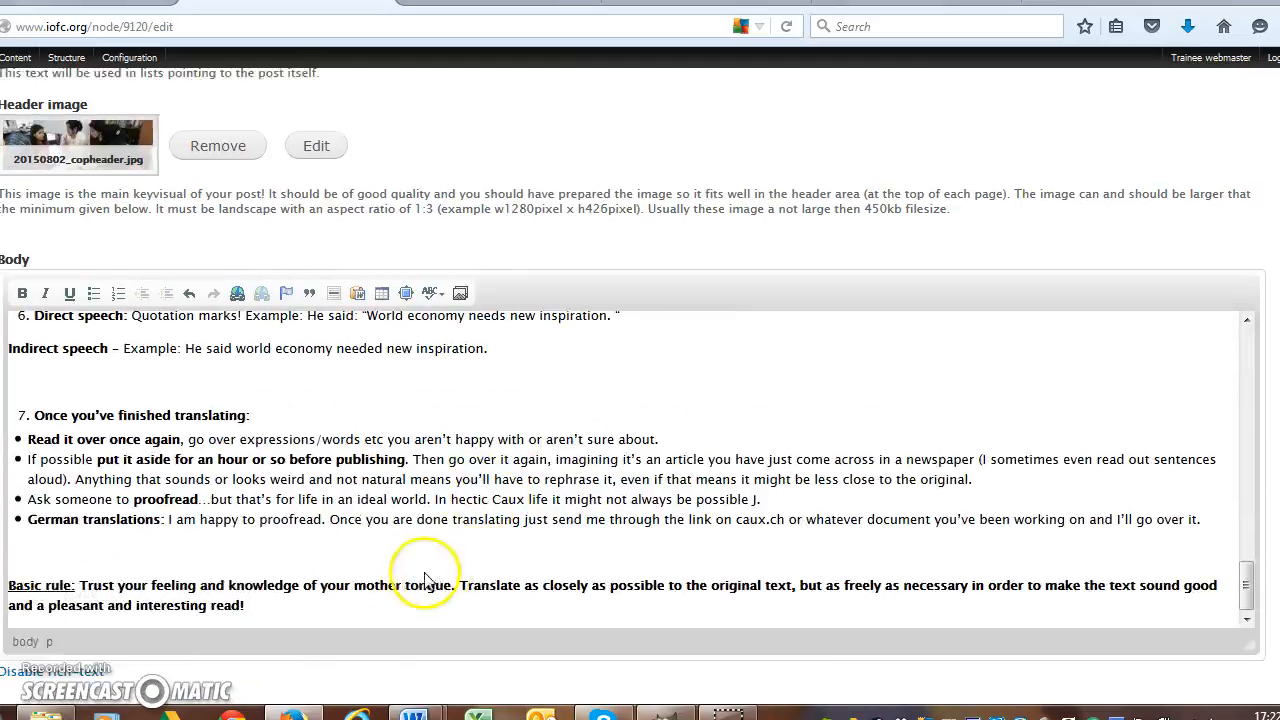
Save the unpublished post again and view its page
scroll(509, 597, "down", 10)
left_click(34, 623)
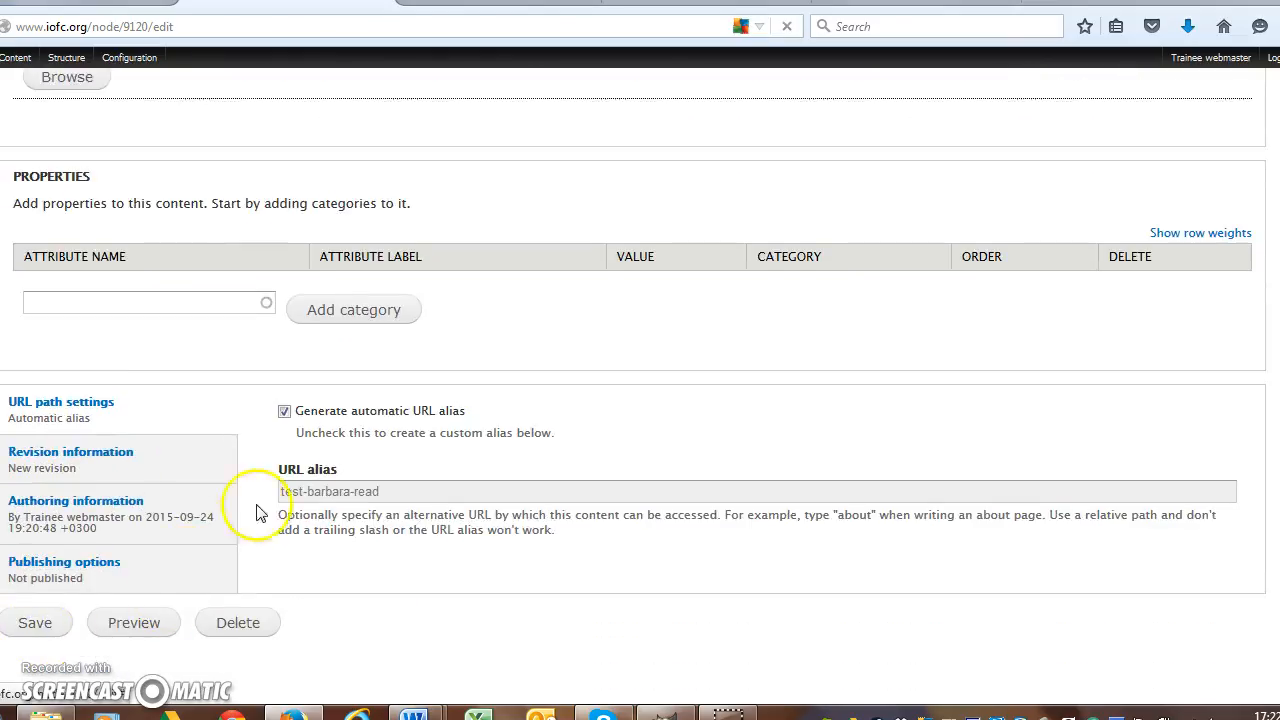
scroll(481, 431, "down", 5)
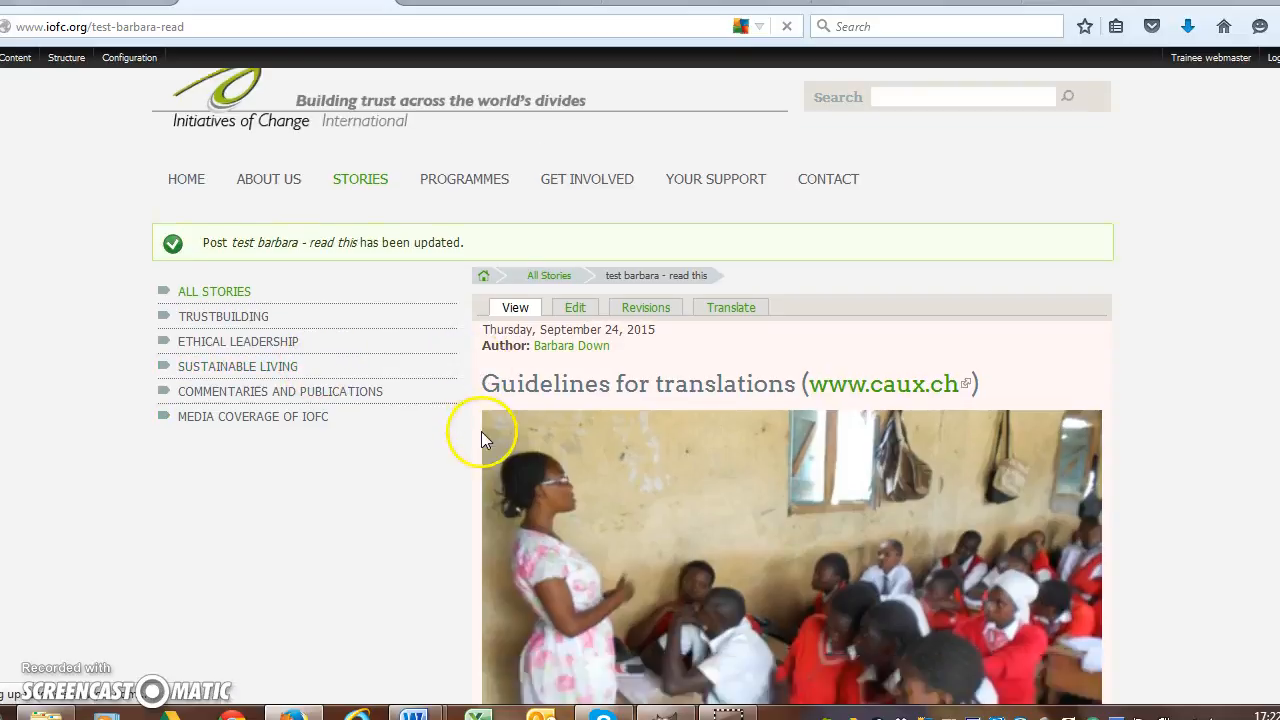
scroll(447, 480, "up", 4)
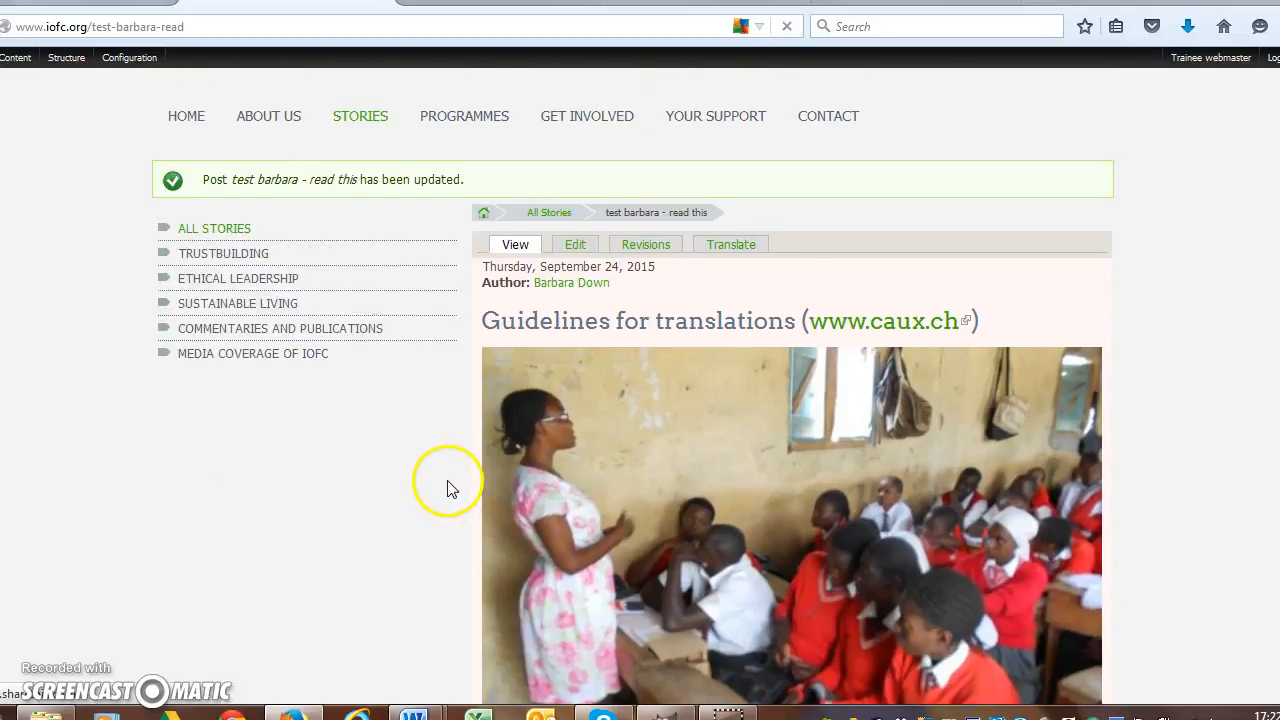
Start a French translation of the post, examine its title, teaser, images, body and tags, and go back to the translations overview
left_click(648, 244)
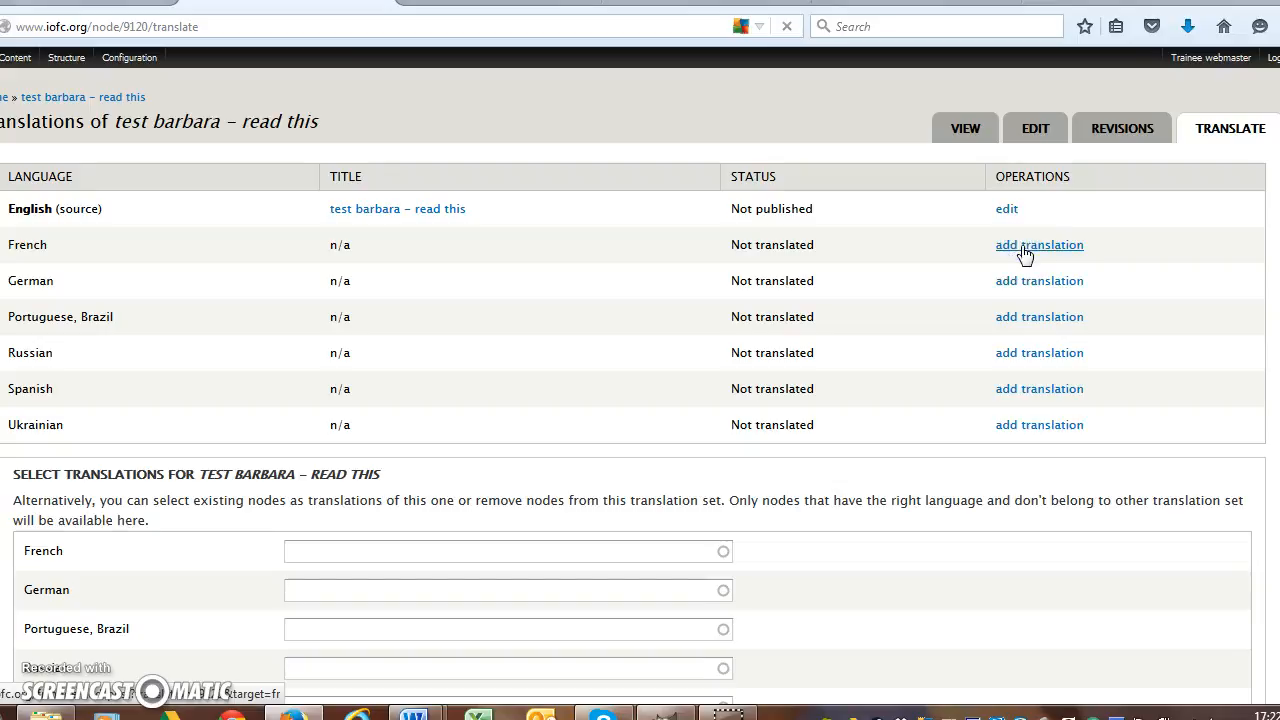
left_click(1025, 253)
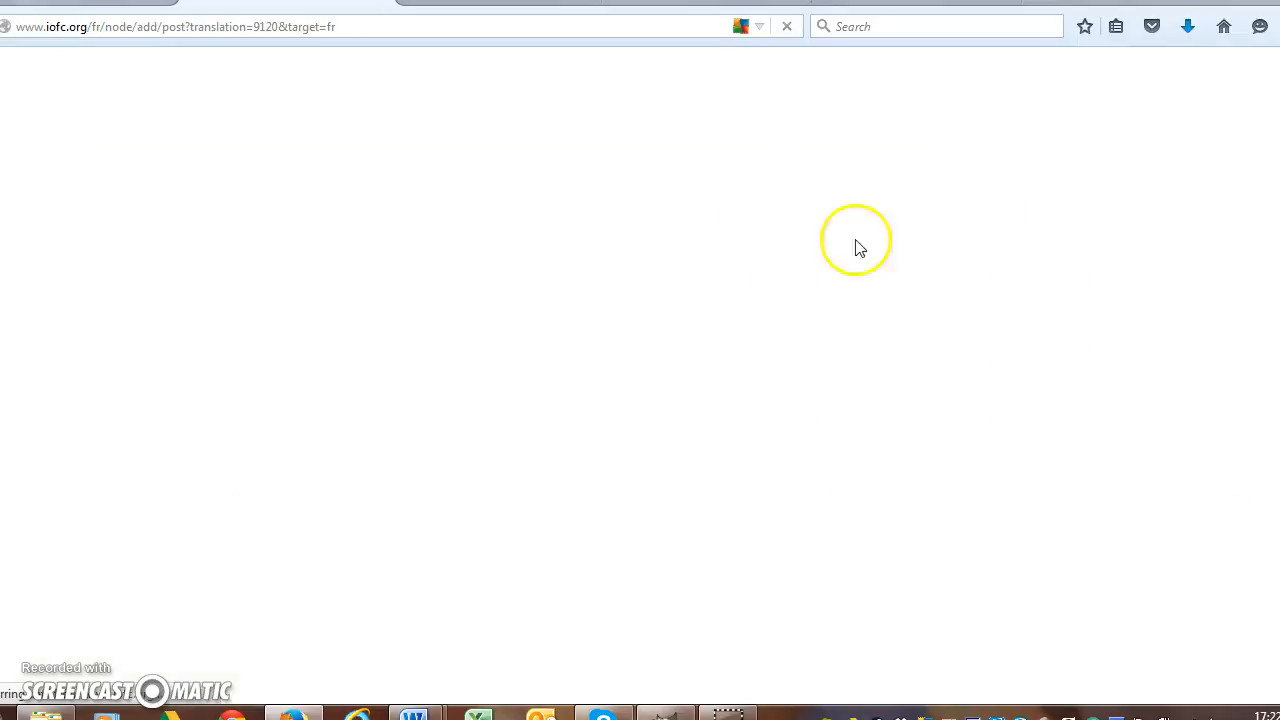
scroll(323, 240, "down", 10)
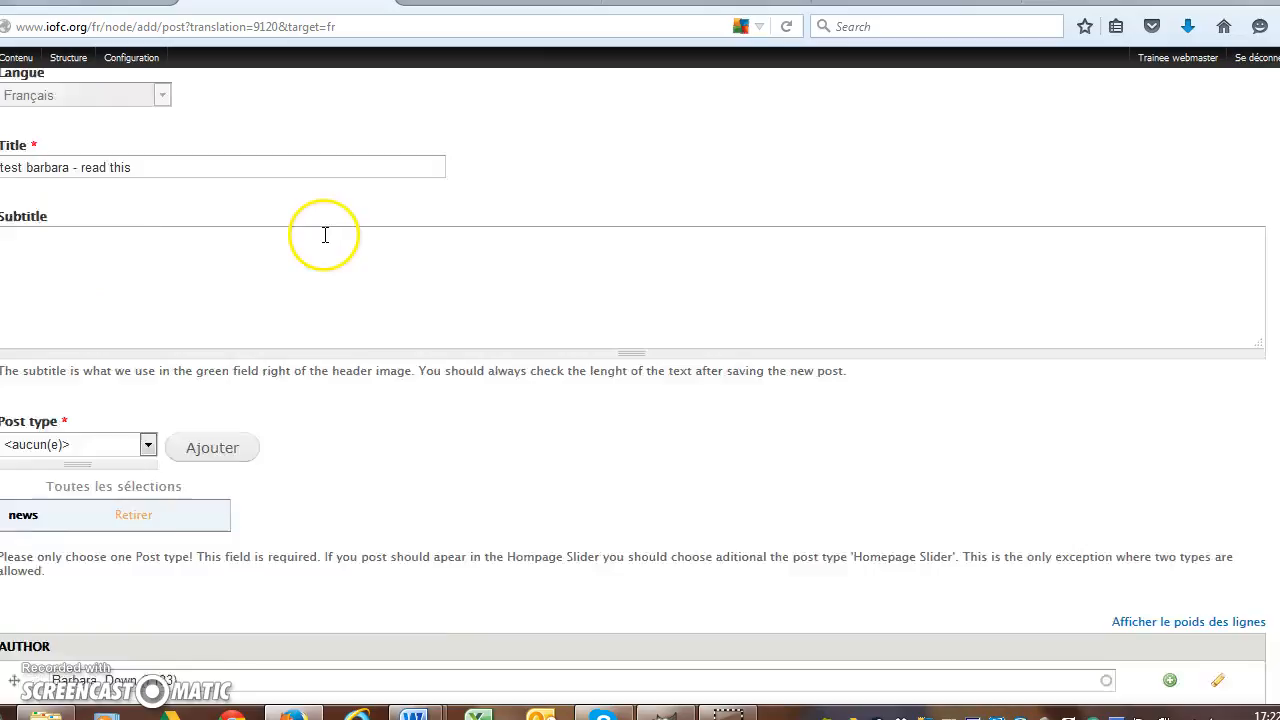
scroll(323, 240, "down", 3)
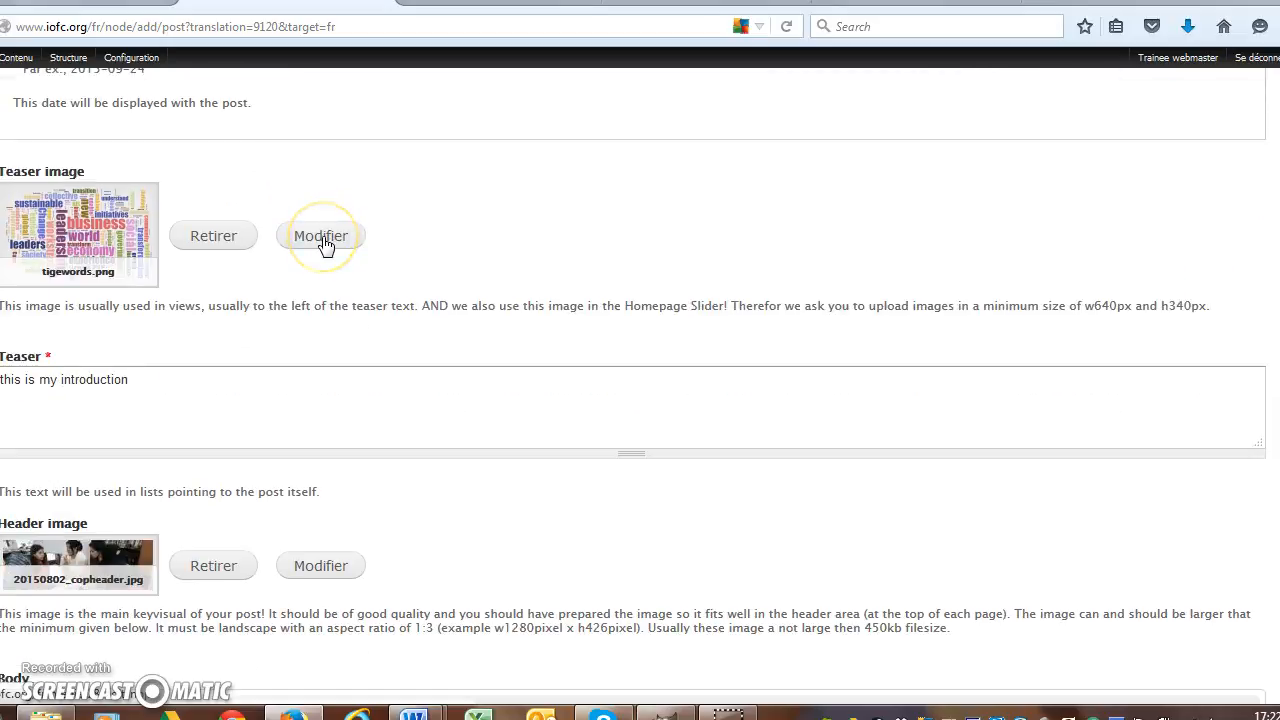
scroll(323, 243, "up", 15)
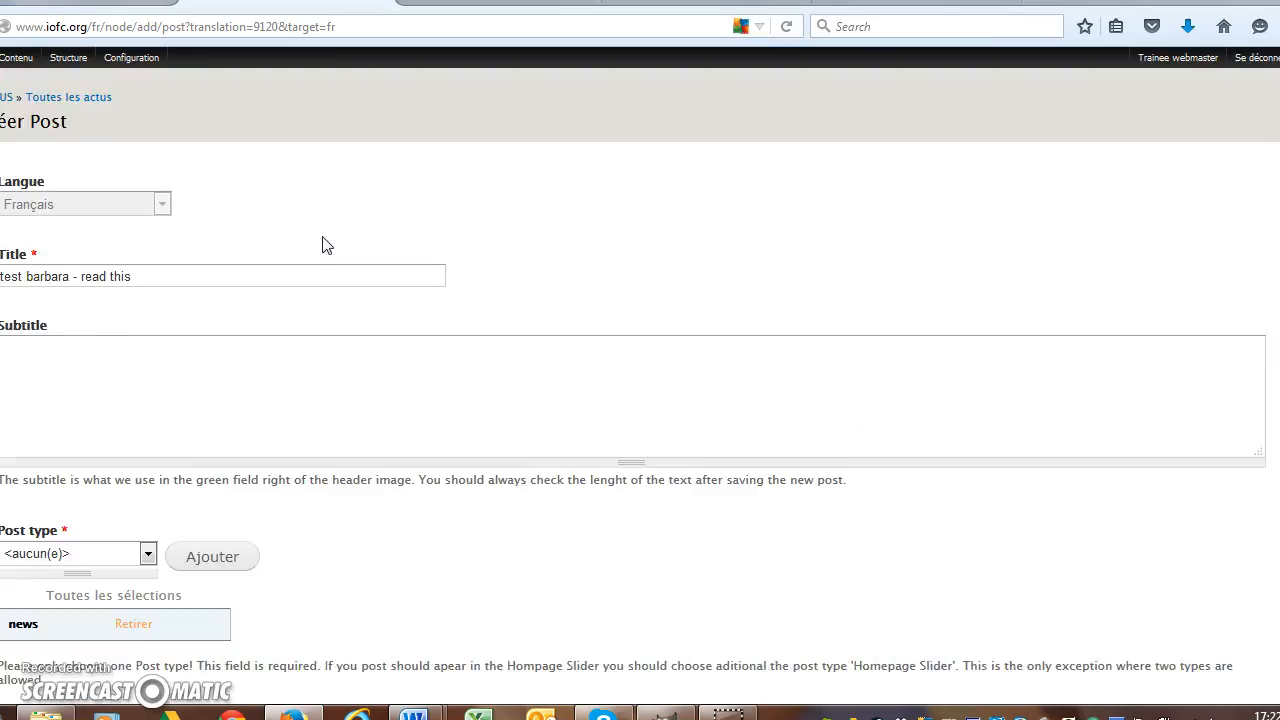
scroll(323, 245, "down", 15)
scroll(312, 292, "down", 3)
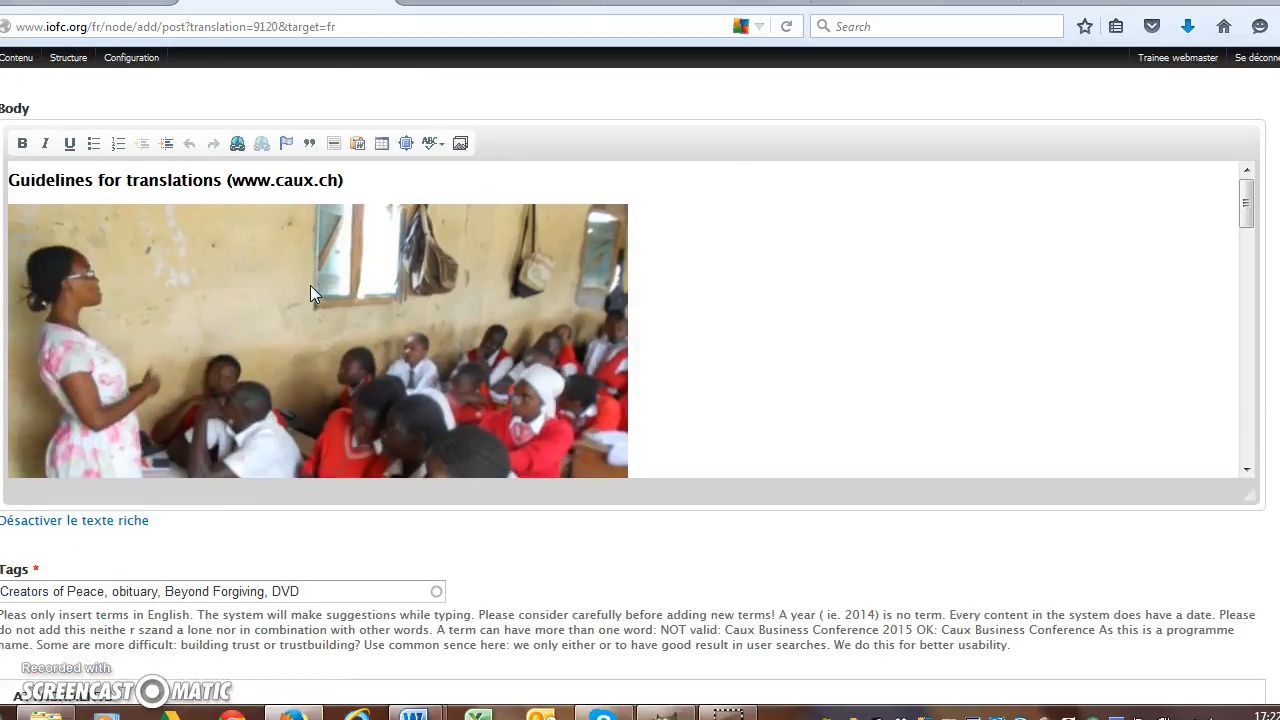
scroll(366, 210, "down", 5)
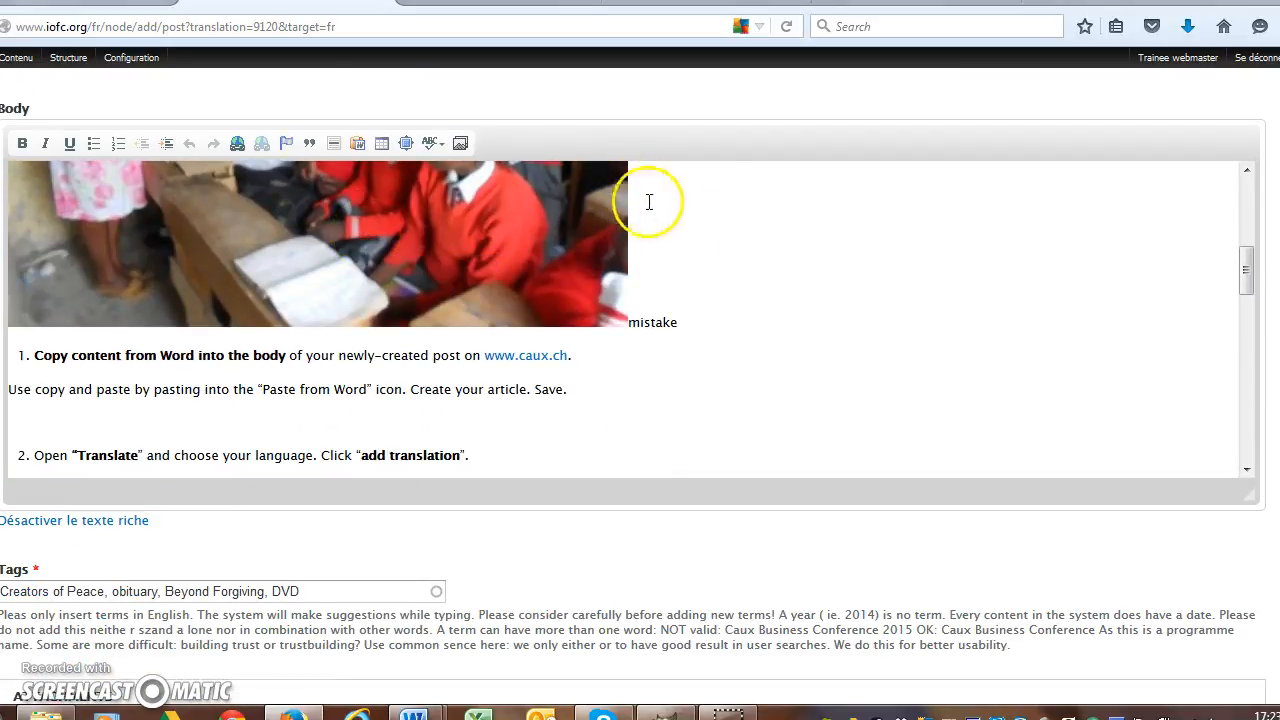
scroll(778, 257, "down", 3)
scroll(778, 257, "down", 3)
scroll(755, 277, "up", 12)
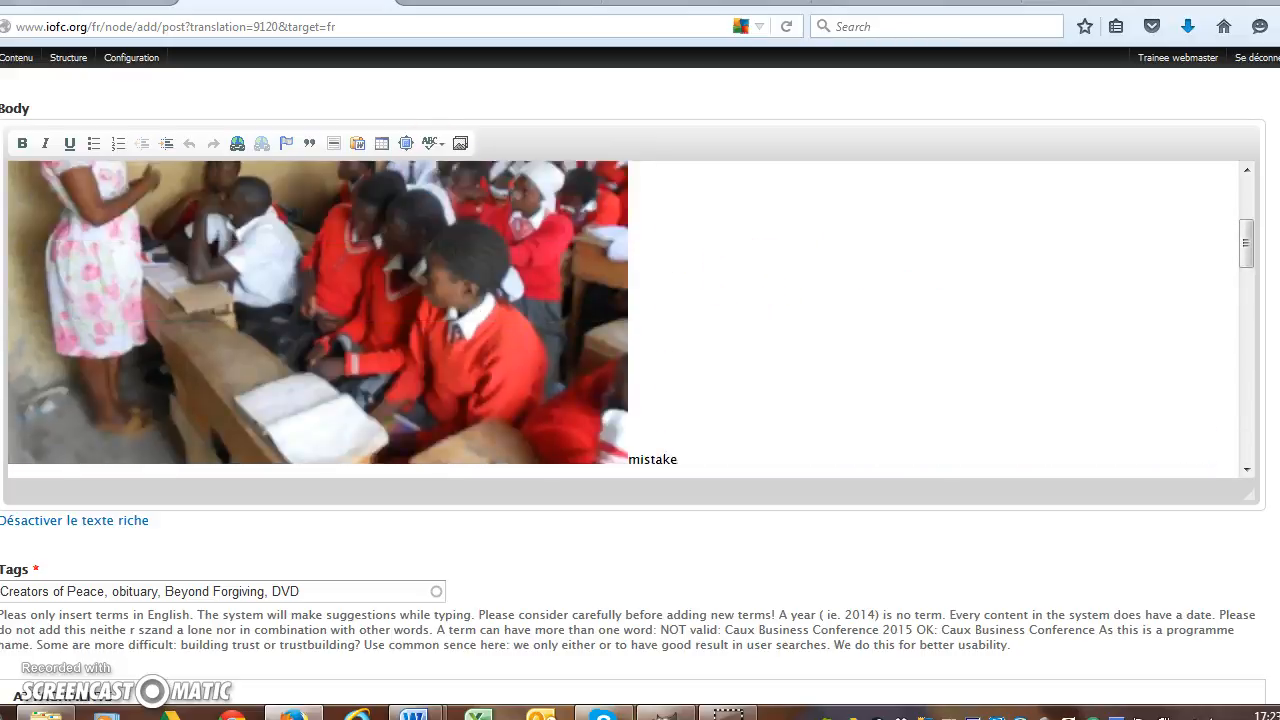
key("alt+Left")
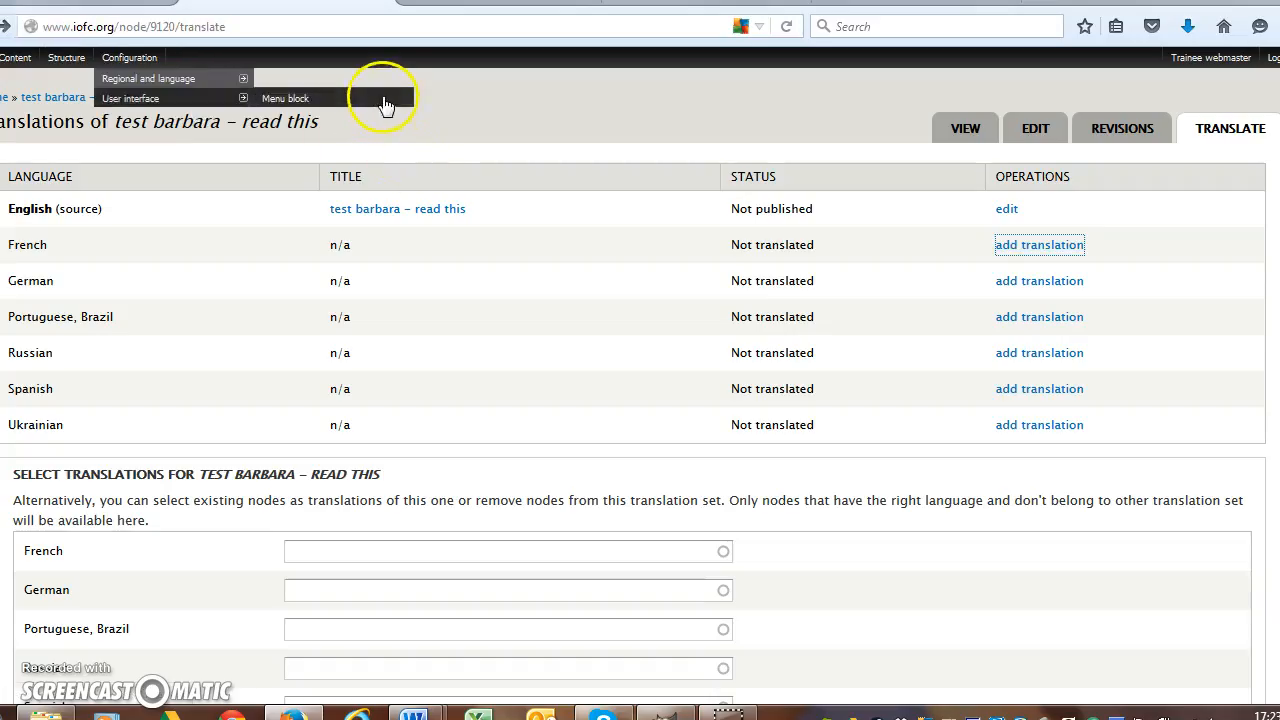